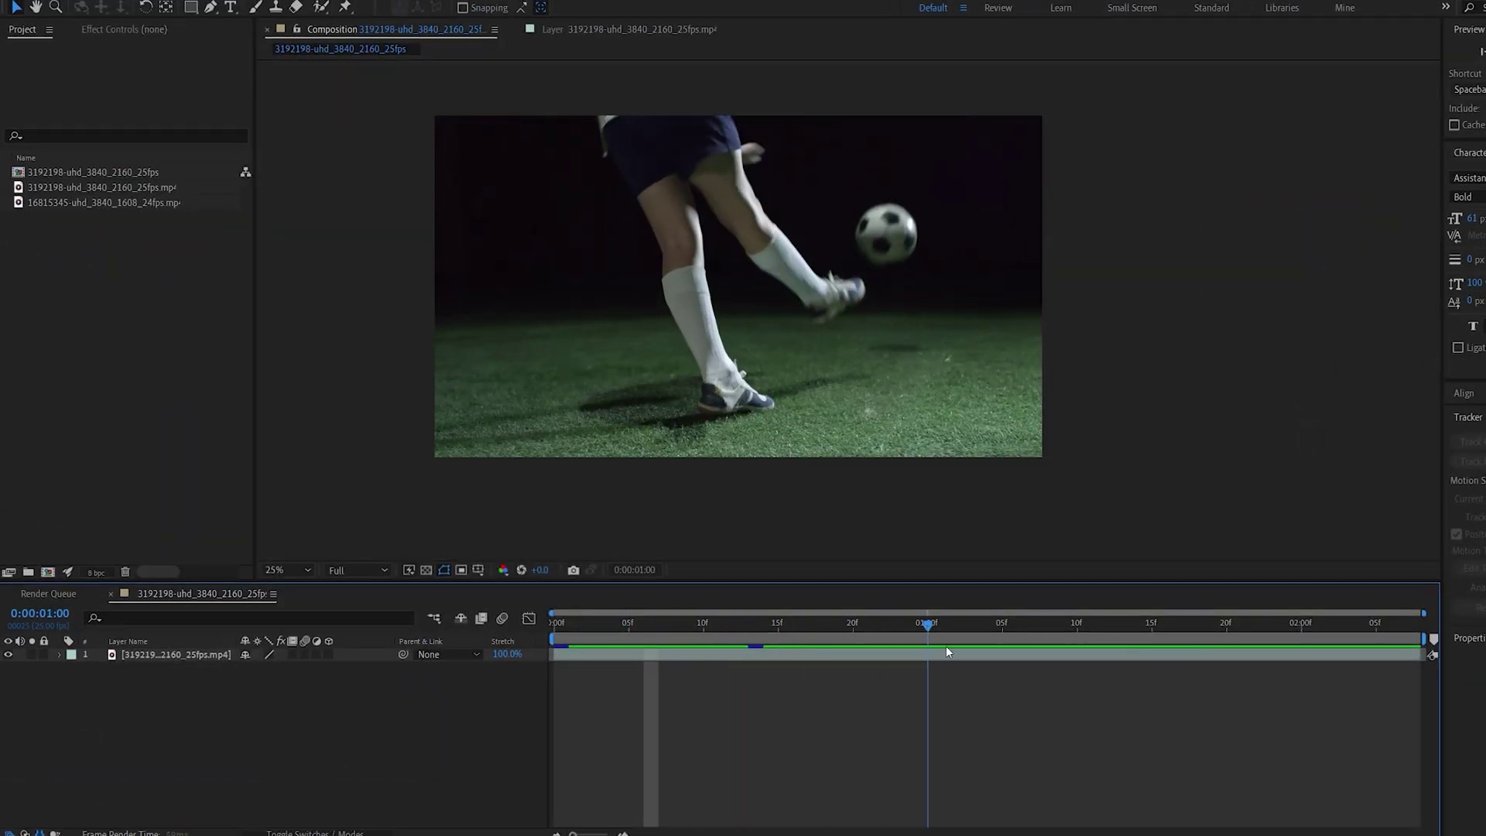
- Duplicate the football footage, split it at frame 14, and delete the first-half copy
drag(946, 645, 853, 685)
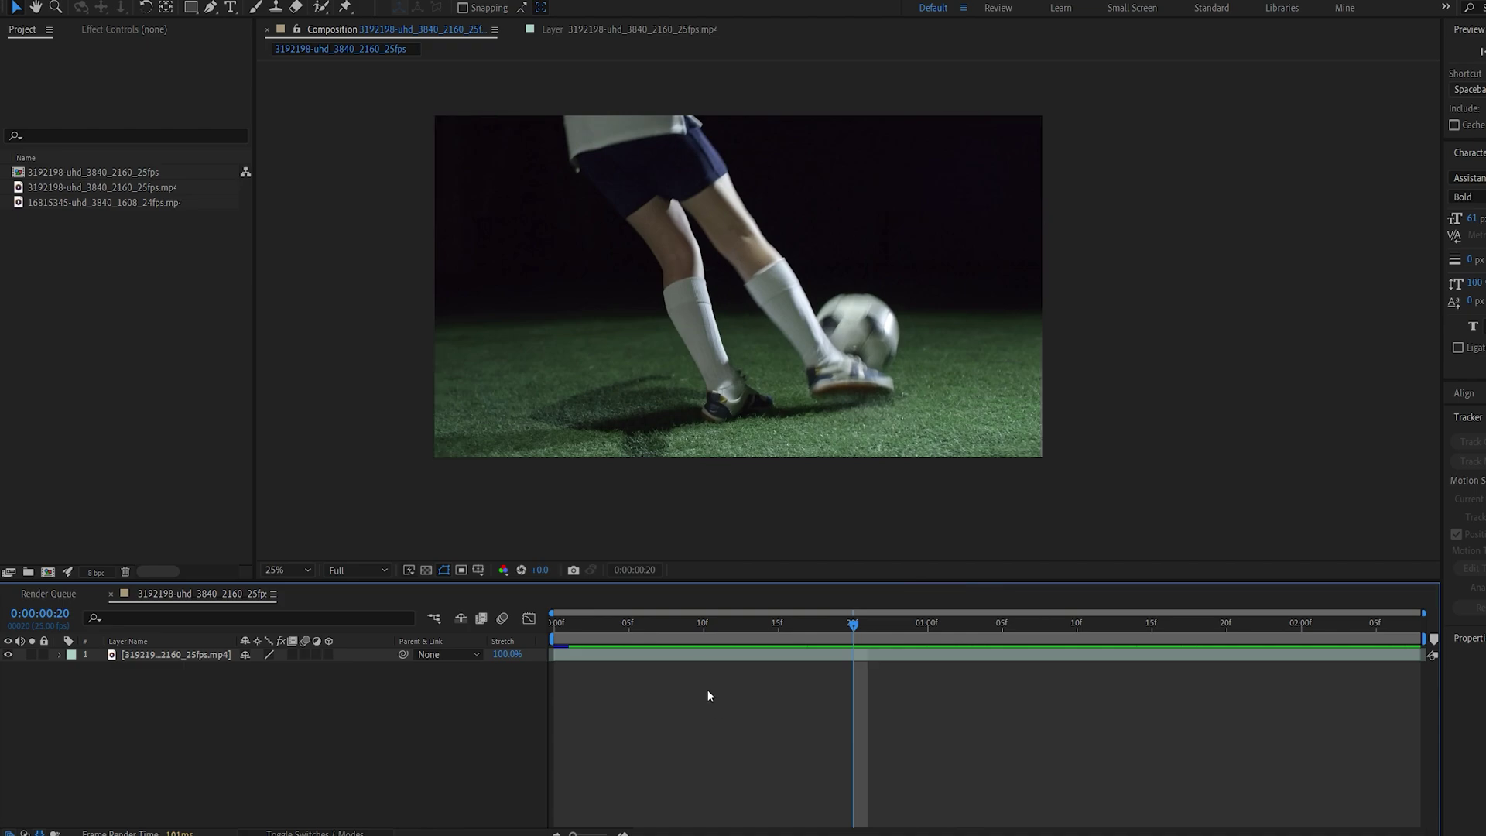
mouse_move(765, 633)
mouse_down()
mouse_move(750, 631)
mouse_move(761, 634)
mouse_up()
click(767, 654)
key(ctrl+d)
key(ctrl+shift+d)
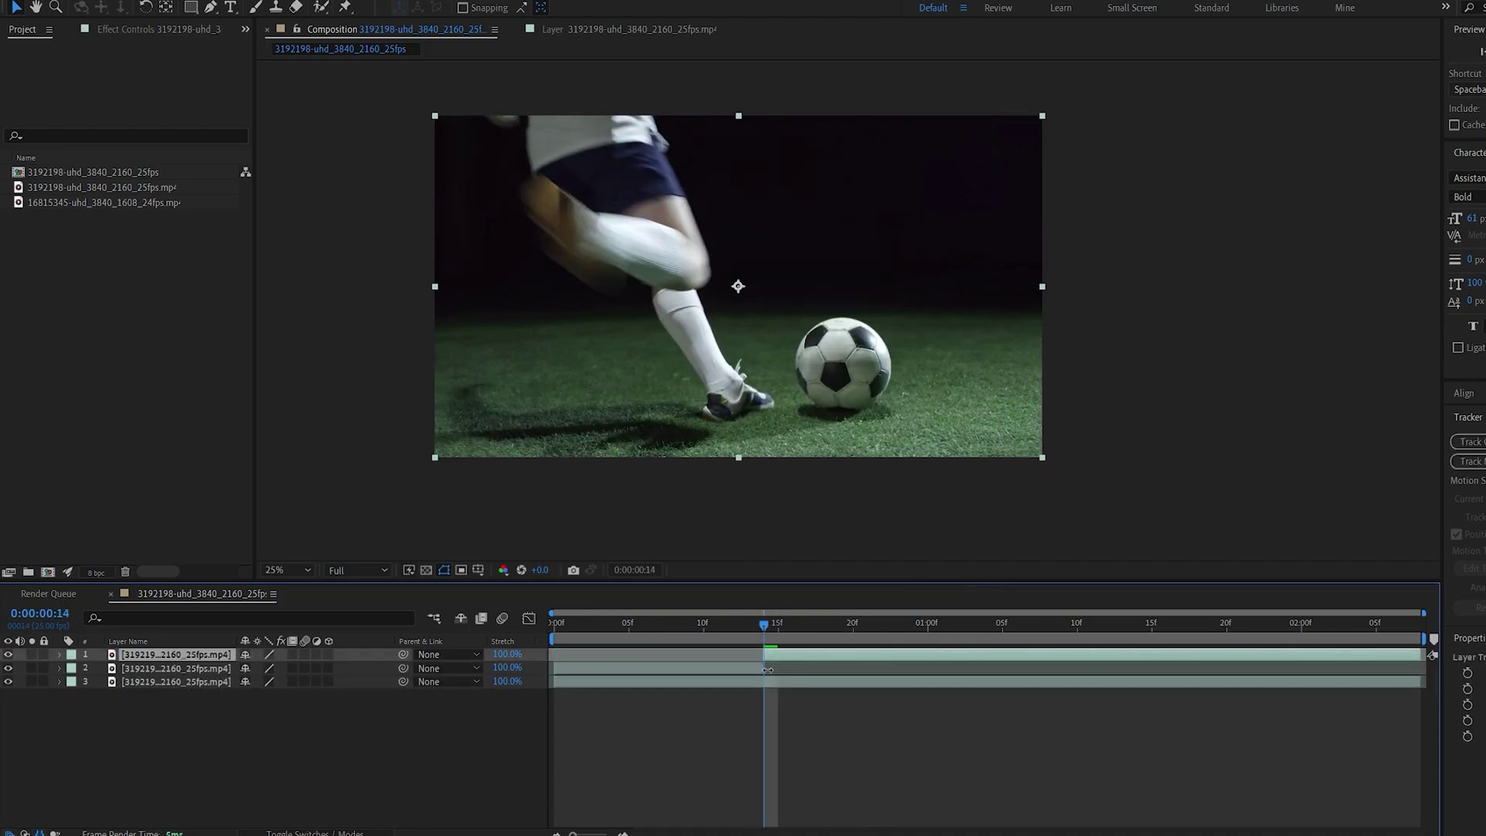
click(761, 669)
key(Delete)
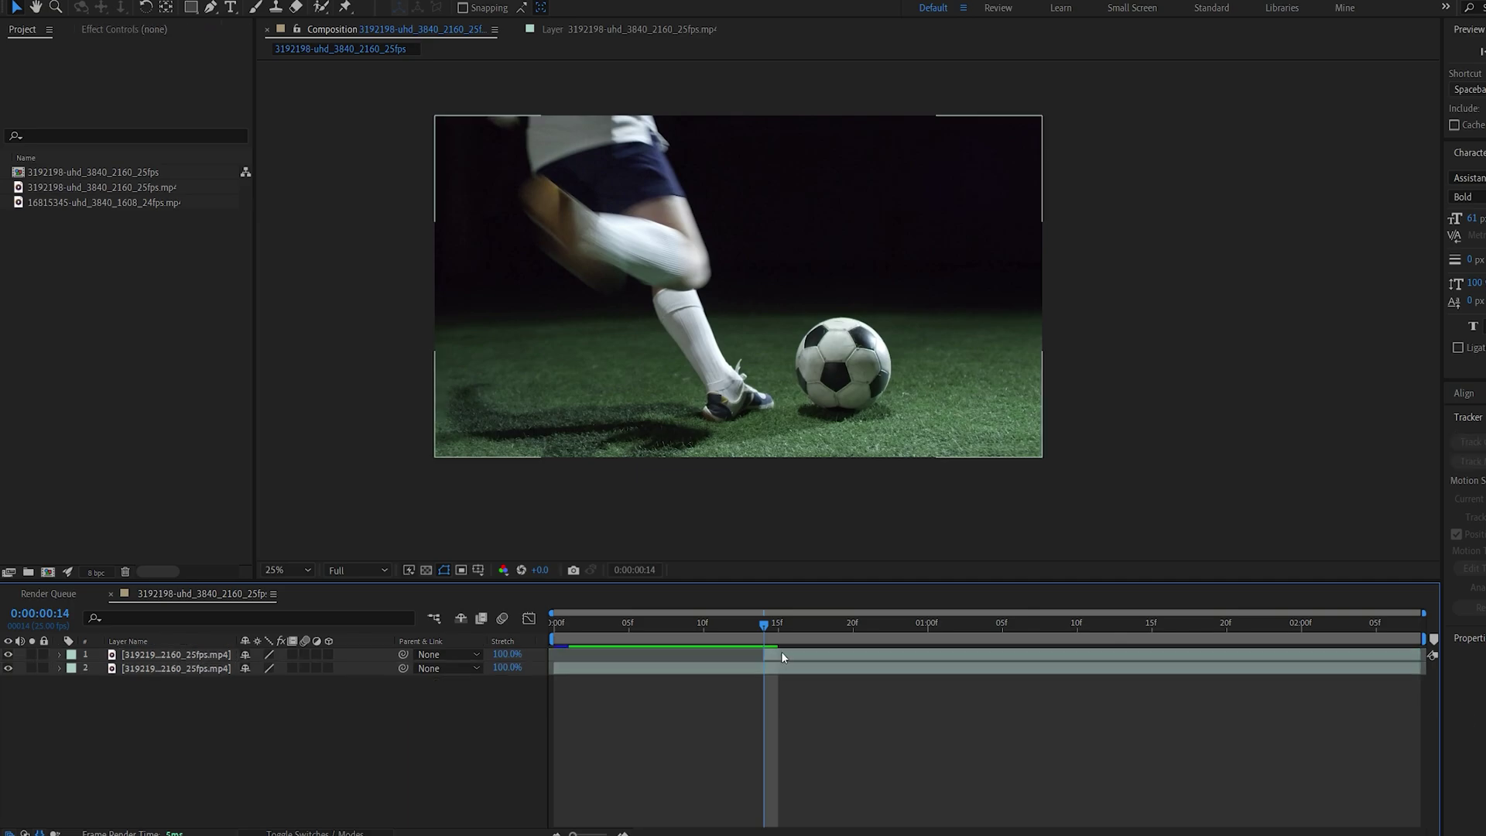
- Paint Roto Brush foreground strokes over the player's thigh, ankle, foot and ball
double_click(782, 655)
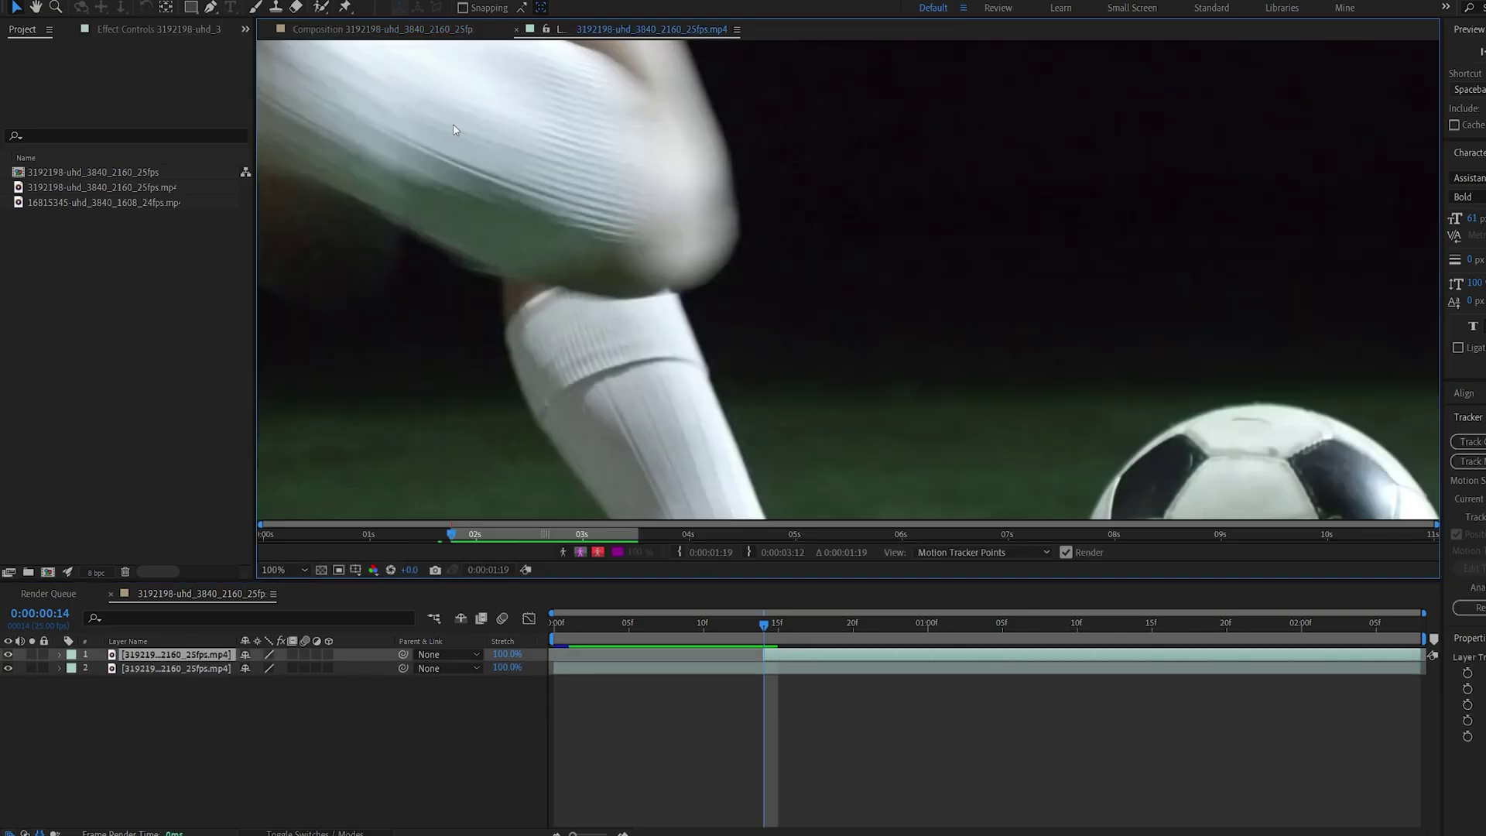
scroll(455, 130, down, 4)
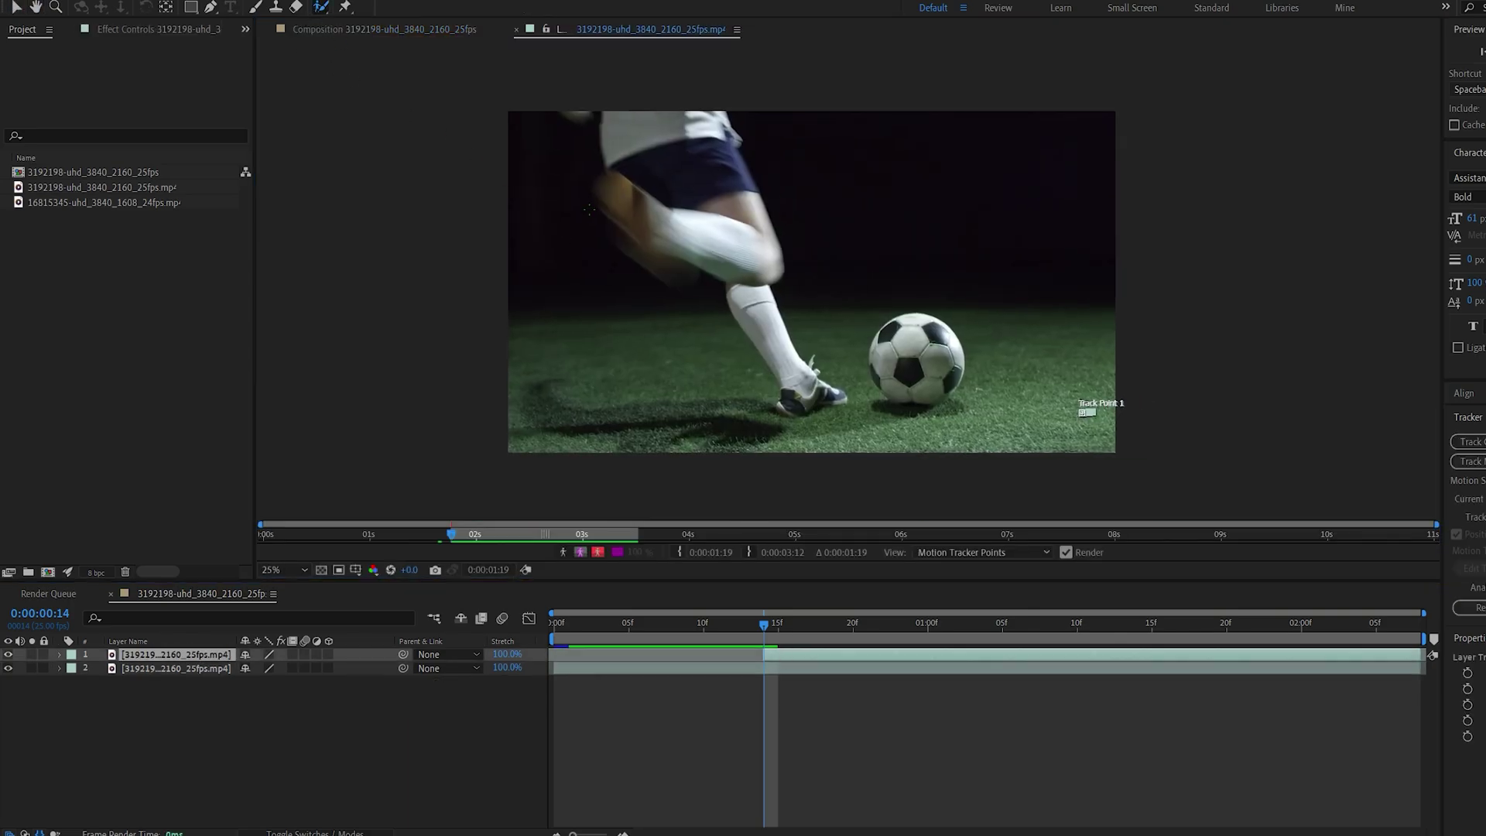
key(period)
mouse_move(491, 63)
mouse_down()
mouse_move(615, 102)
mouse_move(658, 214)
mouse_move(474, 178)
mouse_move(668, 274)
mouse_move(782, 475)
mouse_move(783, 301)
mouse_up()
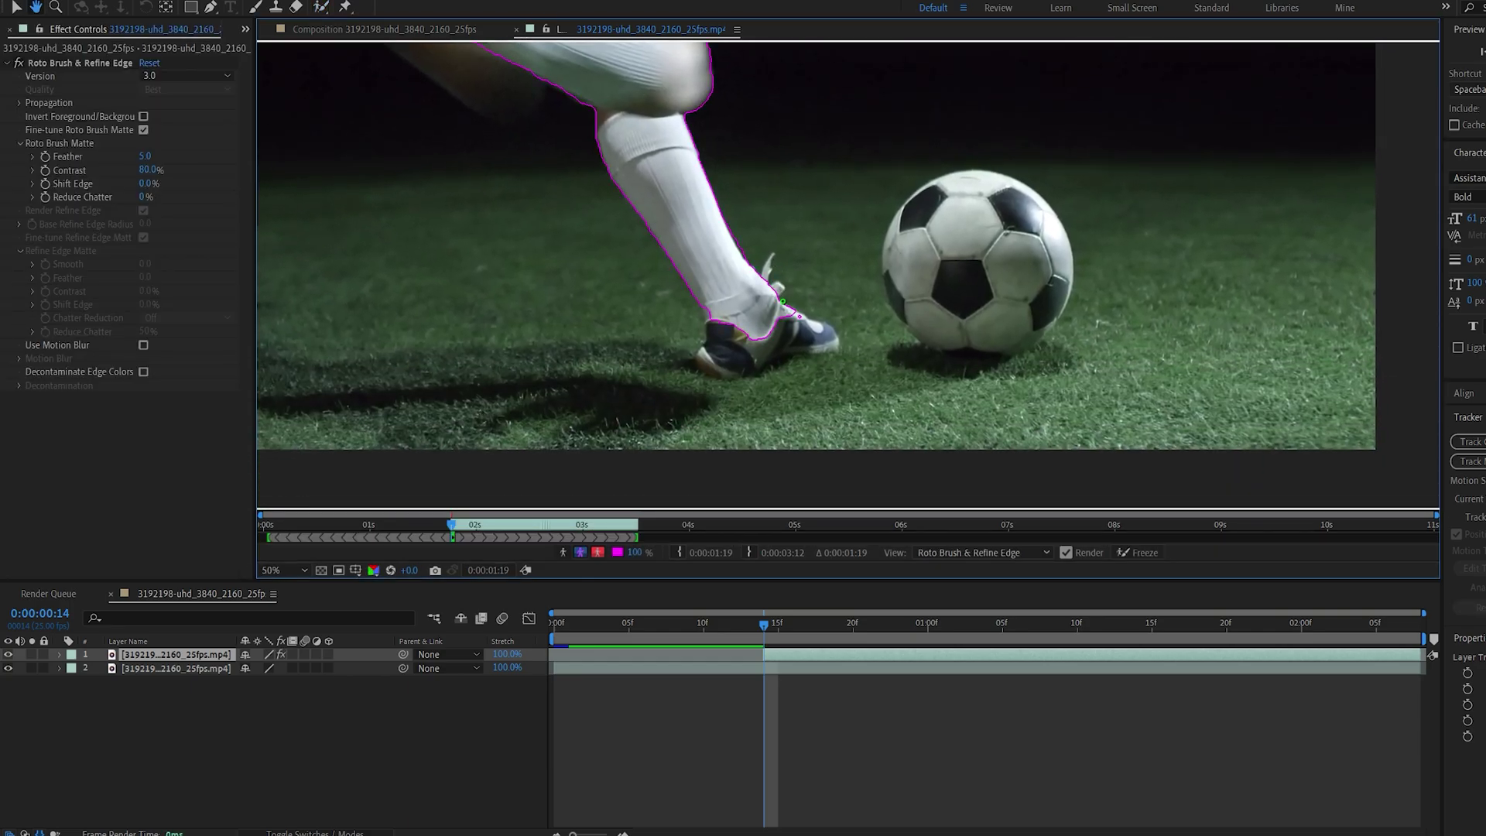
key(space)
key(period)
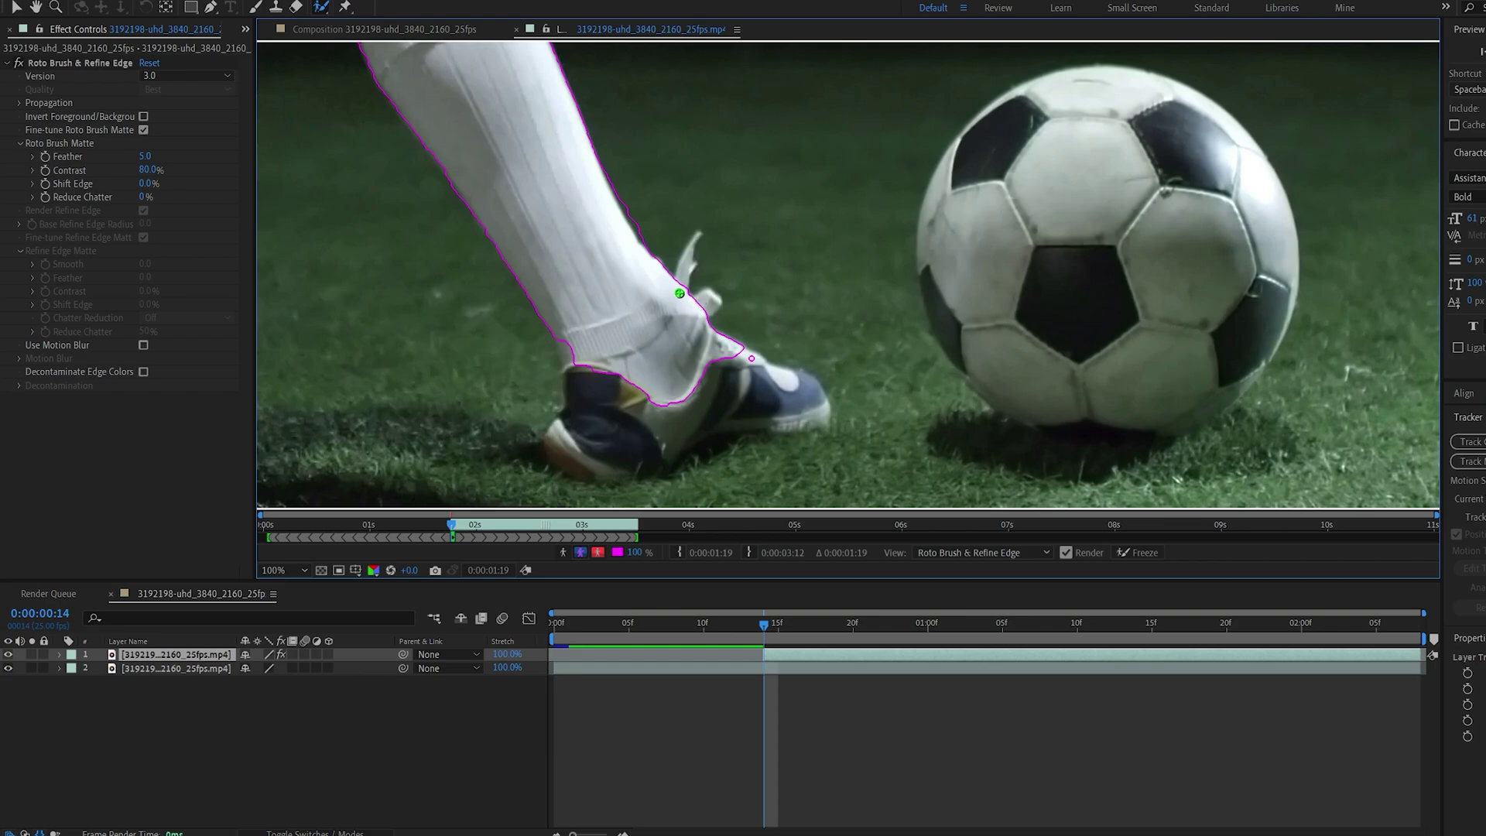
drag(680, 293, 683, 252)
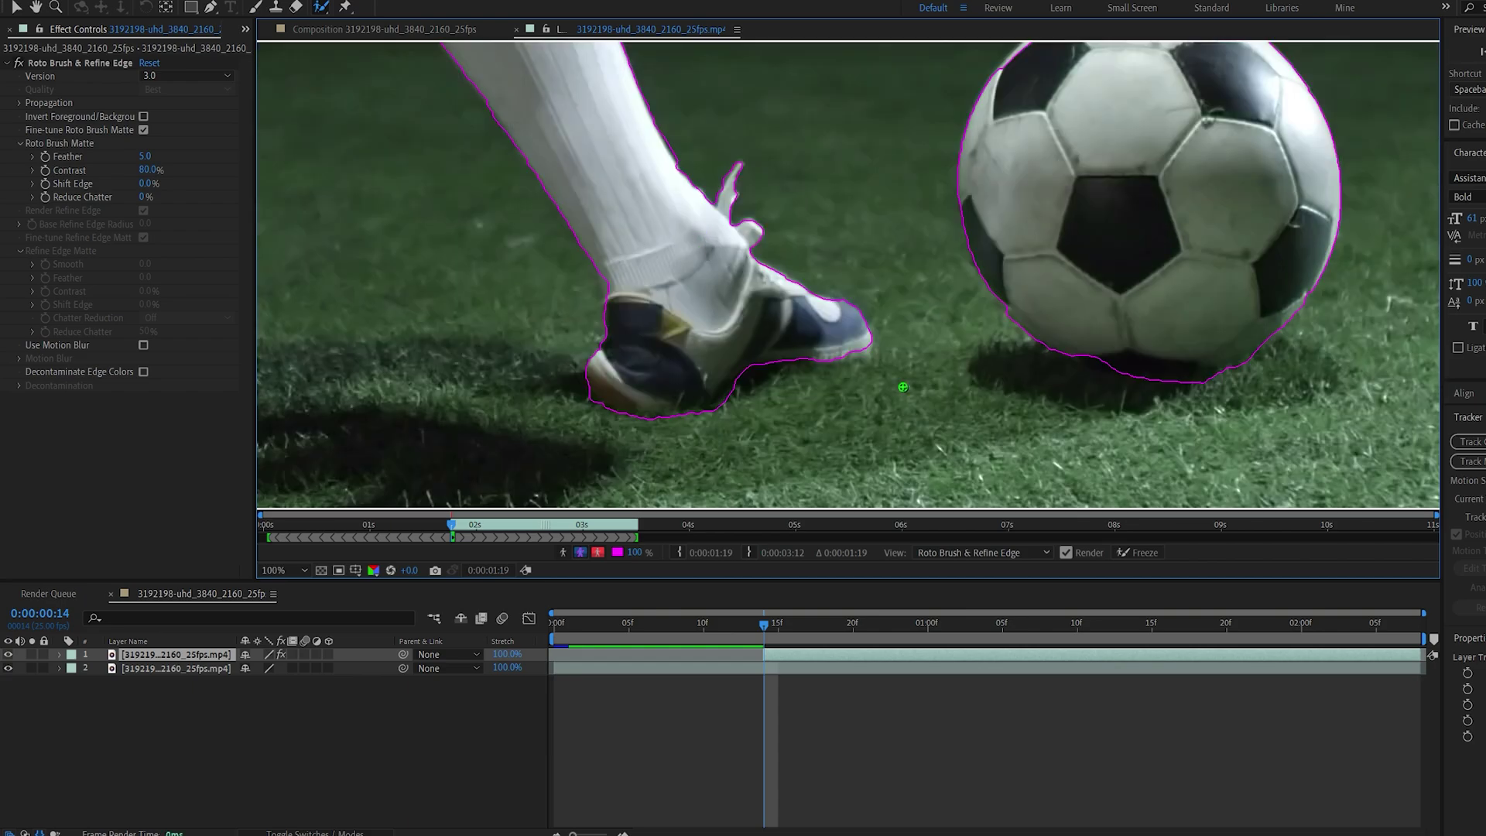
drag(997, 425, 971, 462)
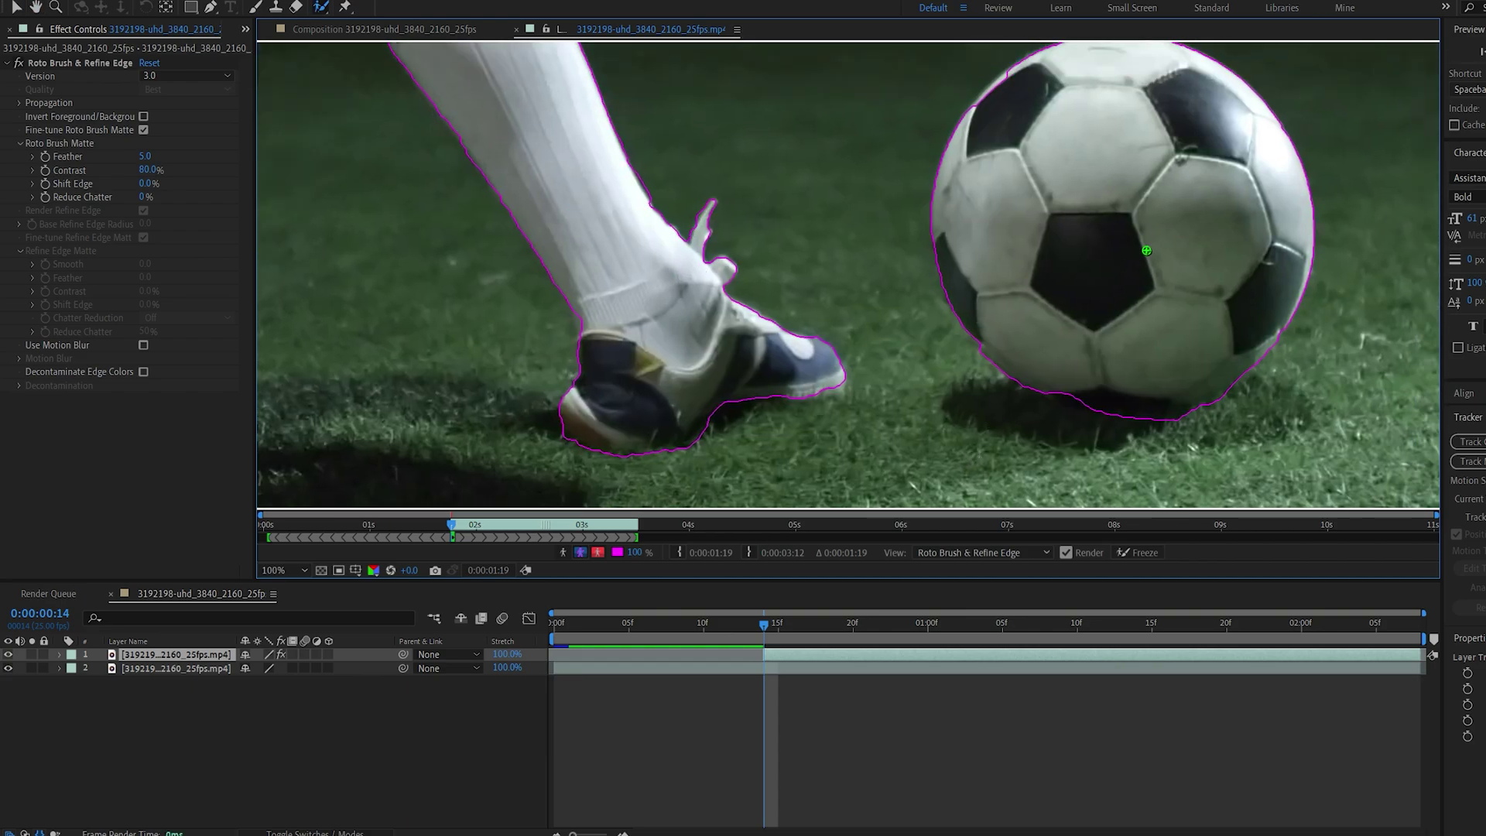
scroll(1006, 453, down, 3)
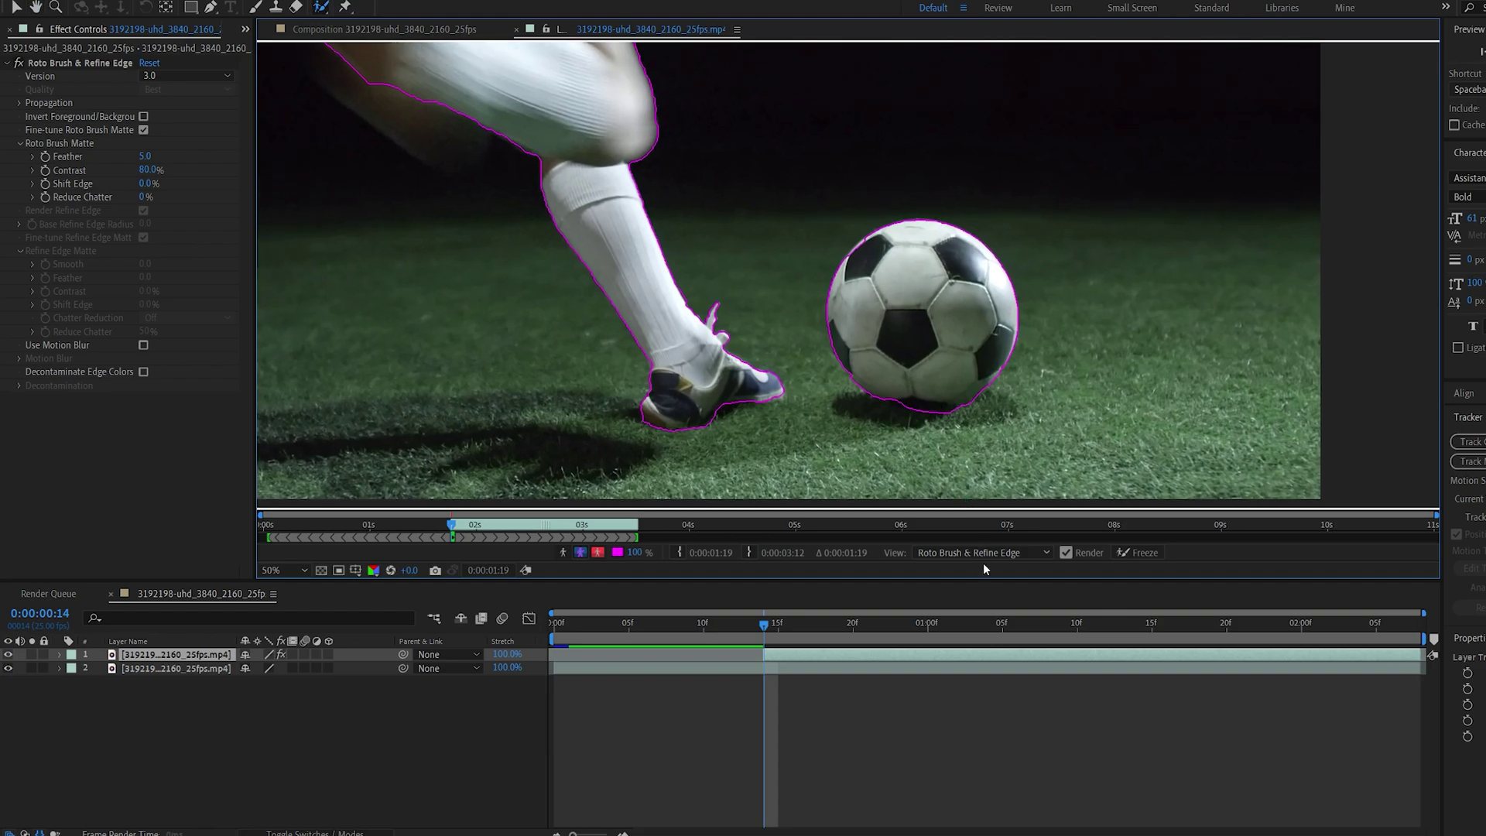
- Propagate the roto outline through the clip and freeze the matte
key(space)
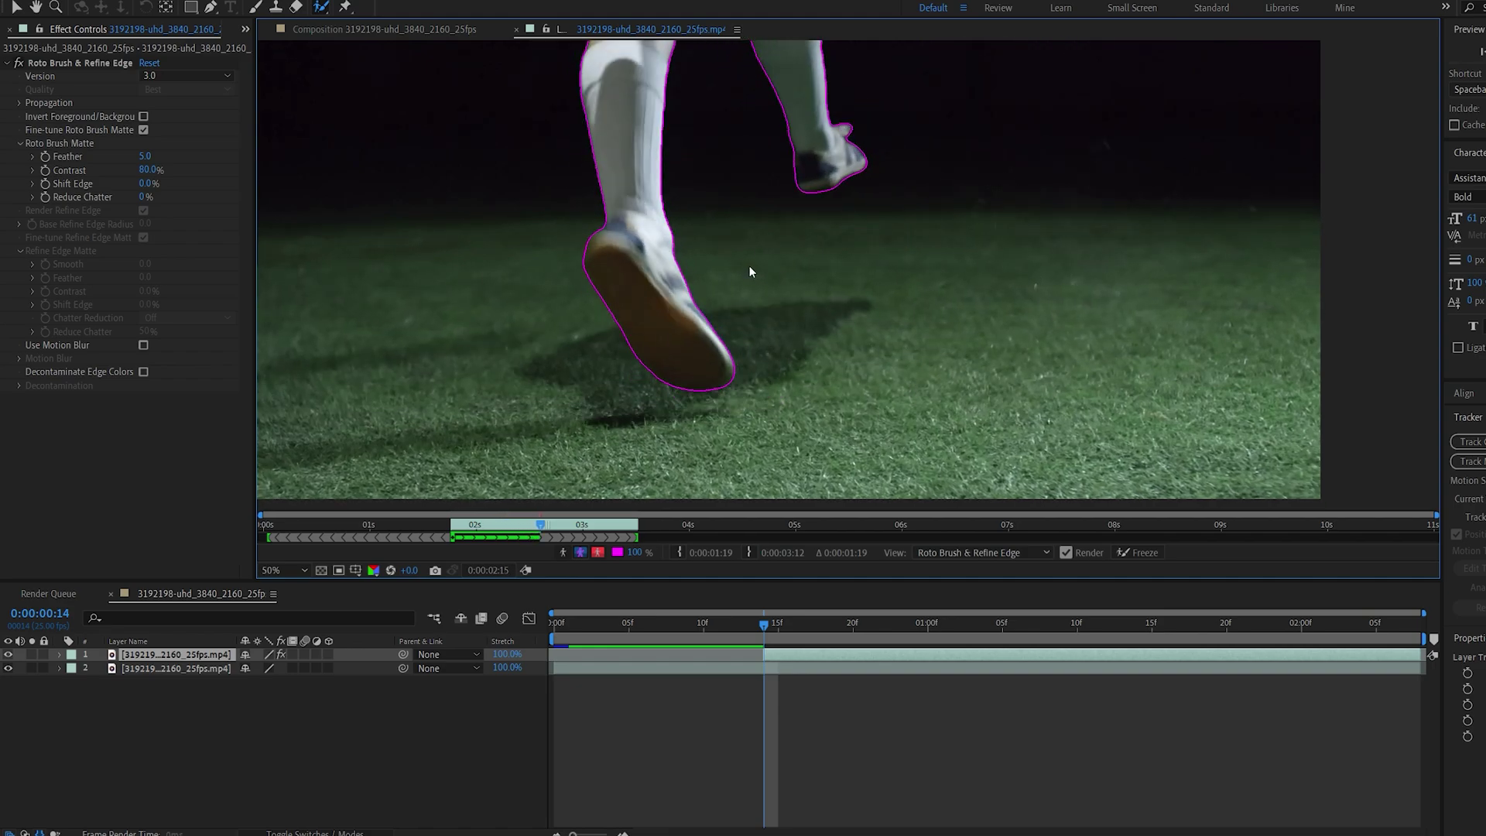
key(comma)
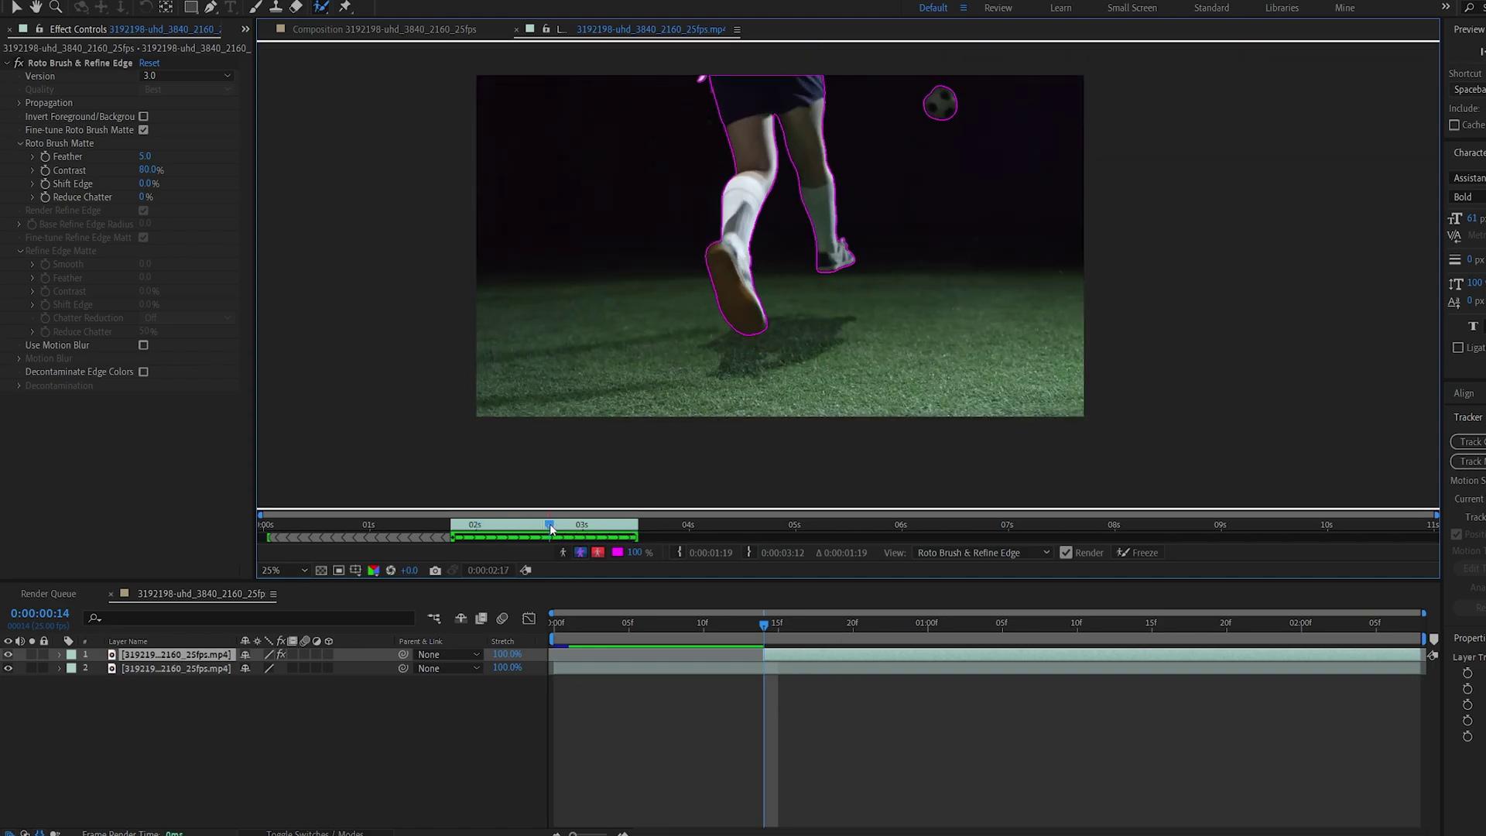
click(1143, 552)
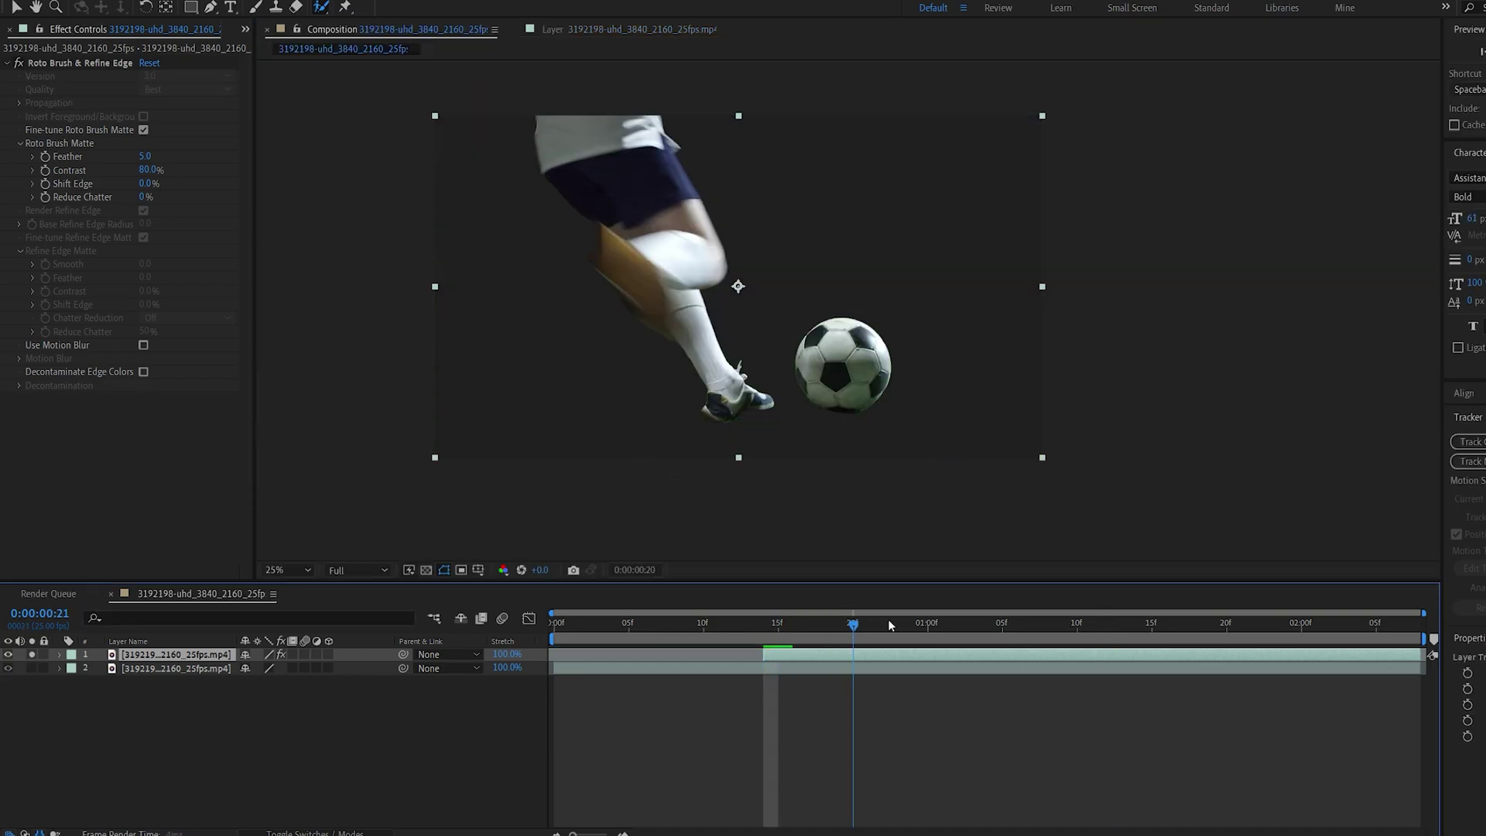
drag(889, 625, 784, 645)
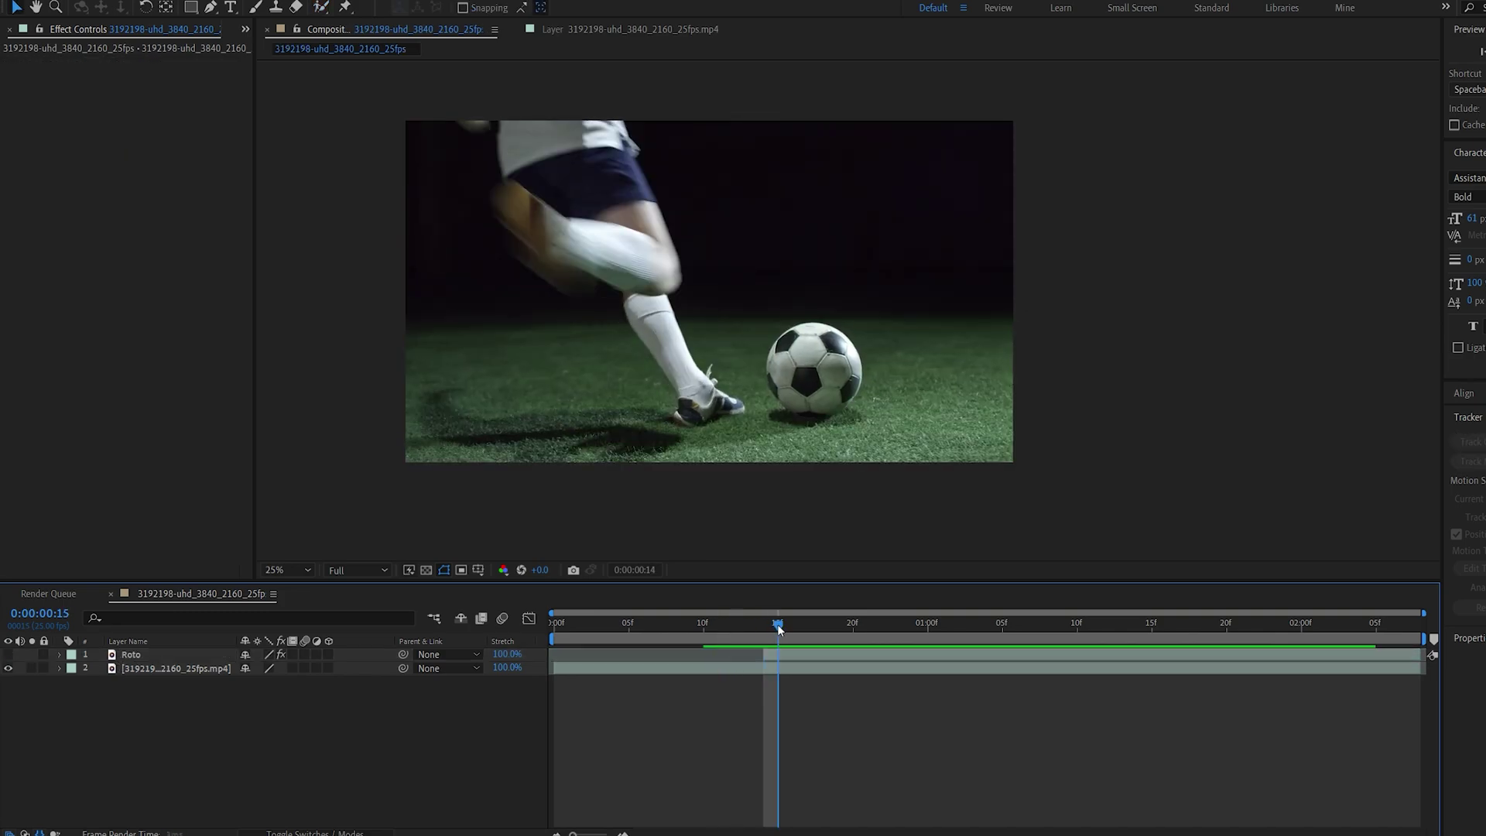
- Place a single Track Motion point on the grass of the original footage and analyze forward
mouse_move(773, 626)
mouse_down()
mouse_move(1322, 624)
mouse_move(767, 639)
mouse_up()
click(800, 670)
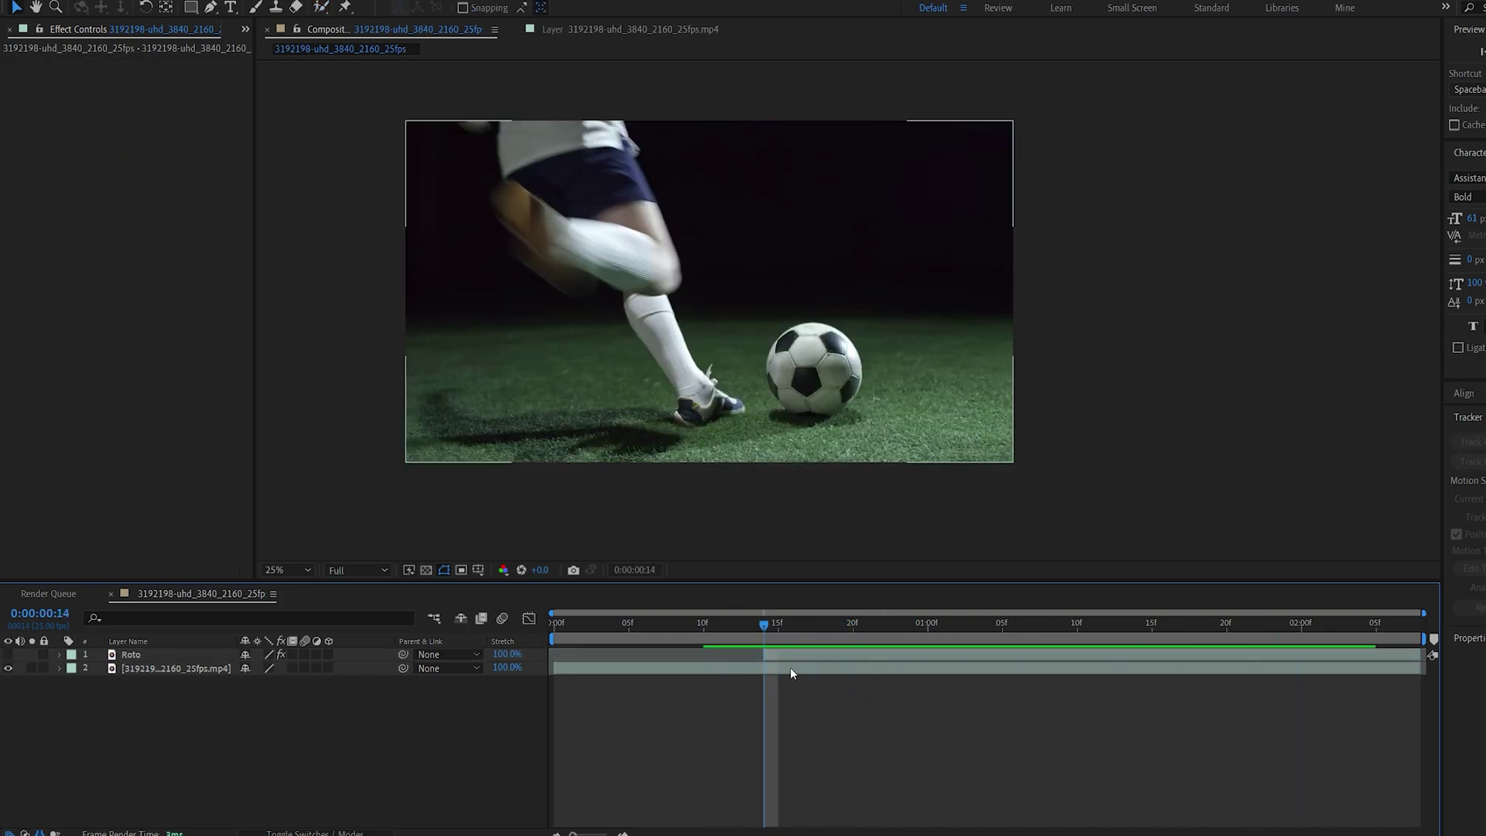
click(792, 667)
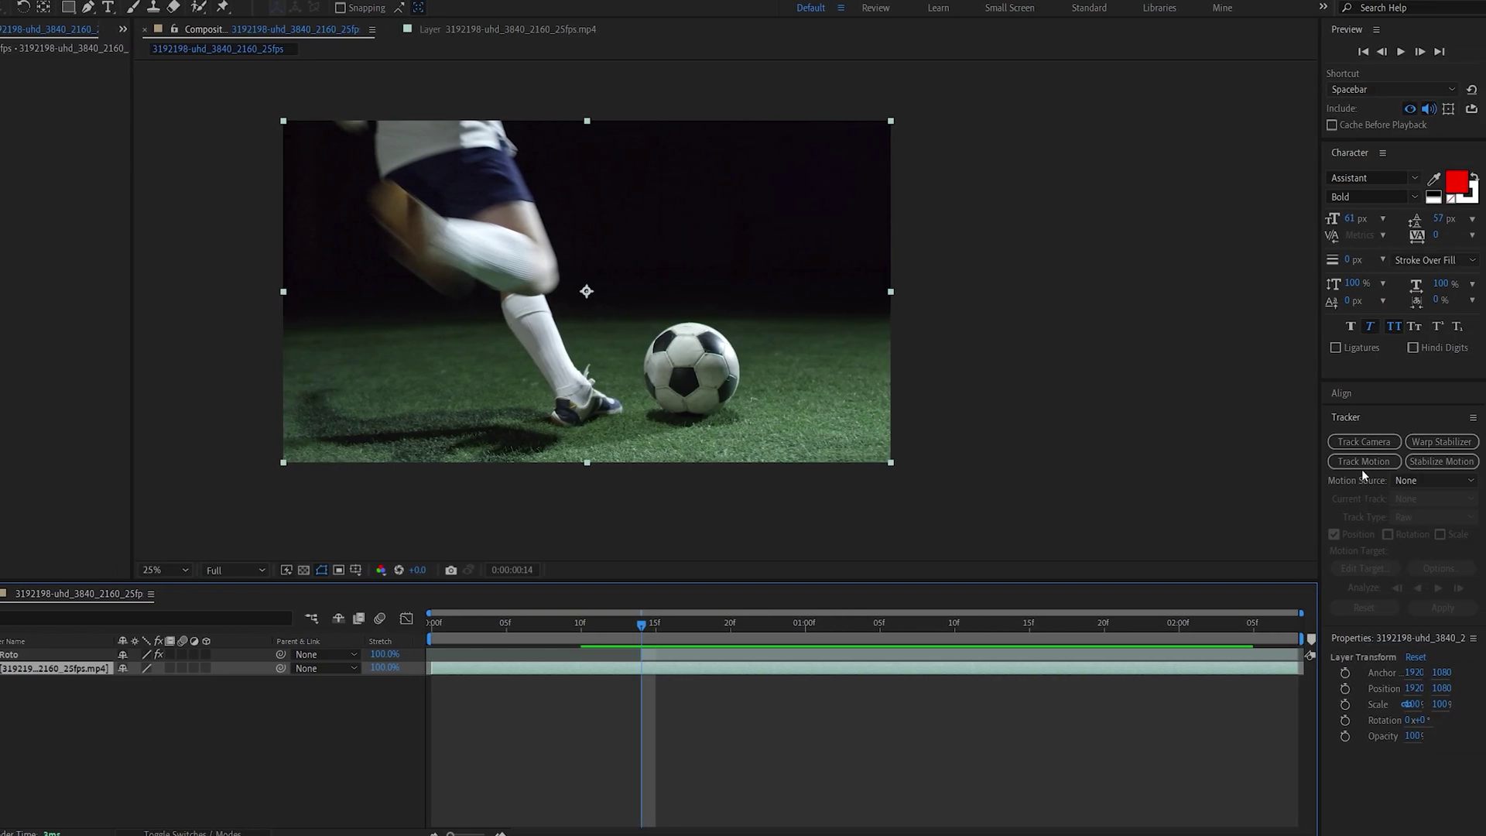
click(1483, 466)
click(1362, 462)
scroll(557, 277, up, 5)
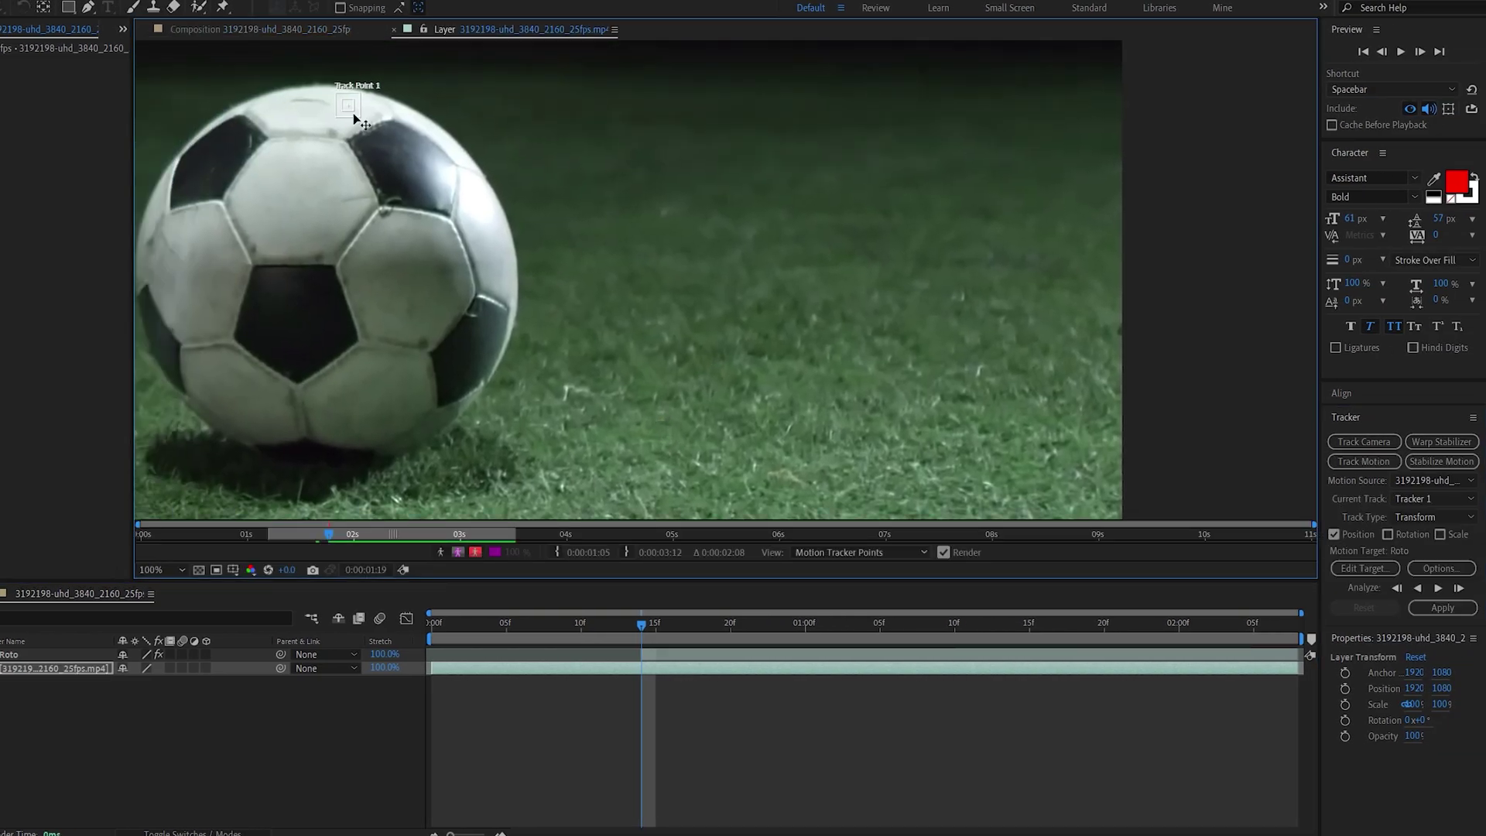
drag(355, 118, 795, 435)
click(1439, 589)
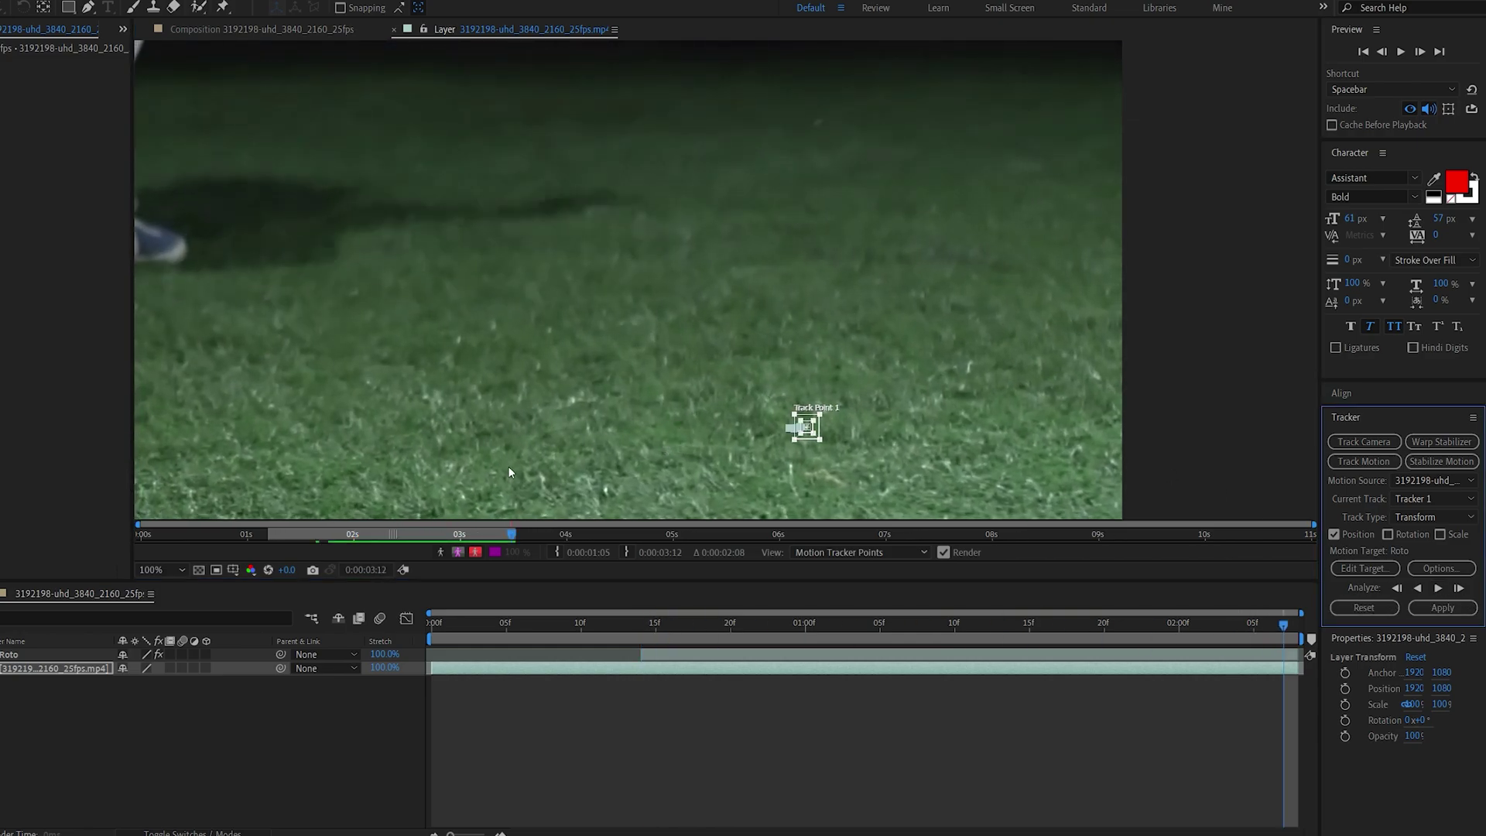
- Add a new Null Object layer to the composition
right_click(313, 718)
mouse_move(364, 559)
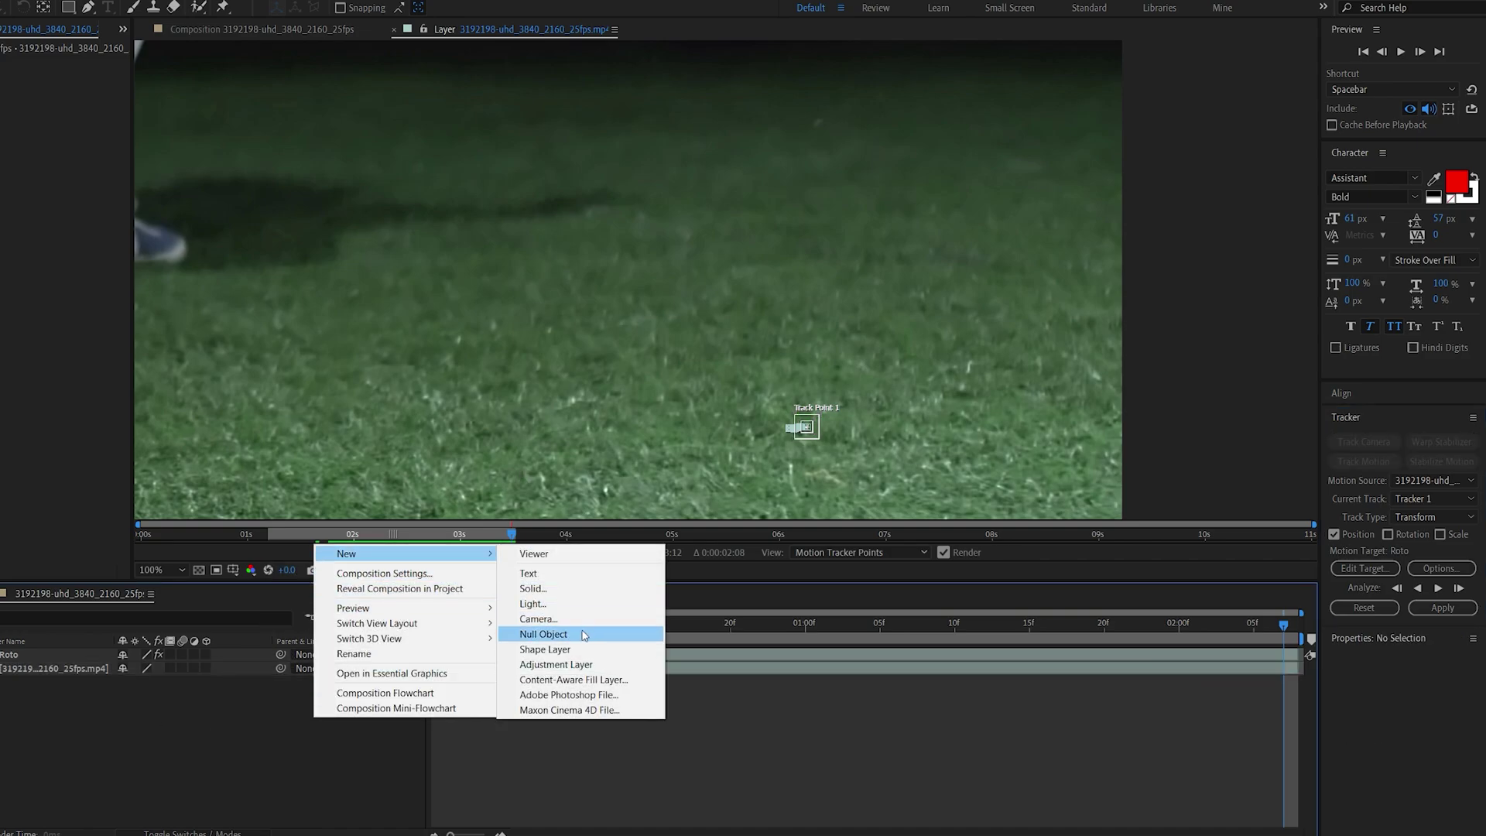
click(582, 634)
- Set Null 1 as the tracker's motion target and apply the grass tracking data to it
click(1364, 568)
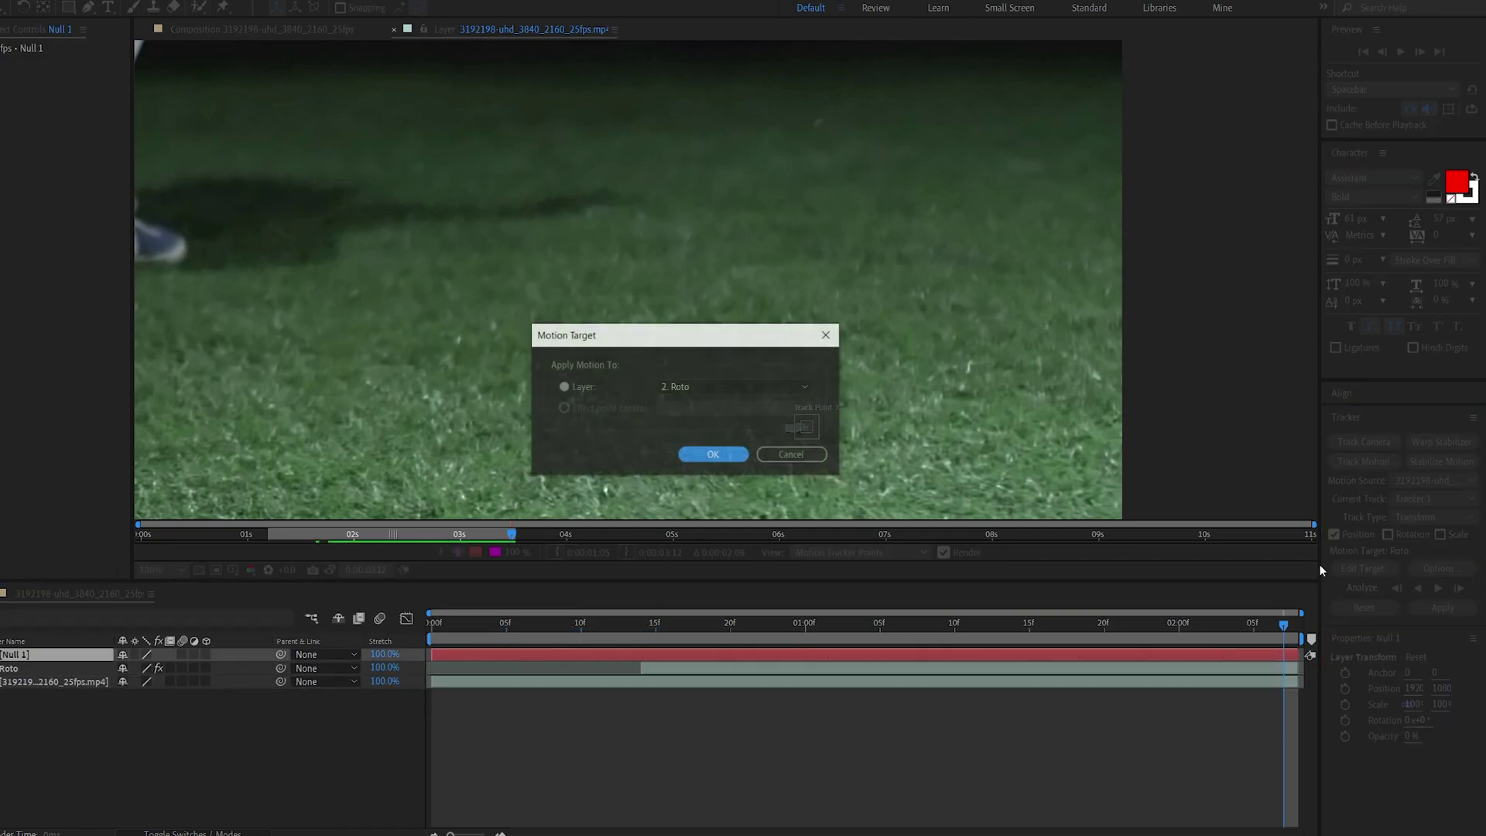
click(697, 386)
click(689, 402)
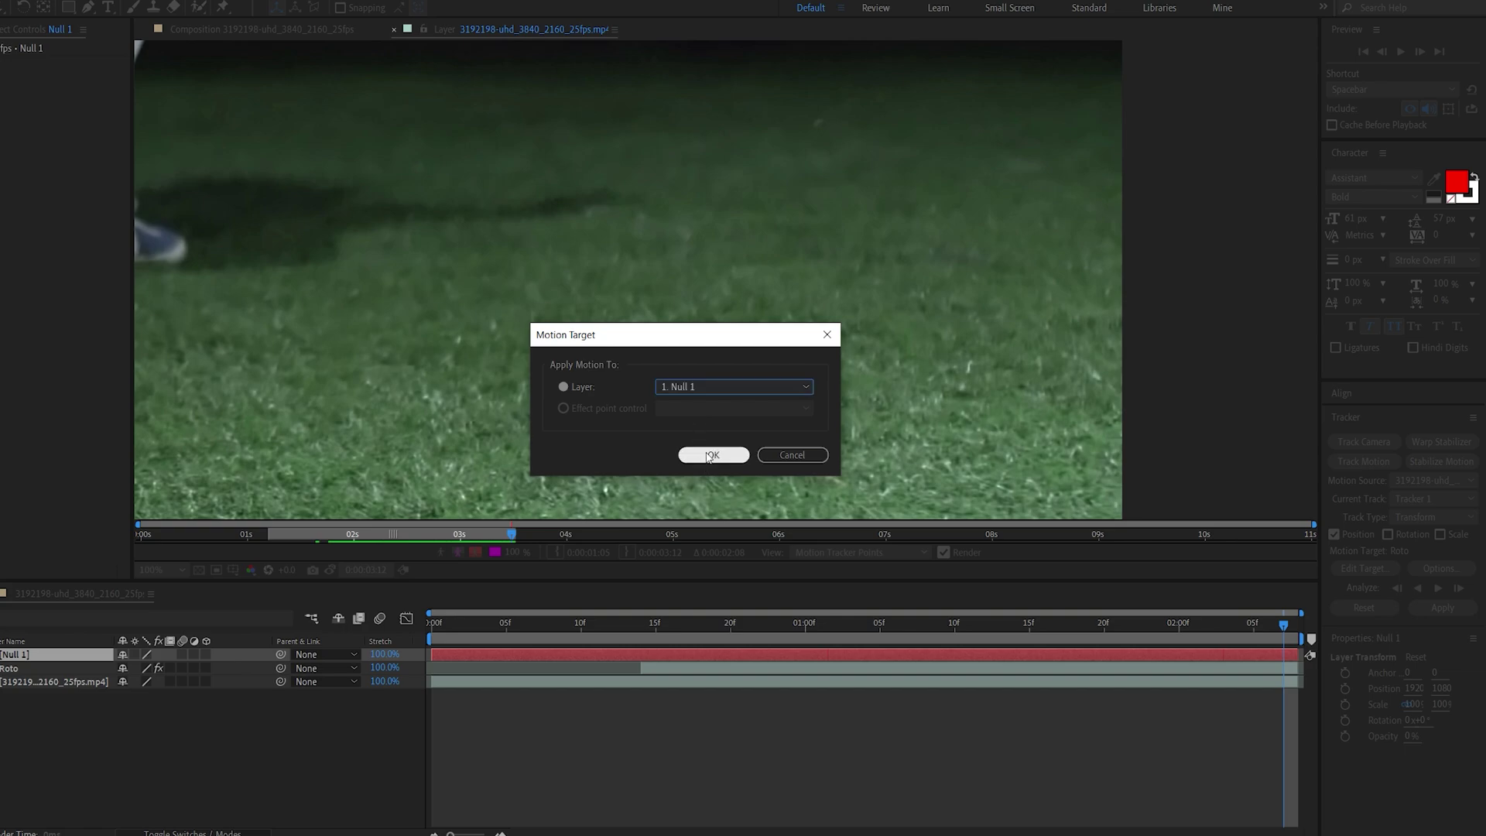
click(713, 454)
click(1416, 607)
click(672, 426)
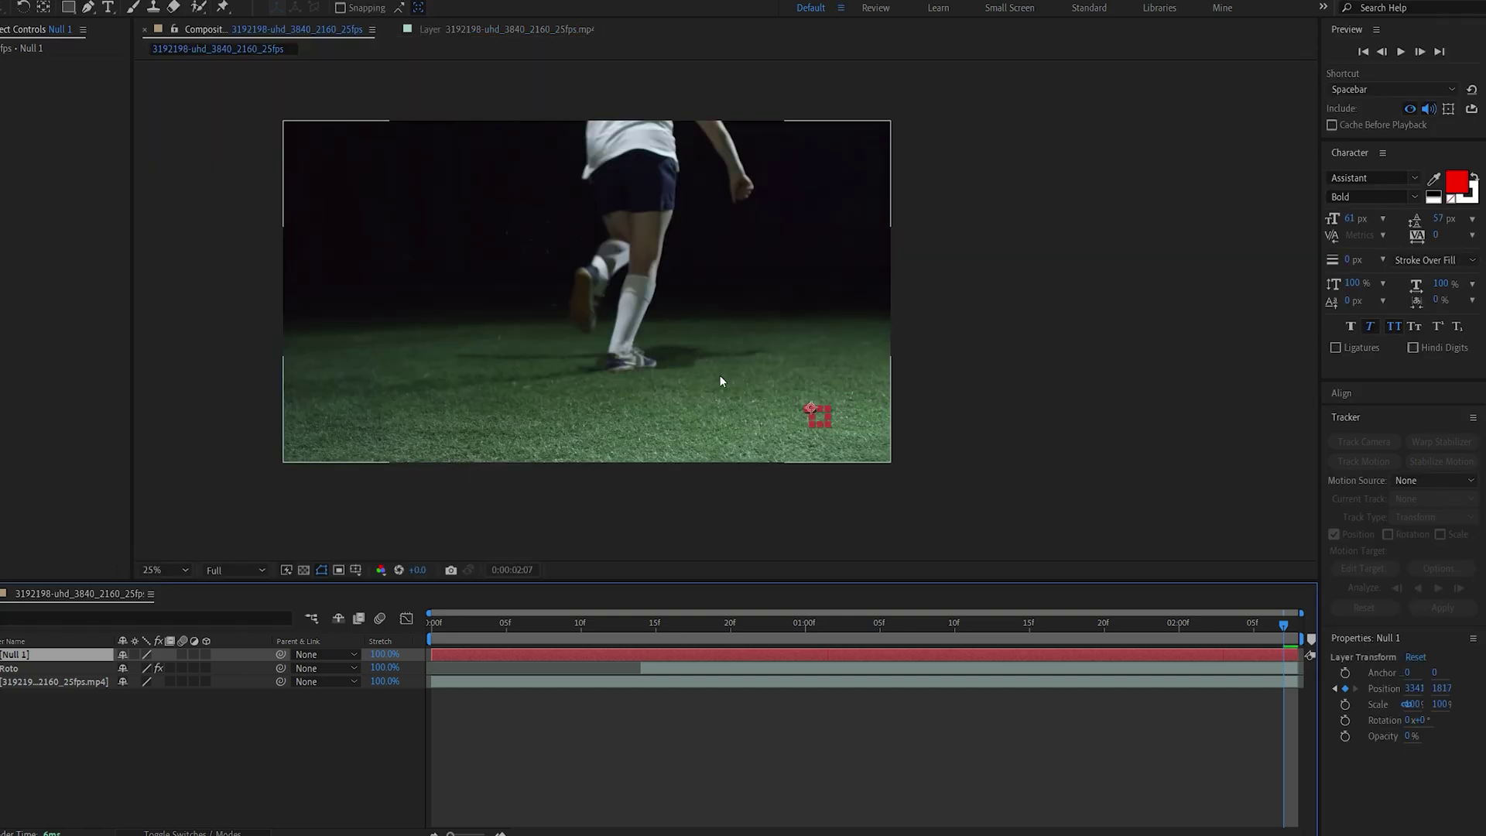
drag(696, 638, 765, 643)
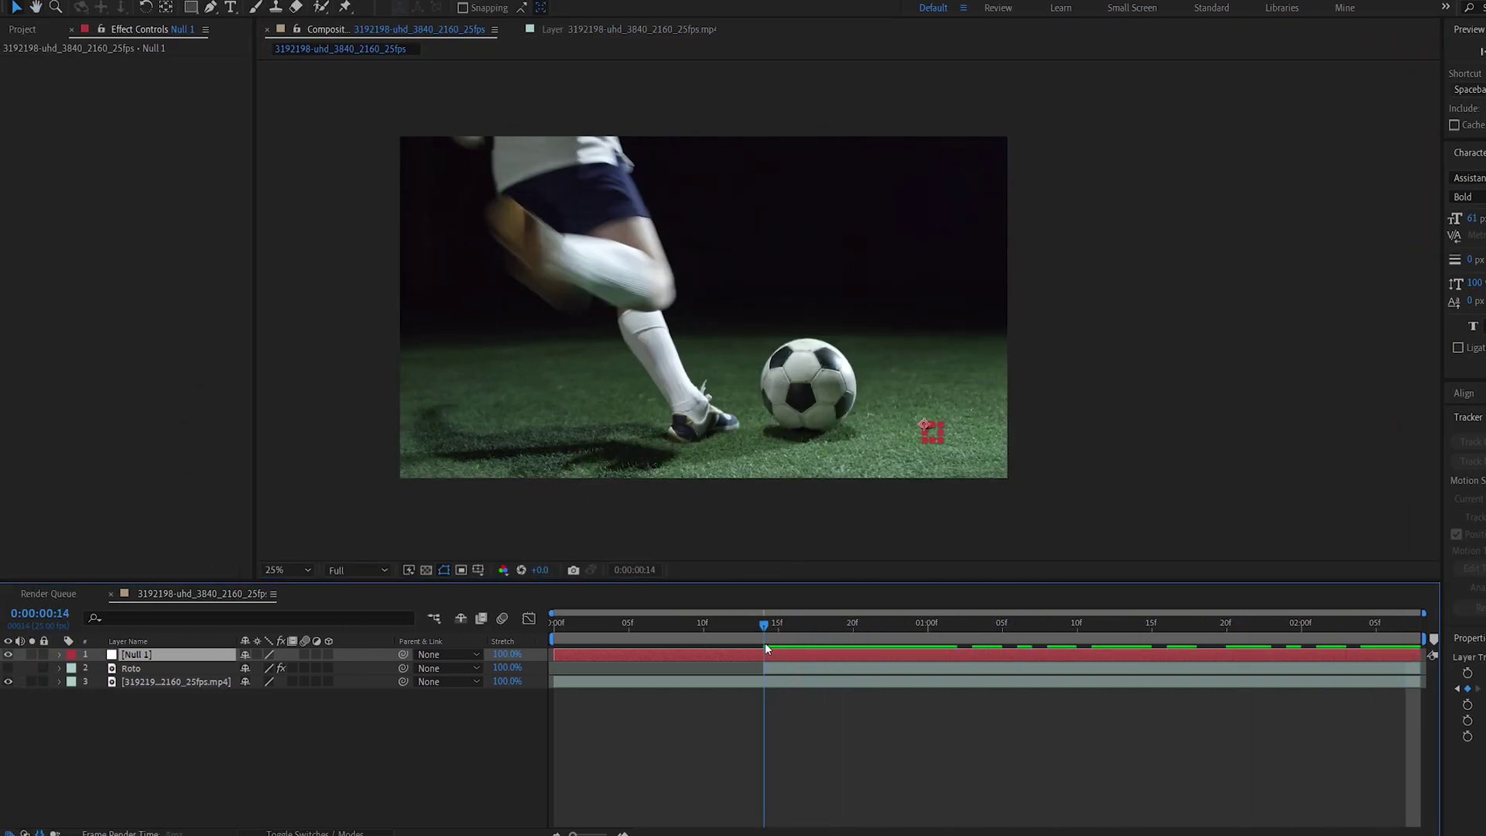
click(351, 749)
- Create a new black solid layer named Shape
right_click(404, 727)
mouse_move(465, 562)
click(675, 597)
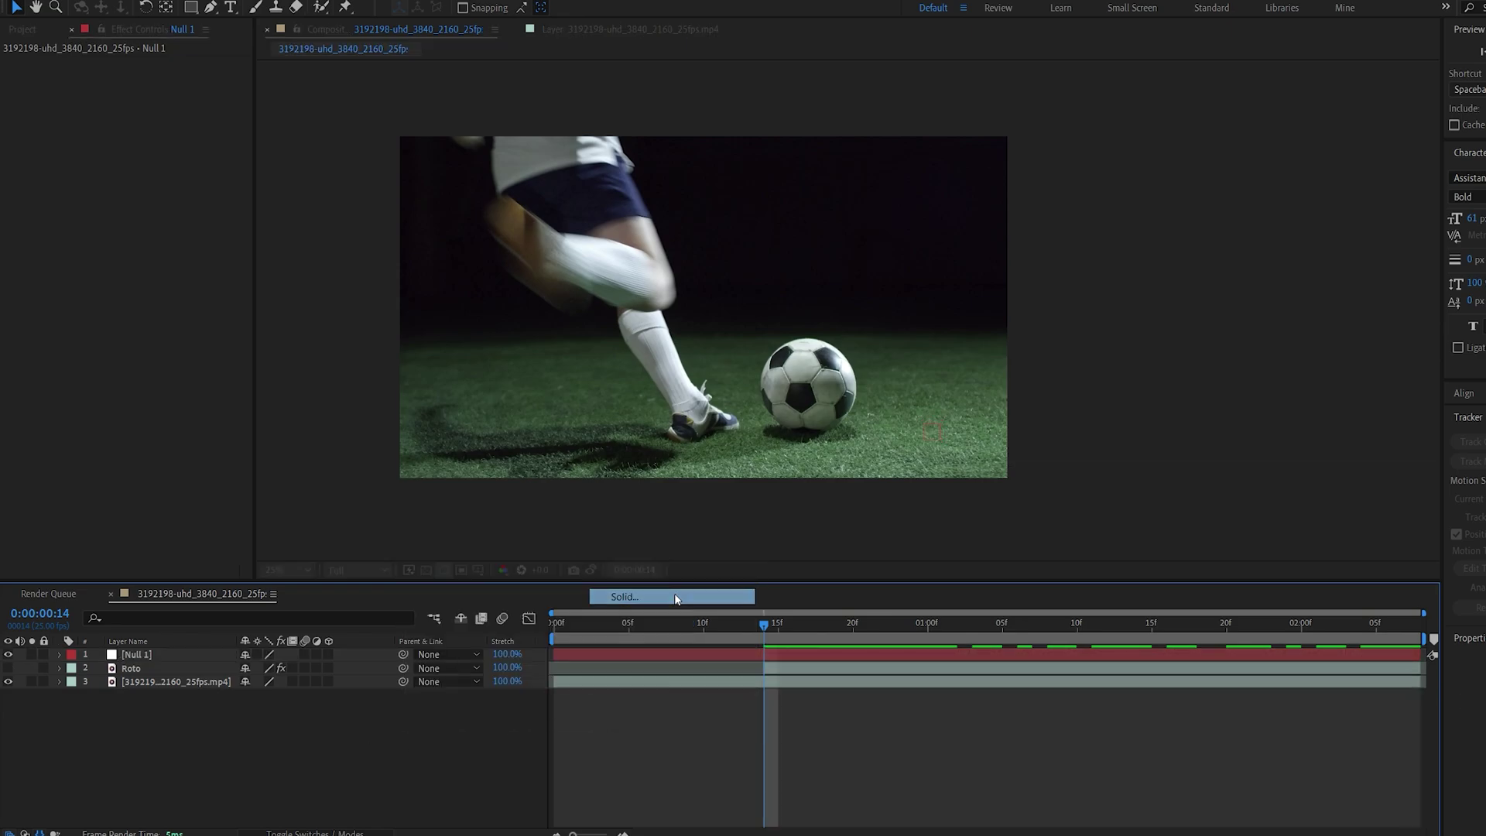
text(Shape)
key(Return)
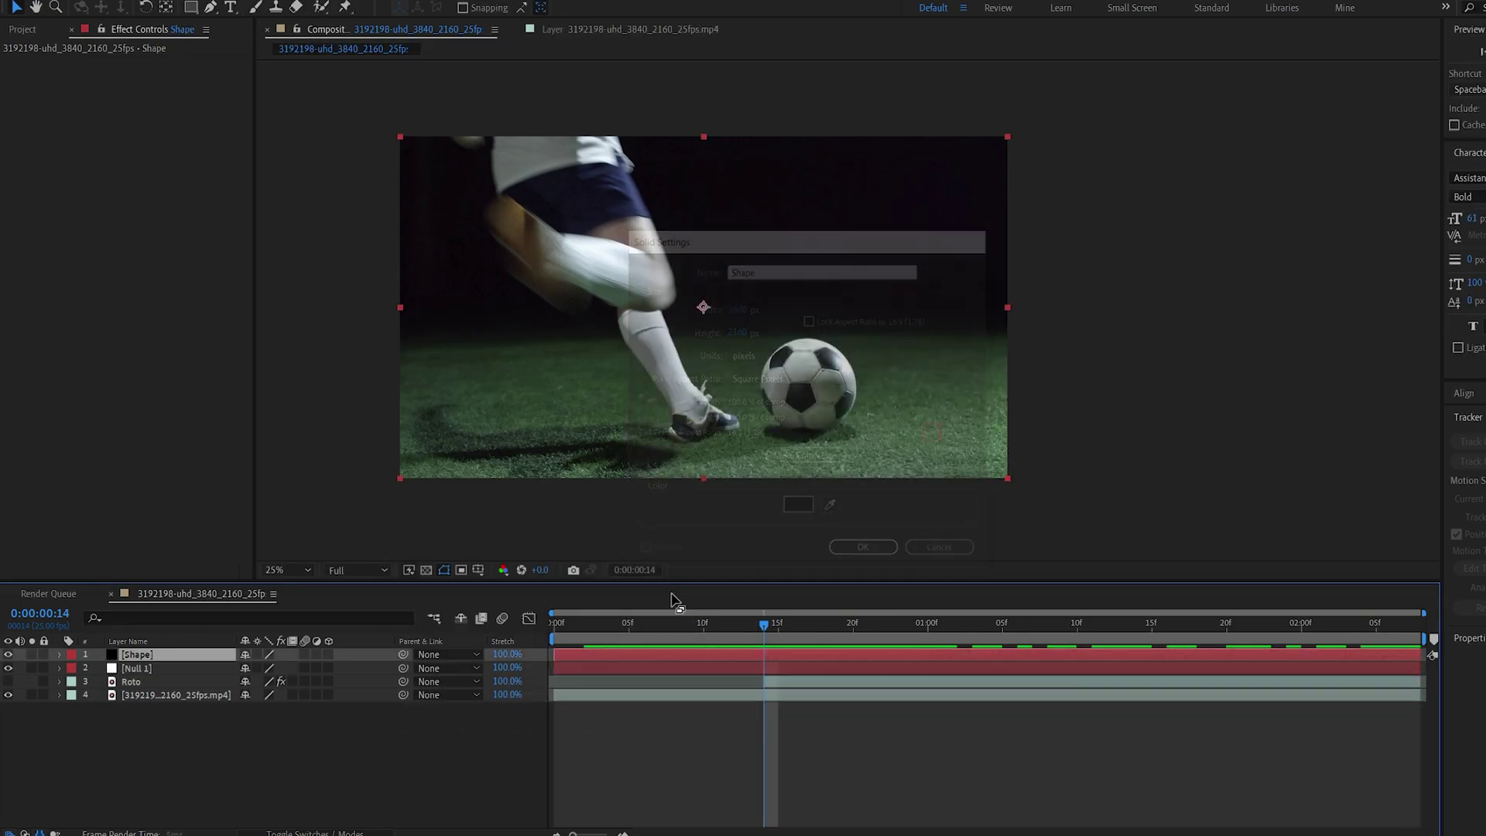
- Pre-compose Shape into Shape Comp 1, moving all attributes, and open the precomp
key(ctrl+shift+c)
click(701, 418)
click(876, 511)
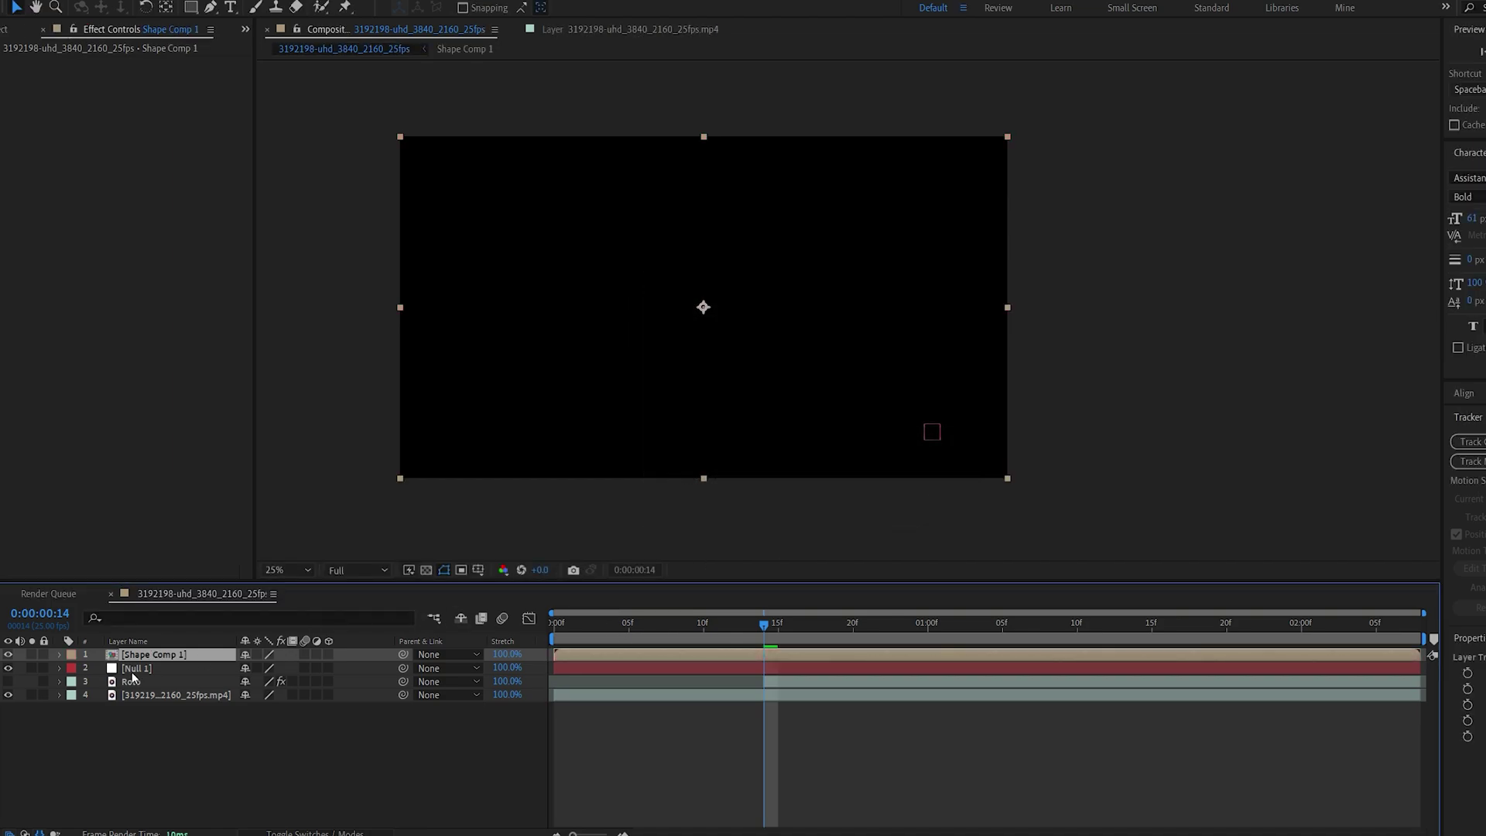
double_click(156, 654)
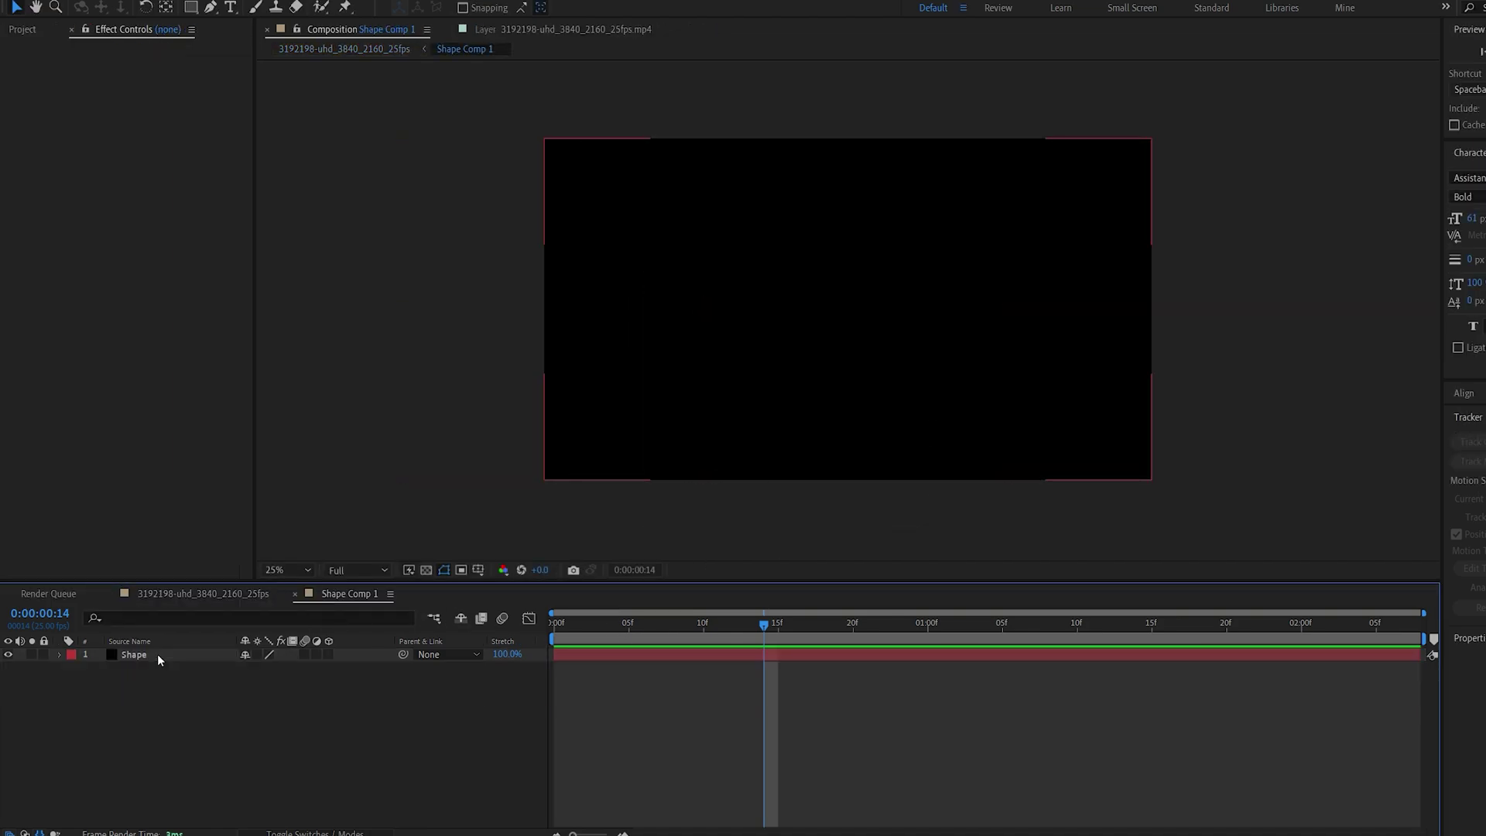
click(158, 655)
- Apply the Radio Waves effect to the Shape layer
key(ctrl+space)
text(radio)
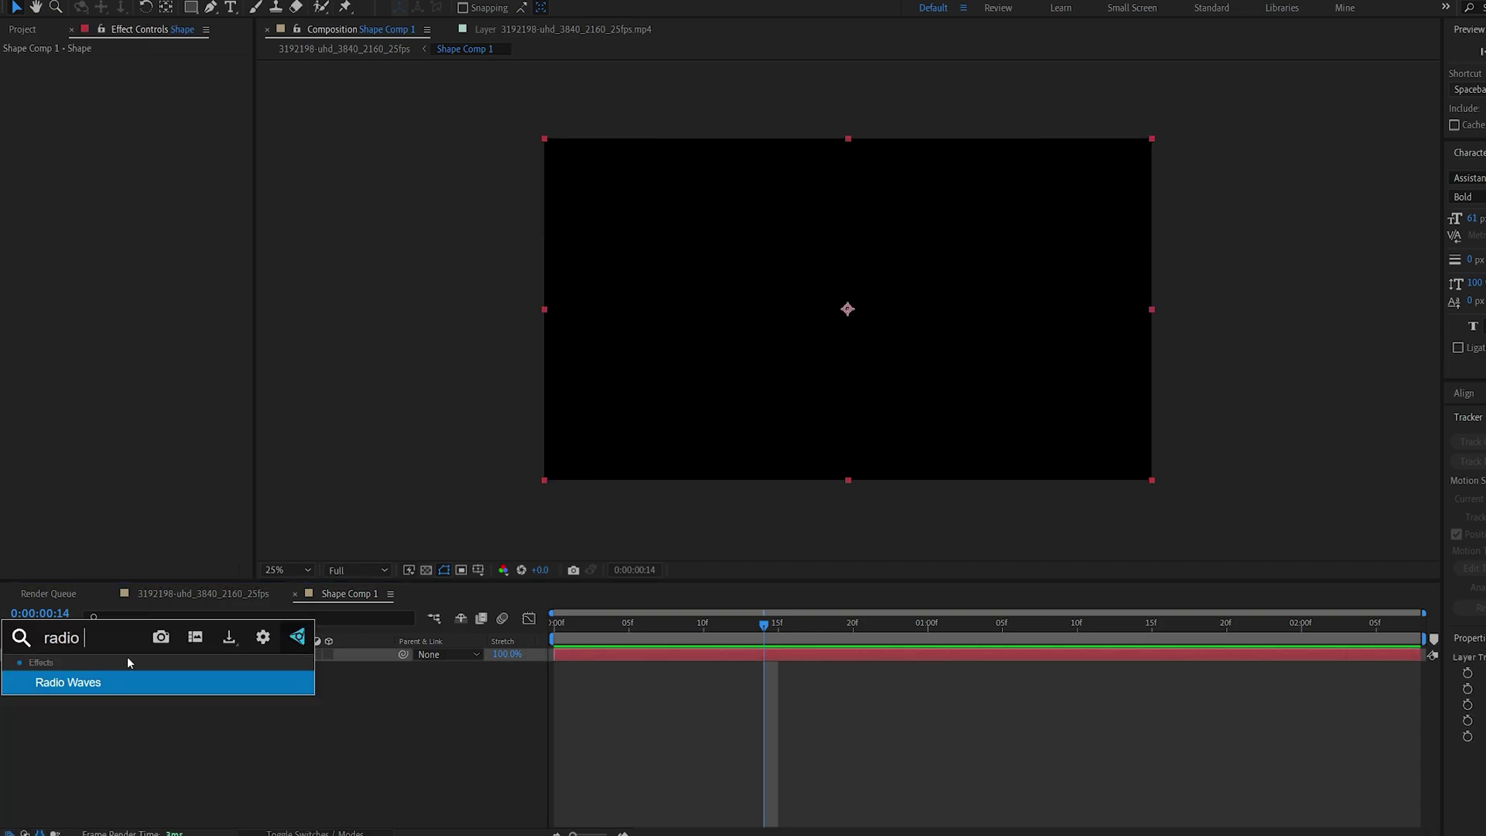
key(Return)
drag(554, 624, 554, 656)
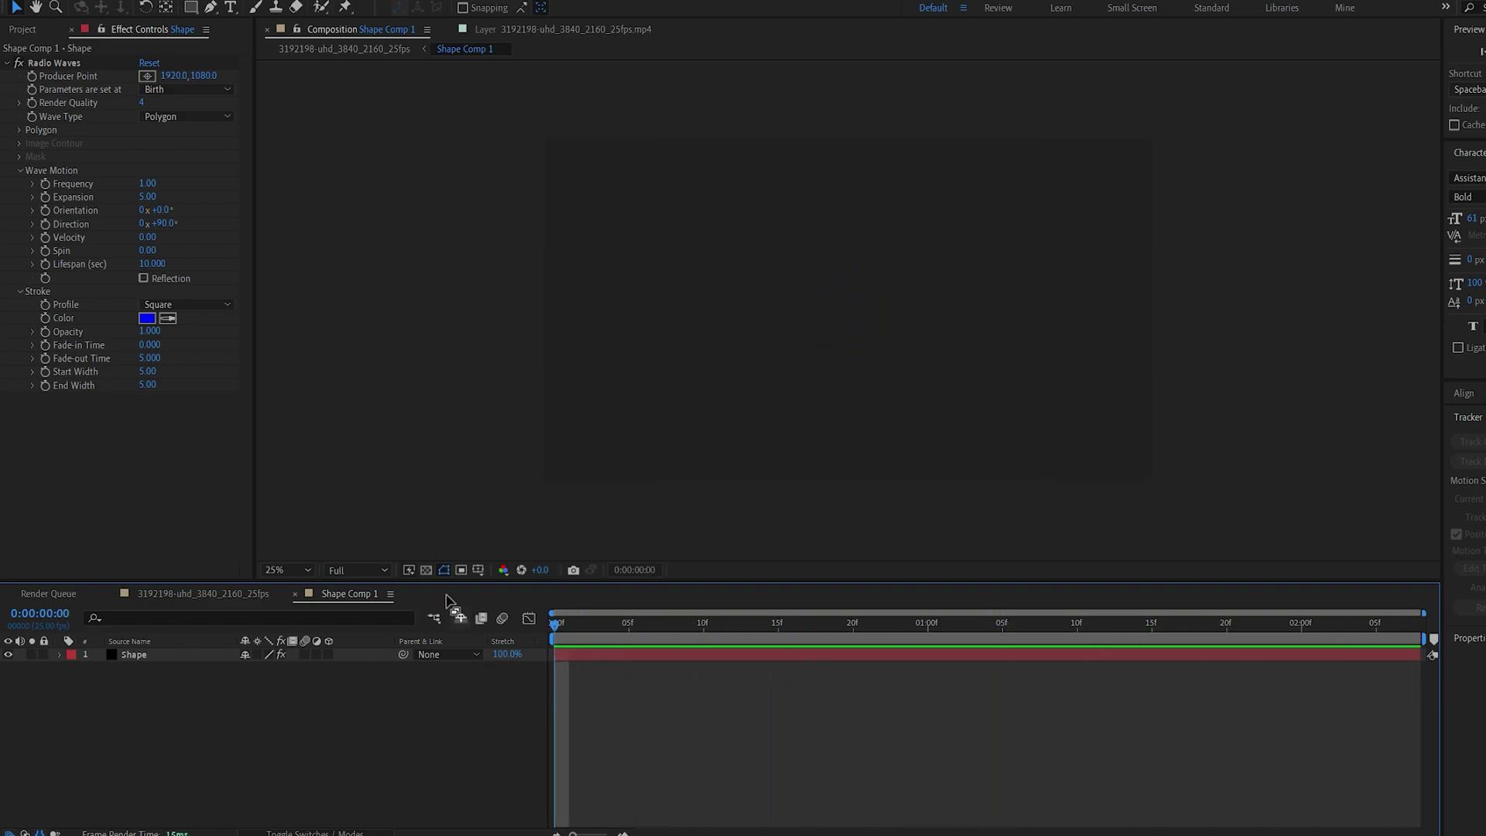
- Set Radio Waves Frequency to 6 and Expansion to 20
click(151, 188)
text(6)
key(Tab)
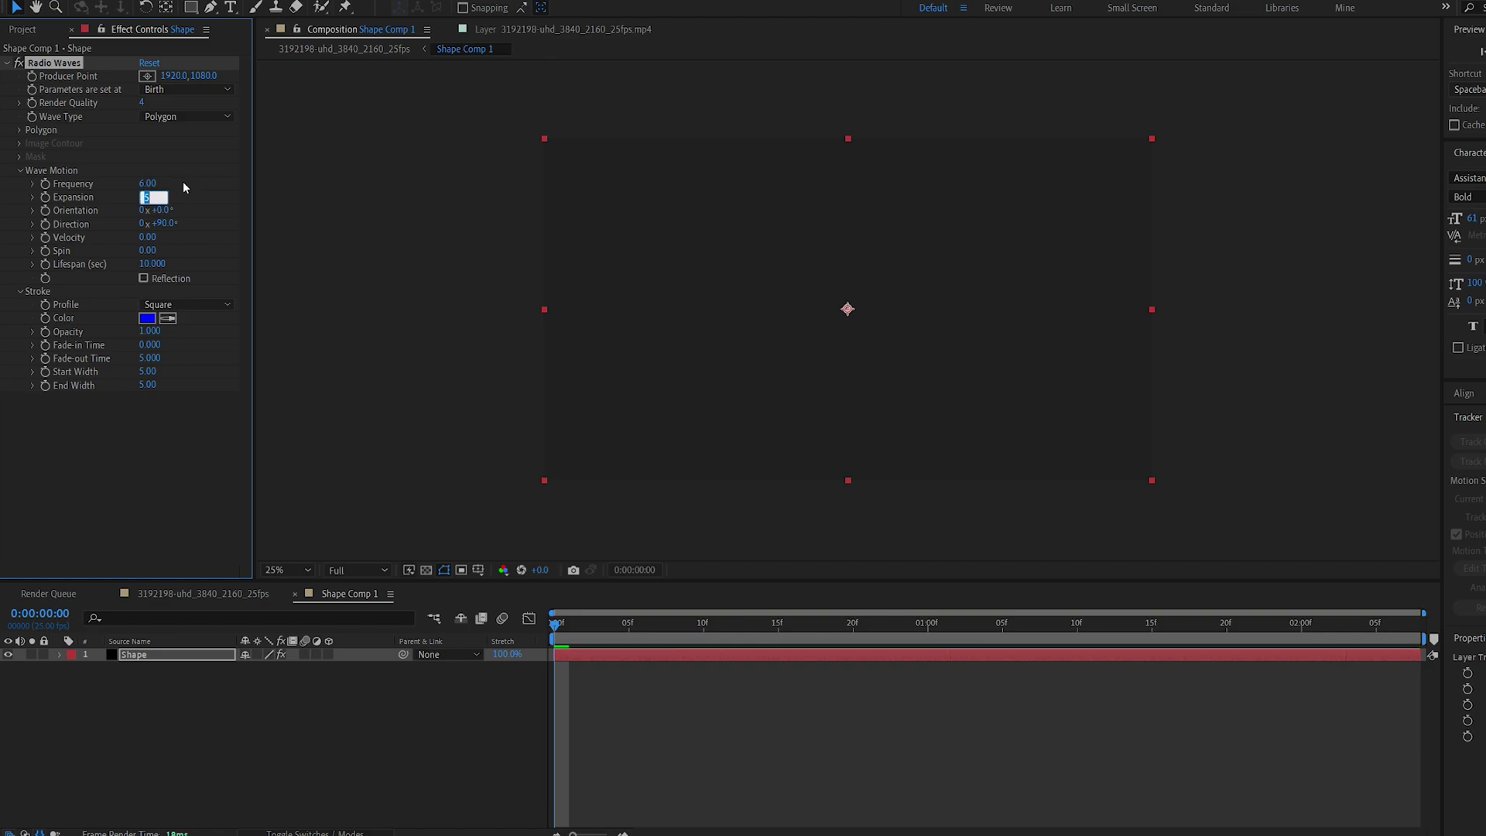
text(20)
key(Return)
drag(568, 623, 1003, 606)
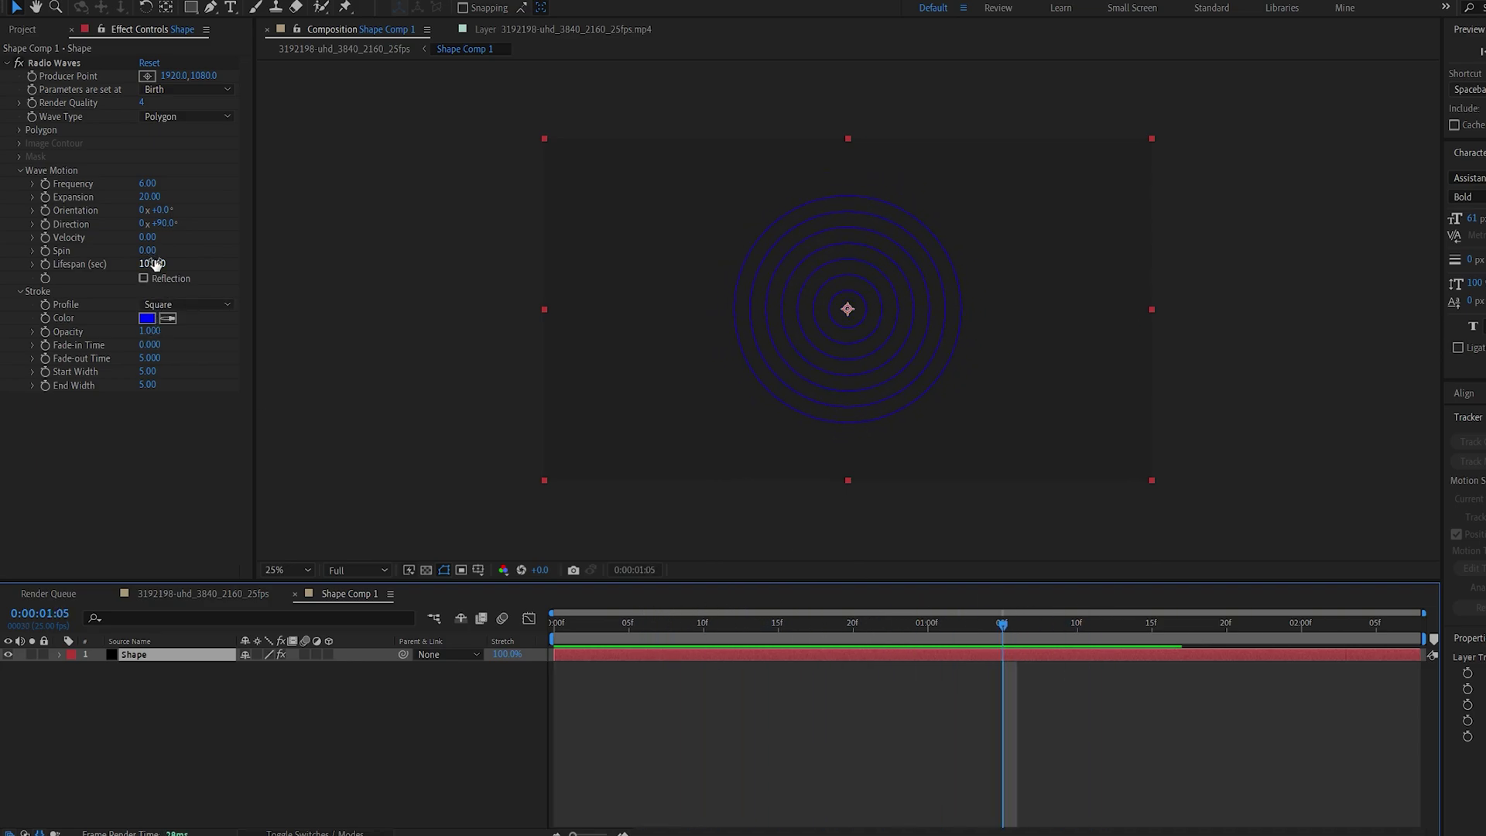
- Set Lifespan to 1 second and both Fade-in and Fade-out Time to 0.5
text(1)
key(Return)
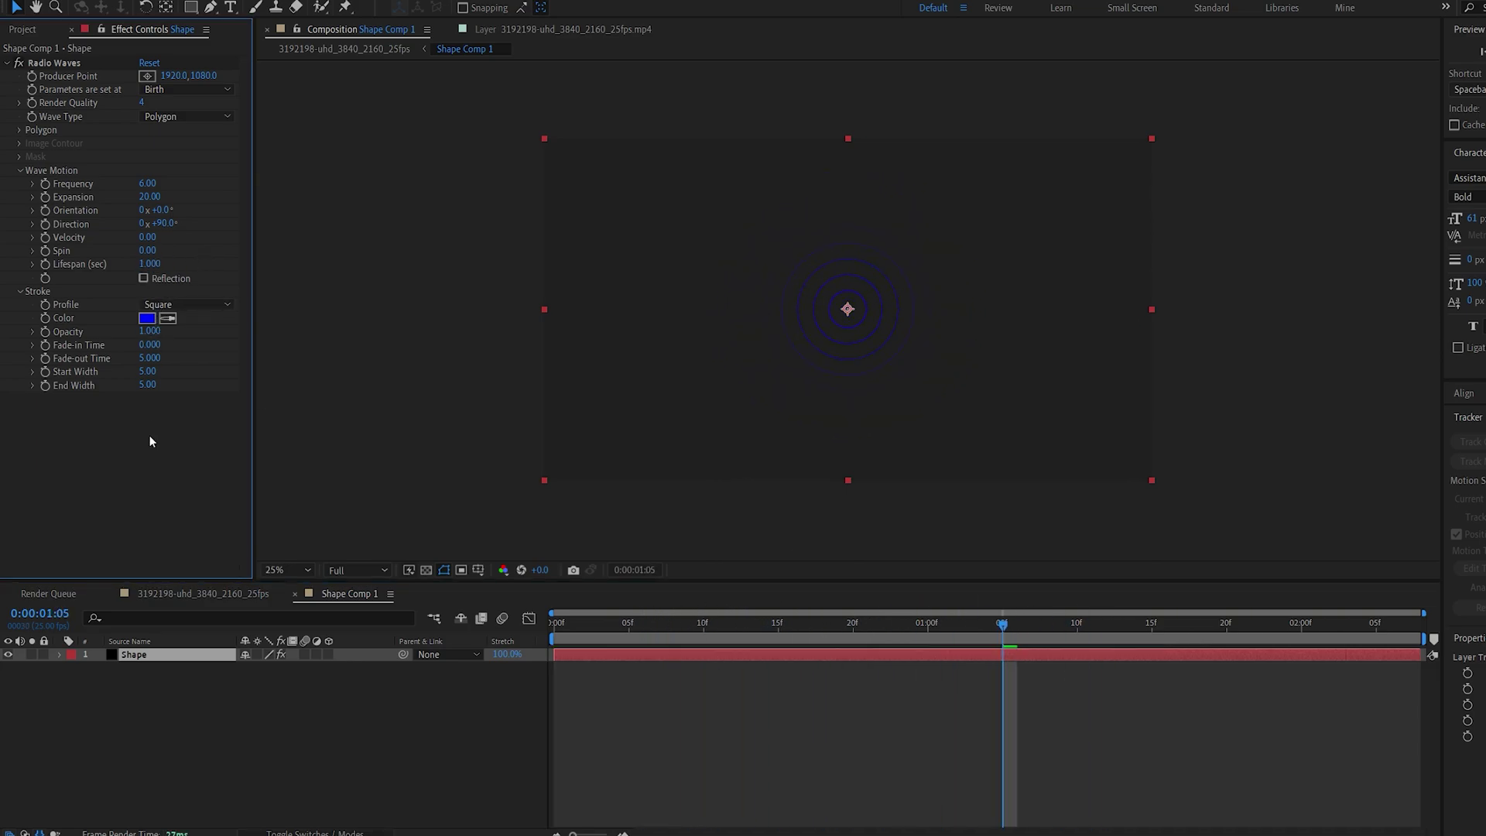
text(.5)
key(Return)
click(149, 359)
text(.5)
key(Return)
- Set the stroke Start Width and End Width both to 20
click(147, 372)
text(20)
key(Return)
click(149, 385)
text(20)
key(Return)
mouse_move(999, 635)
mouse_down()
mouse_move(788, 611)
mouse_move(988, 621)
mouse_up()
- Change the Radio Waves Frequency to 5
click(147, 183)
text(5)
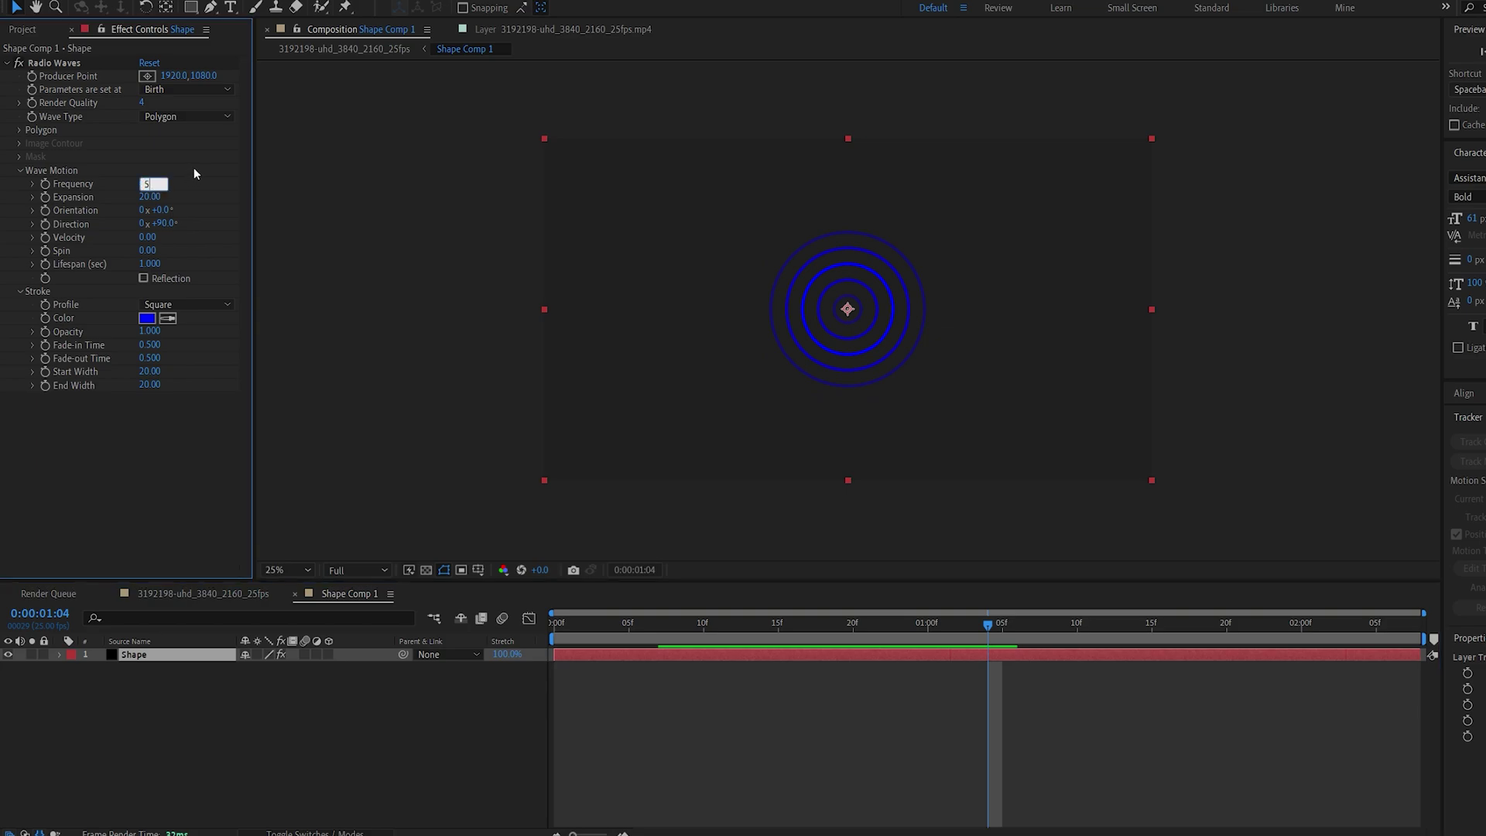
key(Return)
drag(732, 616, 557, 647)
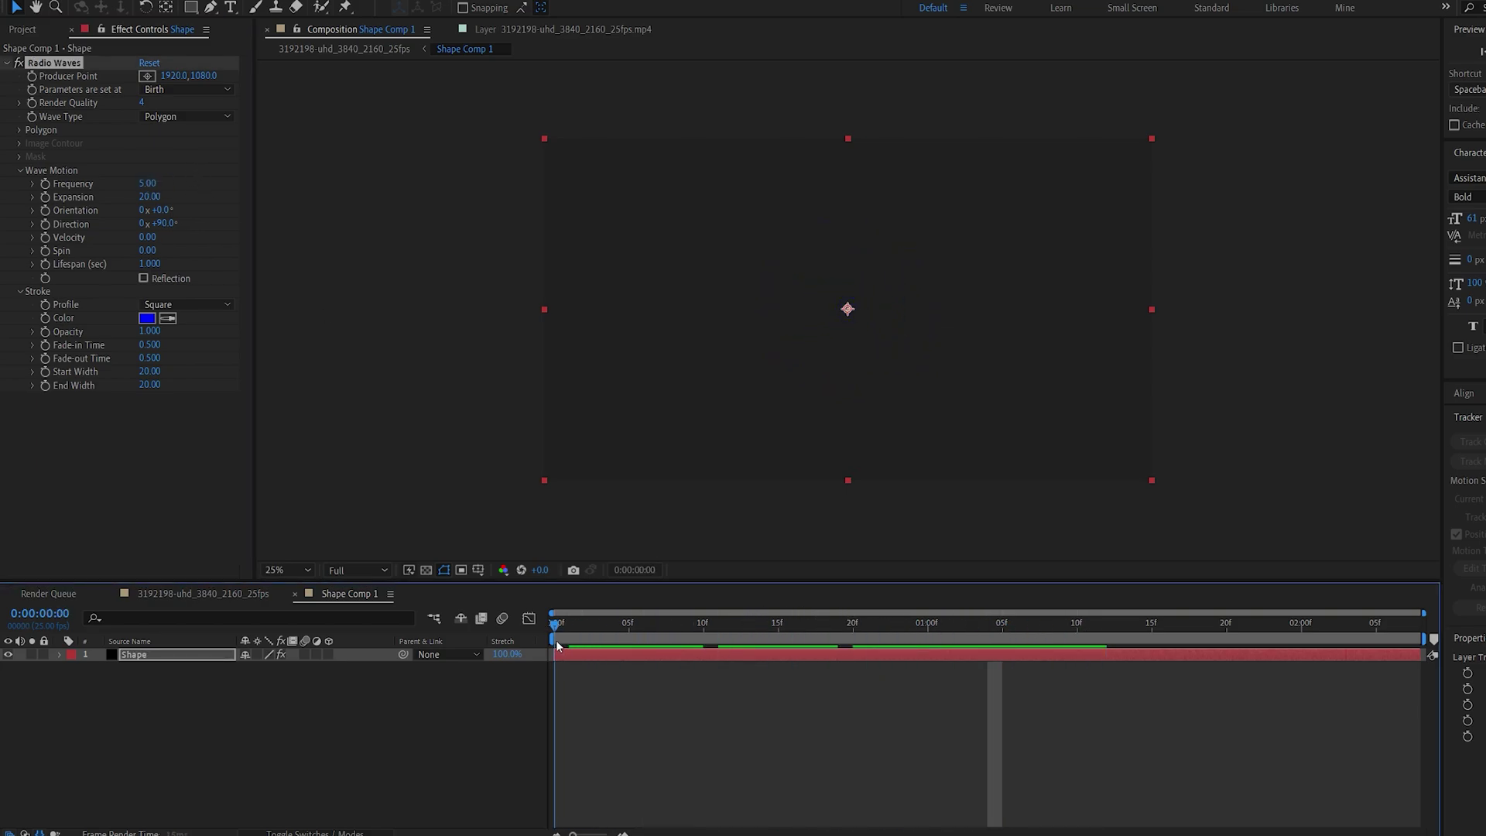
- Keyframe Radio Waves Frequency down to 0 so only a few rings spread outward
click(46, 188)
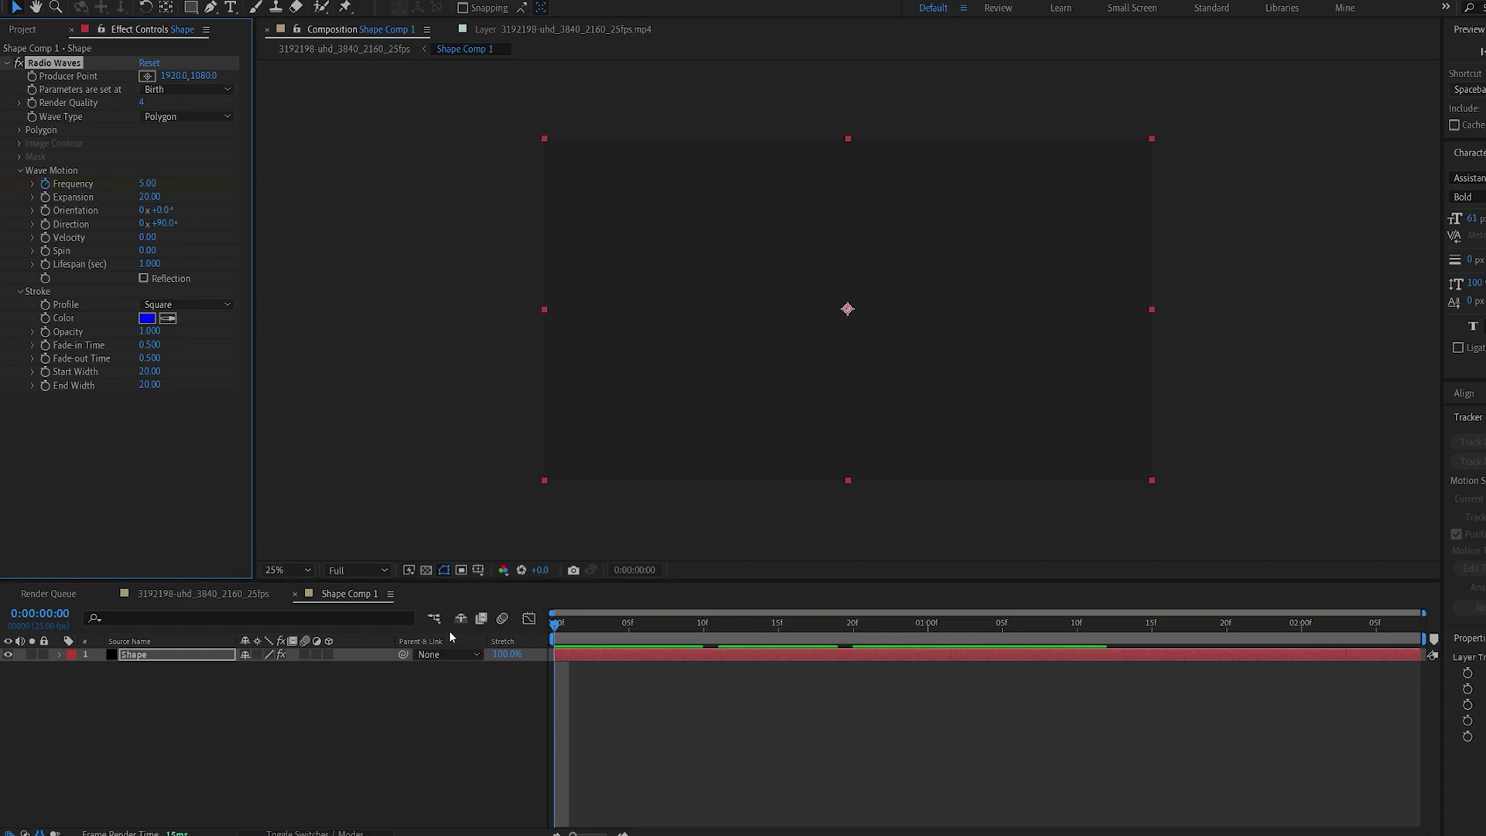
drag(802, 643, 933, 639)
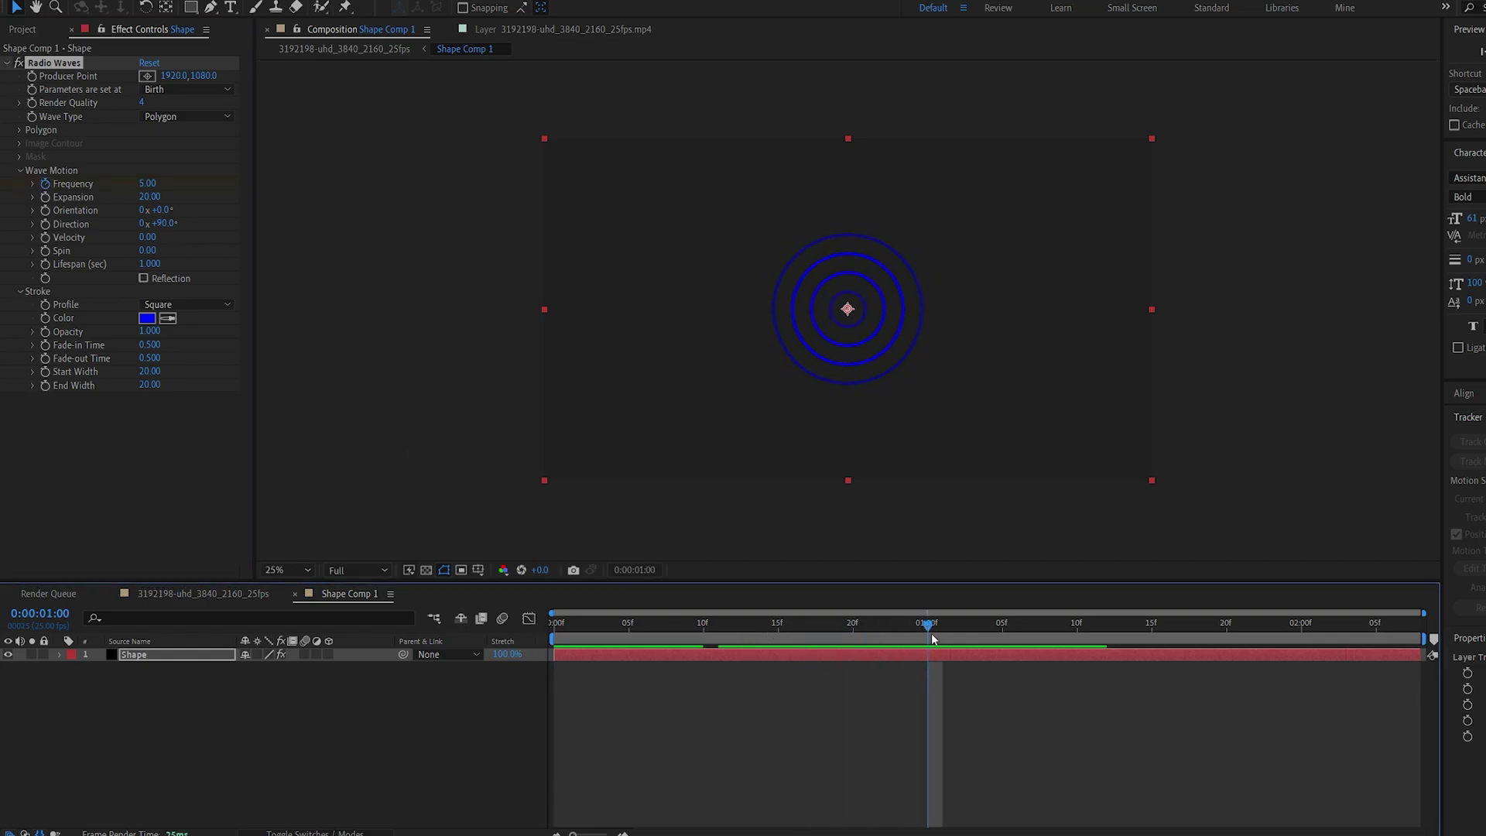
click(147, 184)
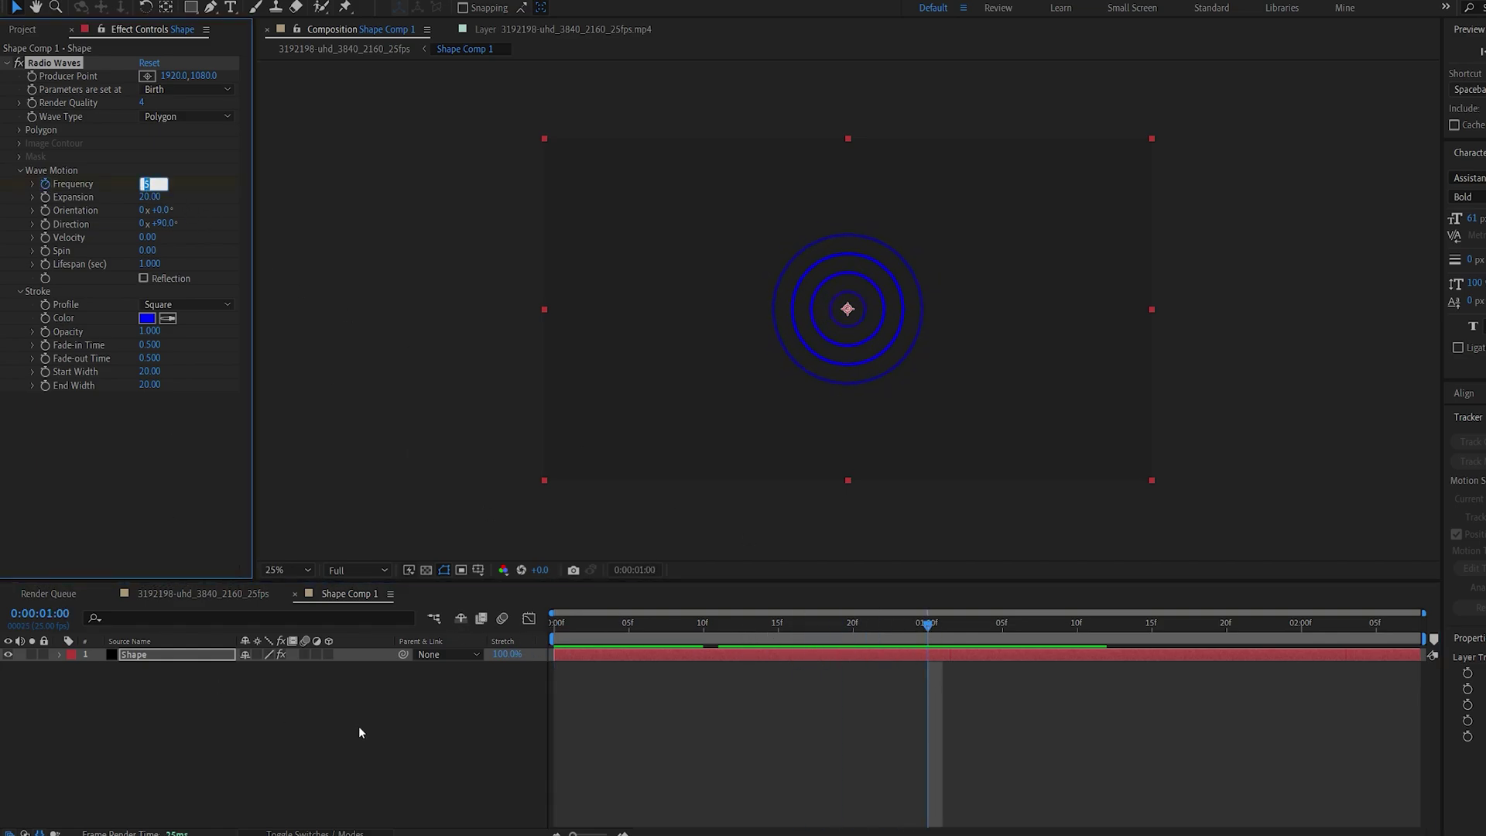
text(0)
click(360, 727)
click(580, 623)
drag(583, 622, 513, 645)
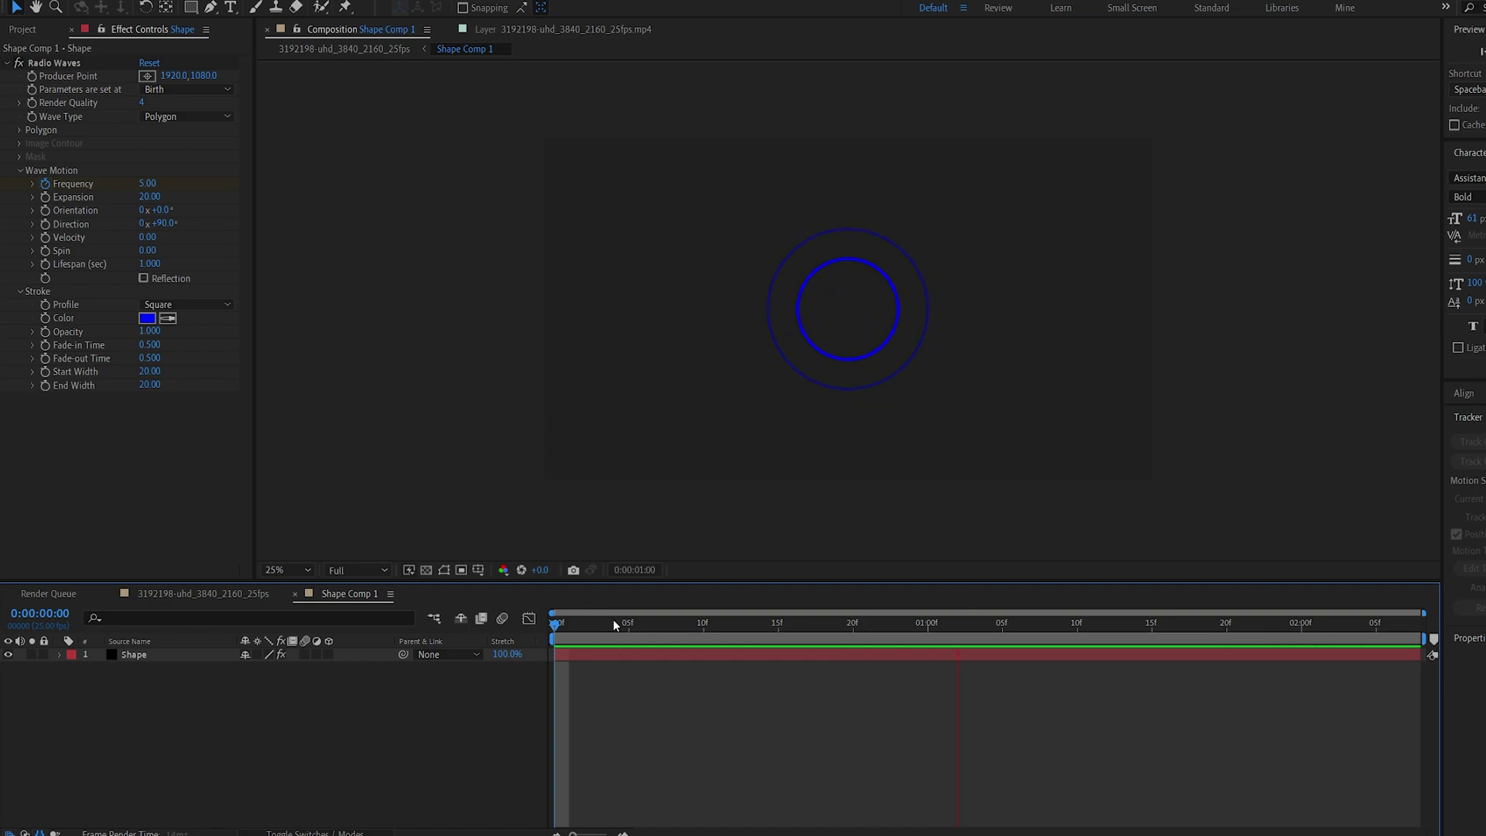
drag(778, 624, 877, 645)
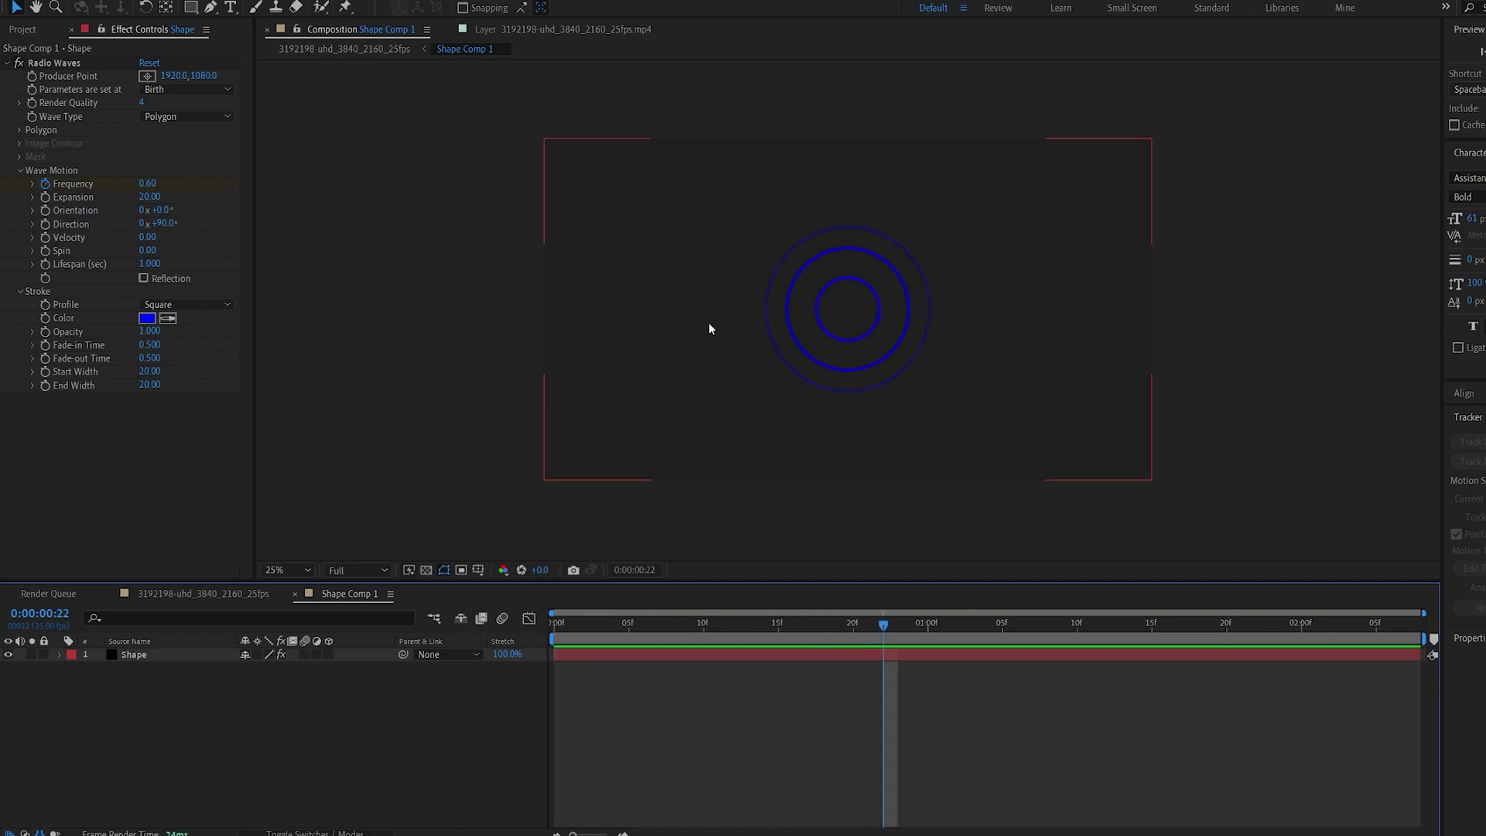
- Raise the Radio Waves polygon Sides to 64 for round rings
click(20, 131)
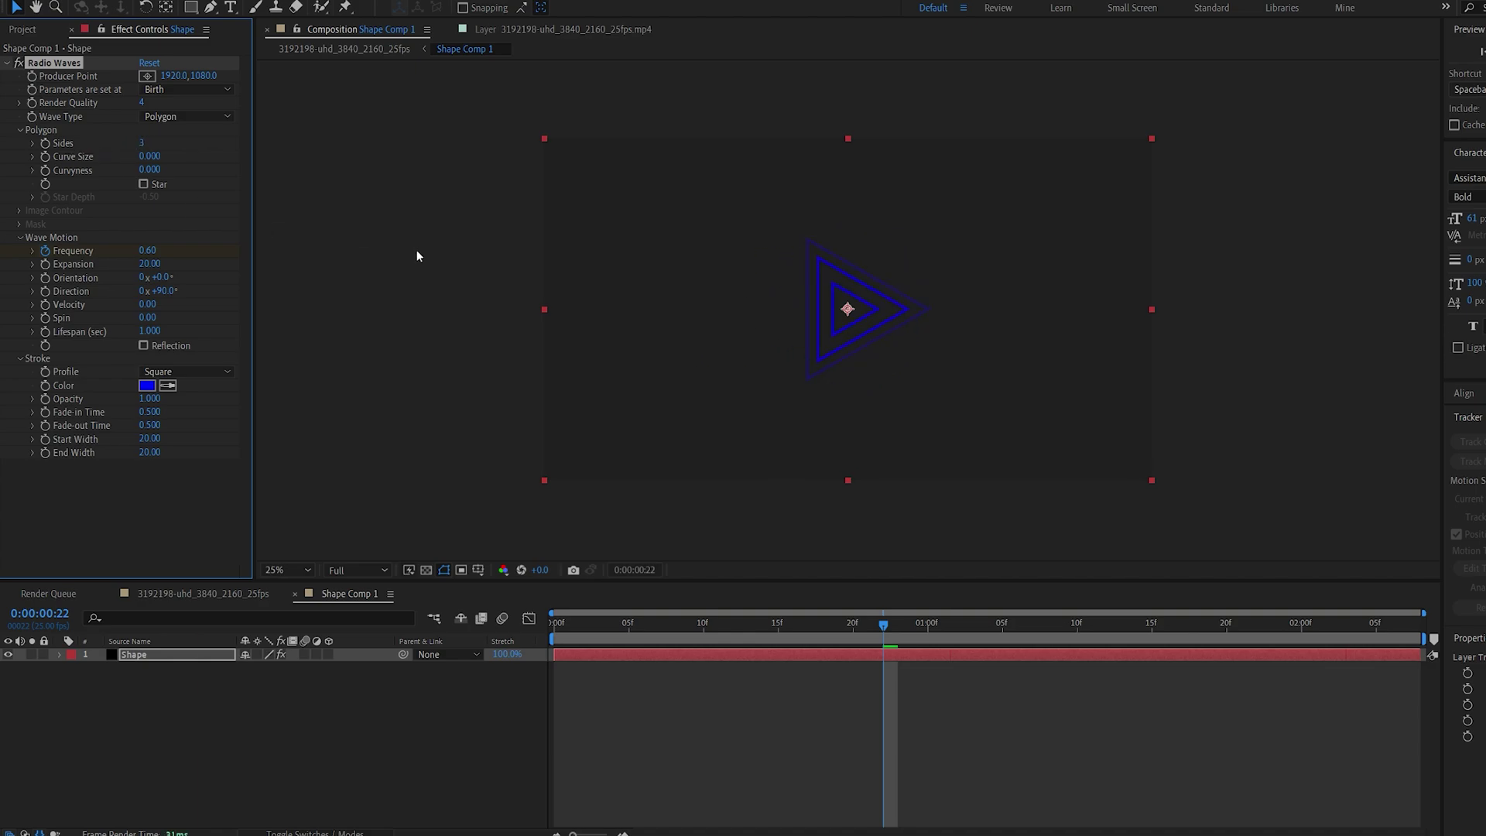
drag(144, 147, 136, 209)
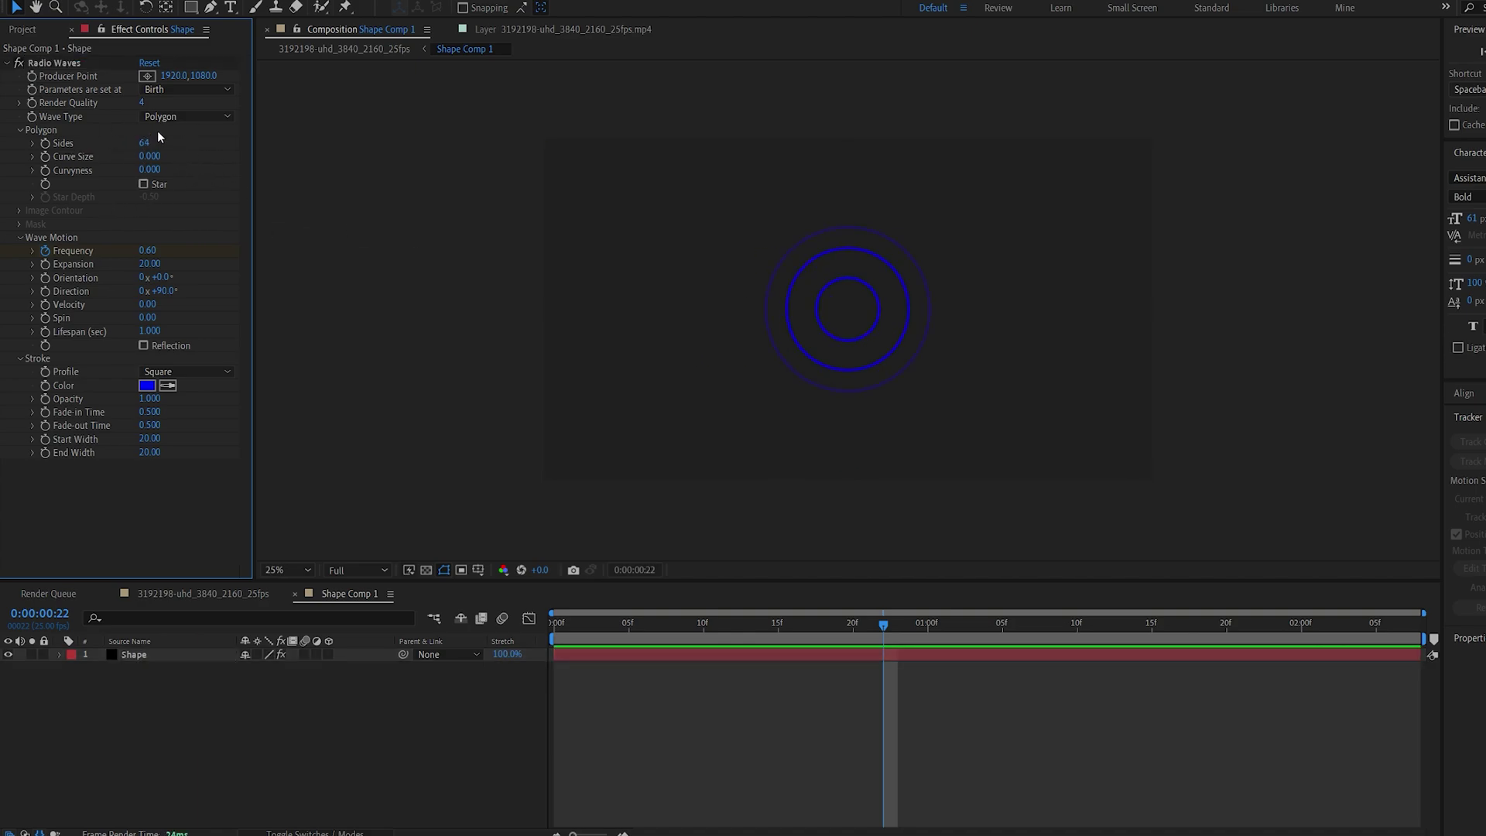
click(19, 131)
- Colour the ring stroke cyan and set its Start Width to 50
click(147, 318)
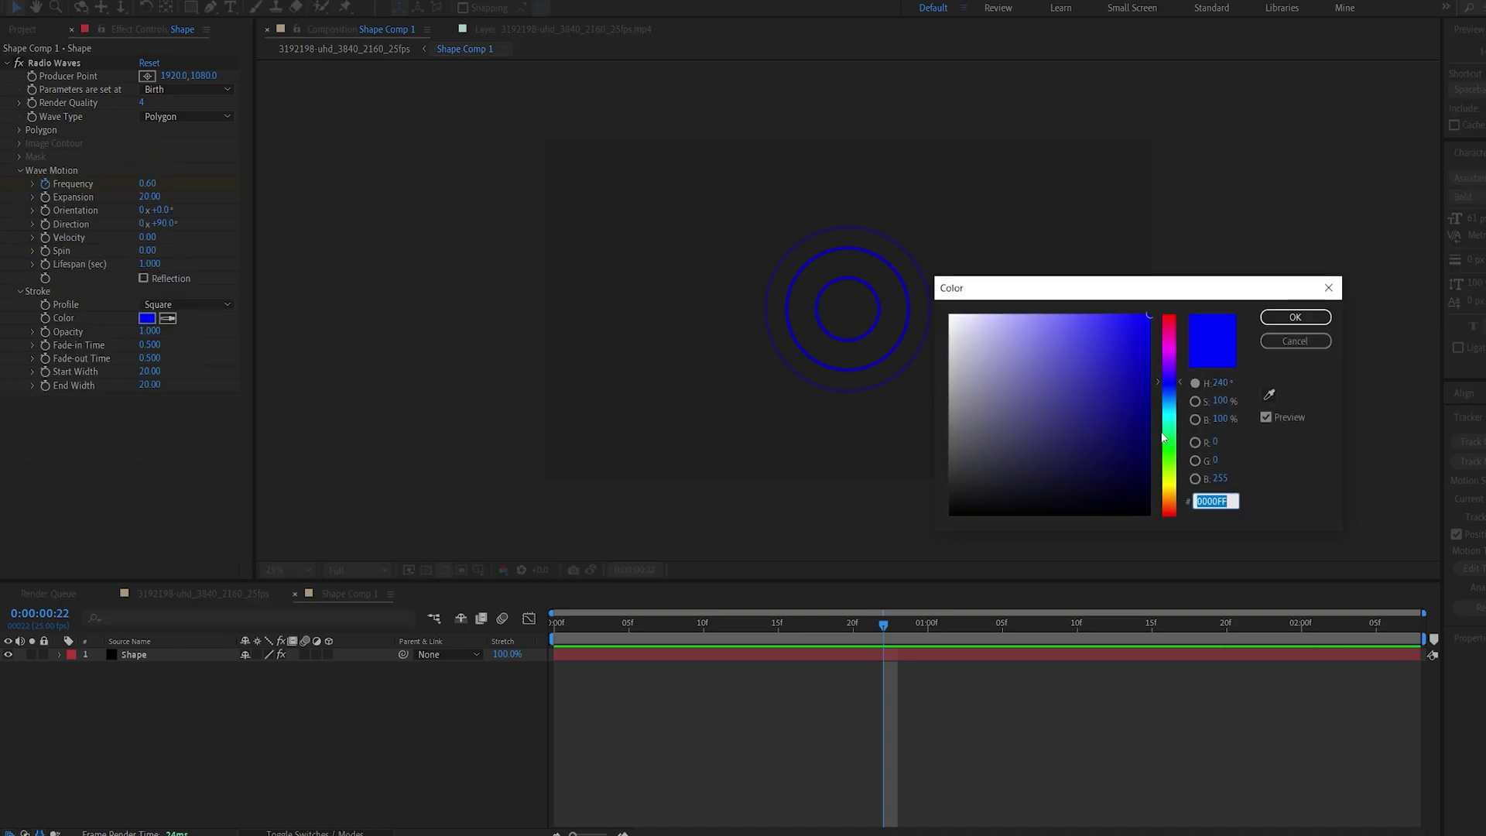
text(30DFE5)
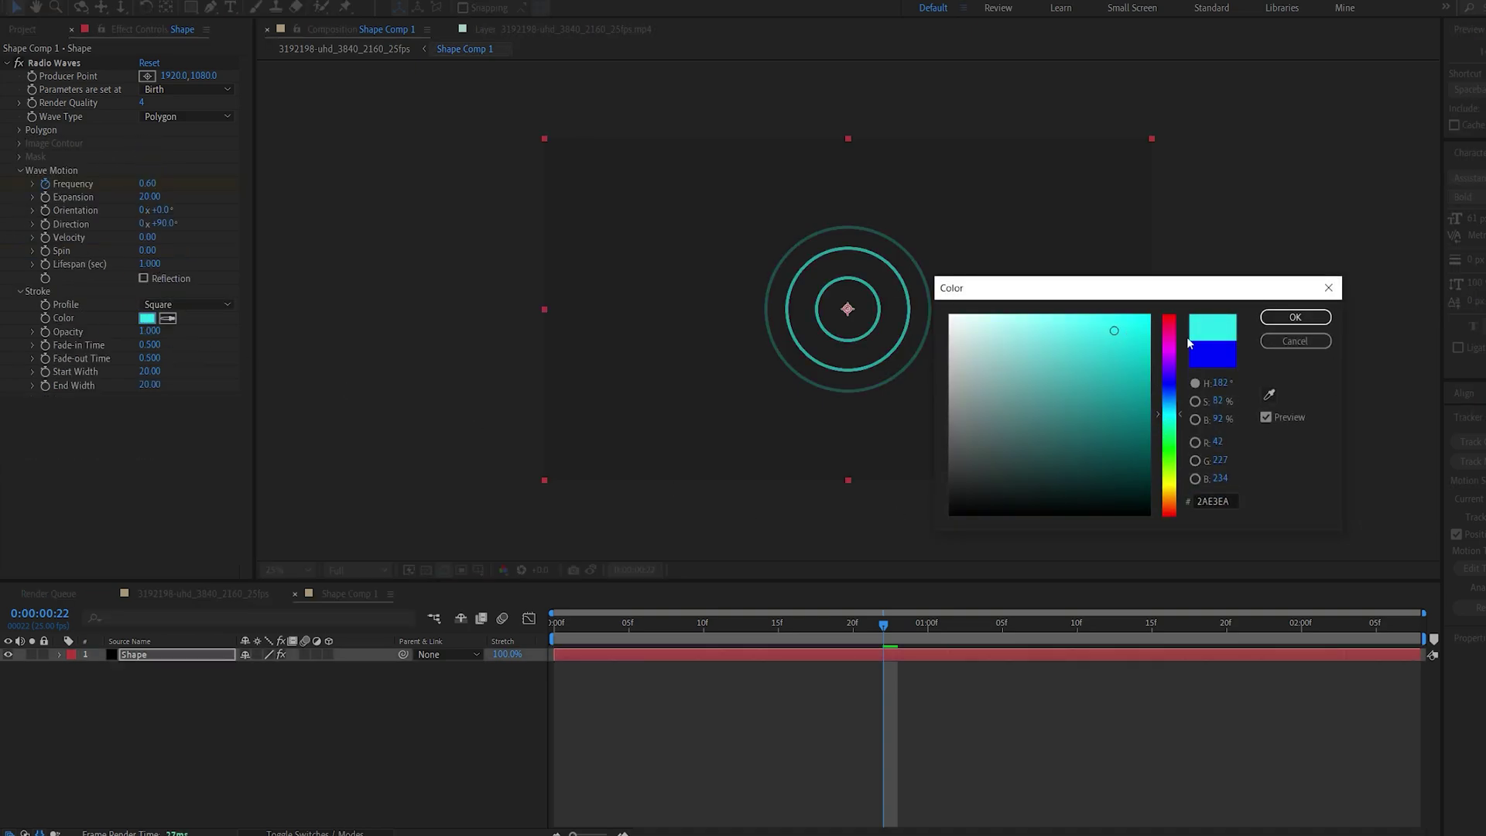
key(Return)
click(150, 372)
text(50)
click(206, 435)
drag(884, 624, 1198, 634)
click(155, 657)
- Pre-compose the Shape layer into Shape Comp 2 and add a new solid named Grad
key(ctrl+shift+c)
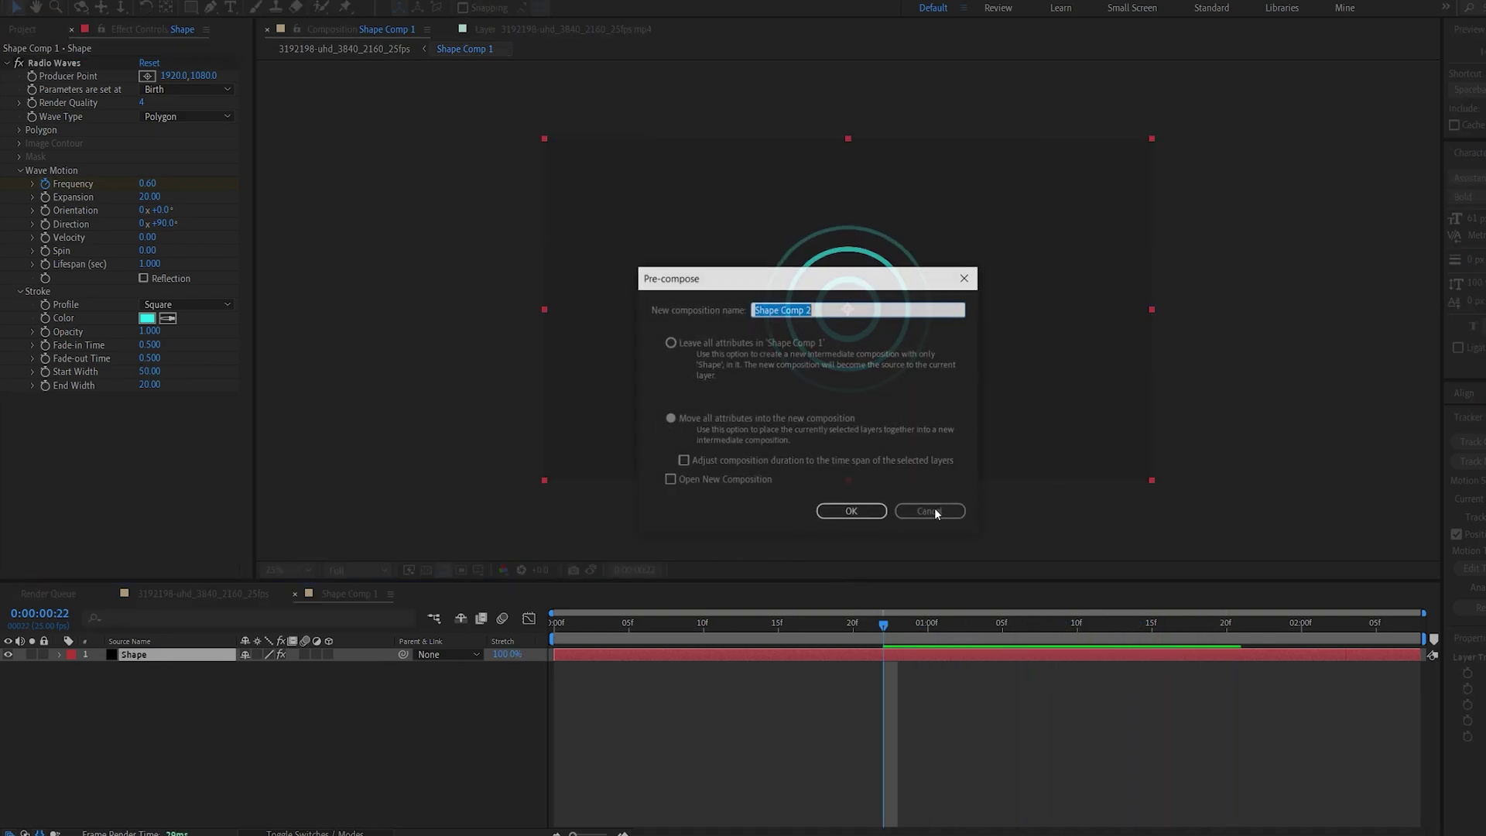
click(851, 513)
right_click(457, 704)
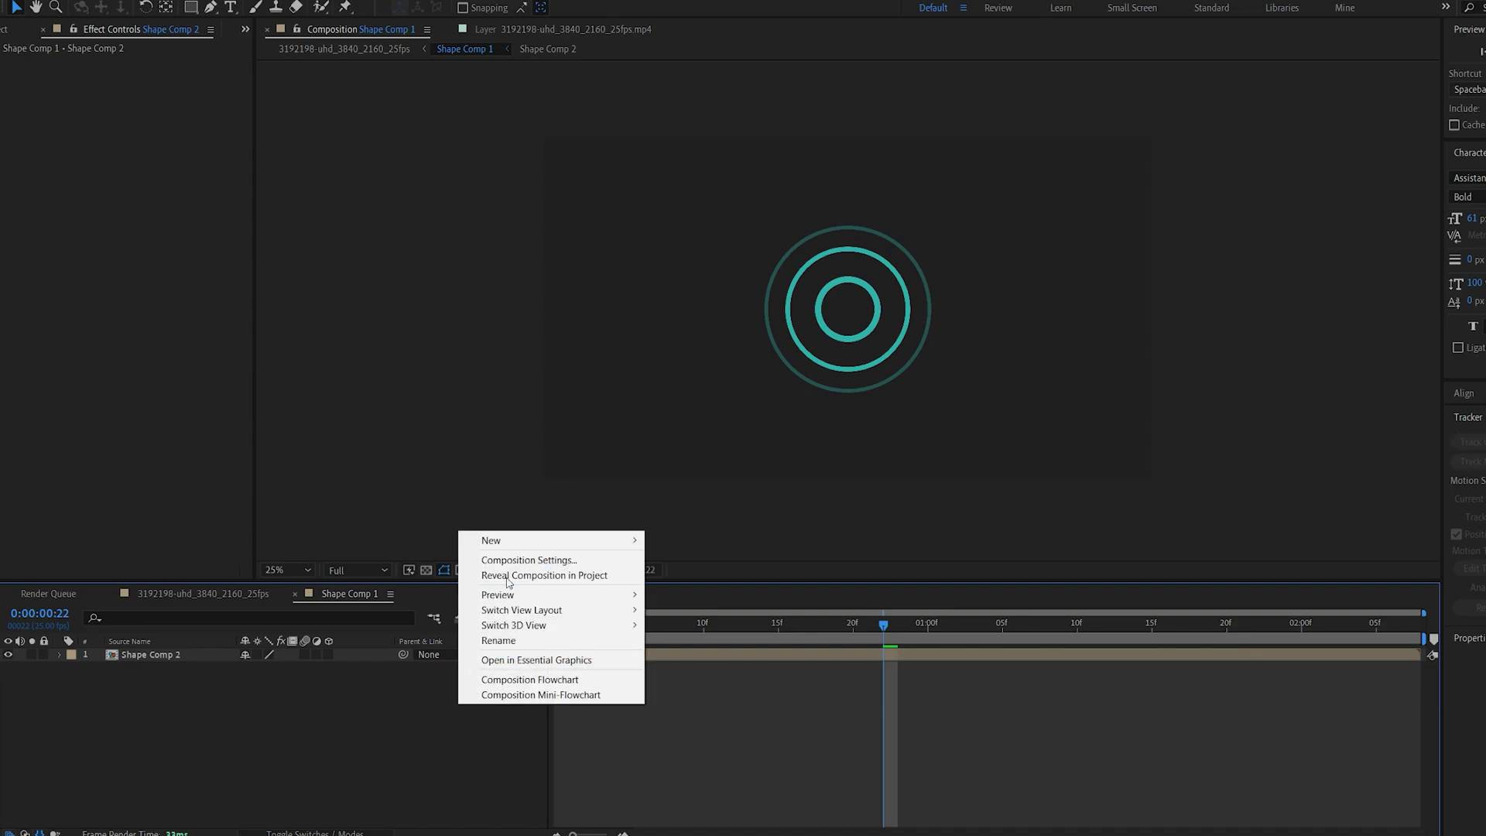
mouse_move(500, 537)
click(681, 571)
text(Grad)
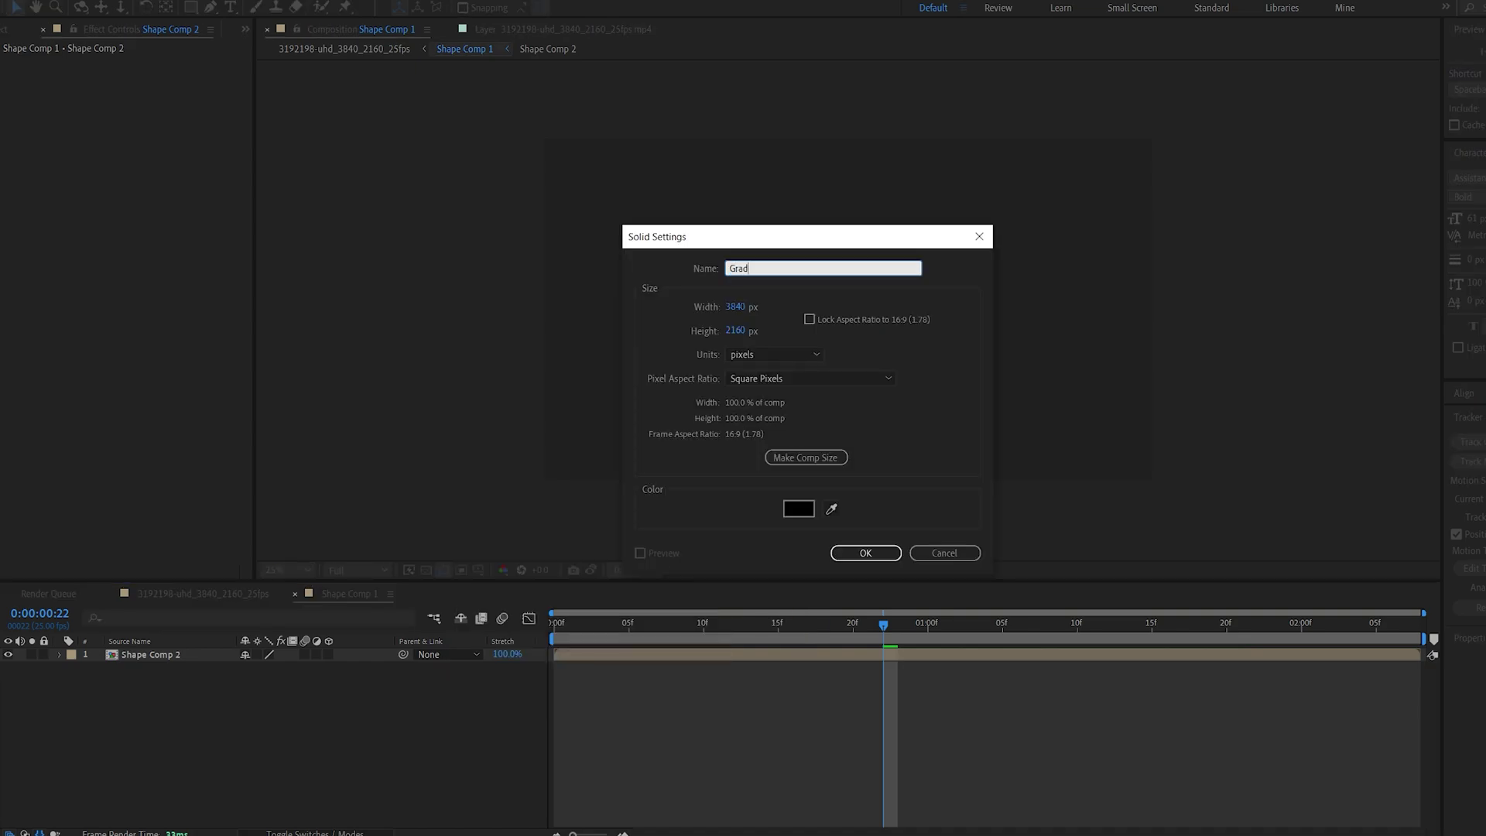
key(Return)
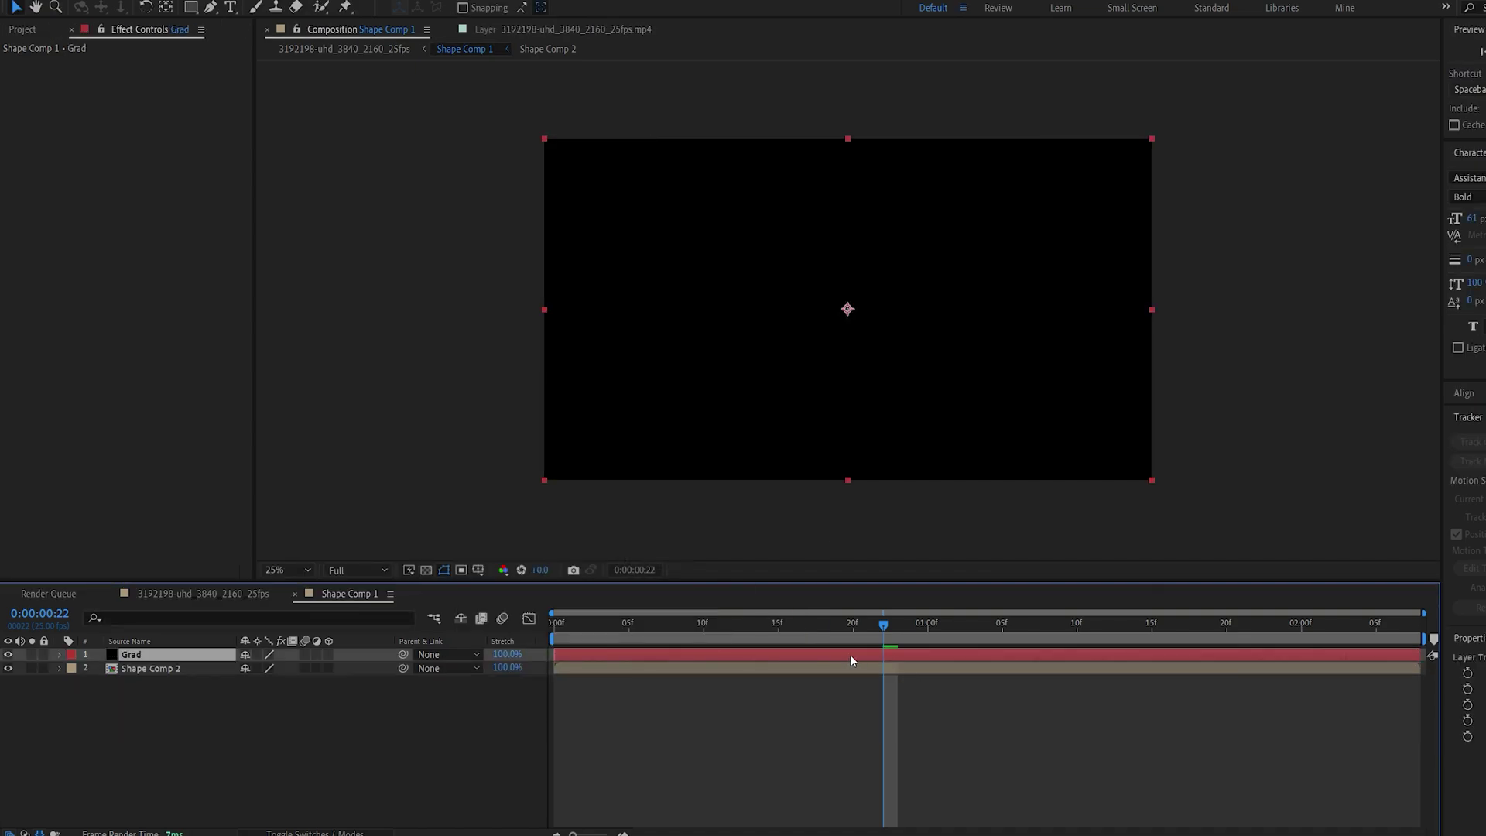
right_click(850, 654)
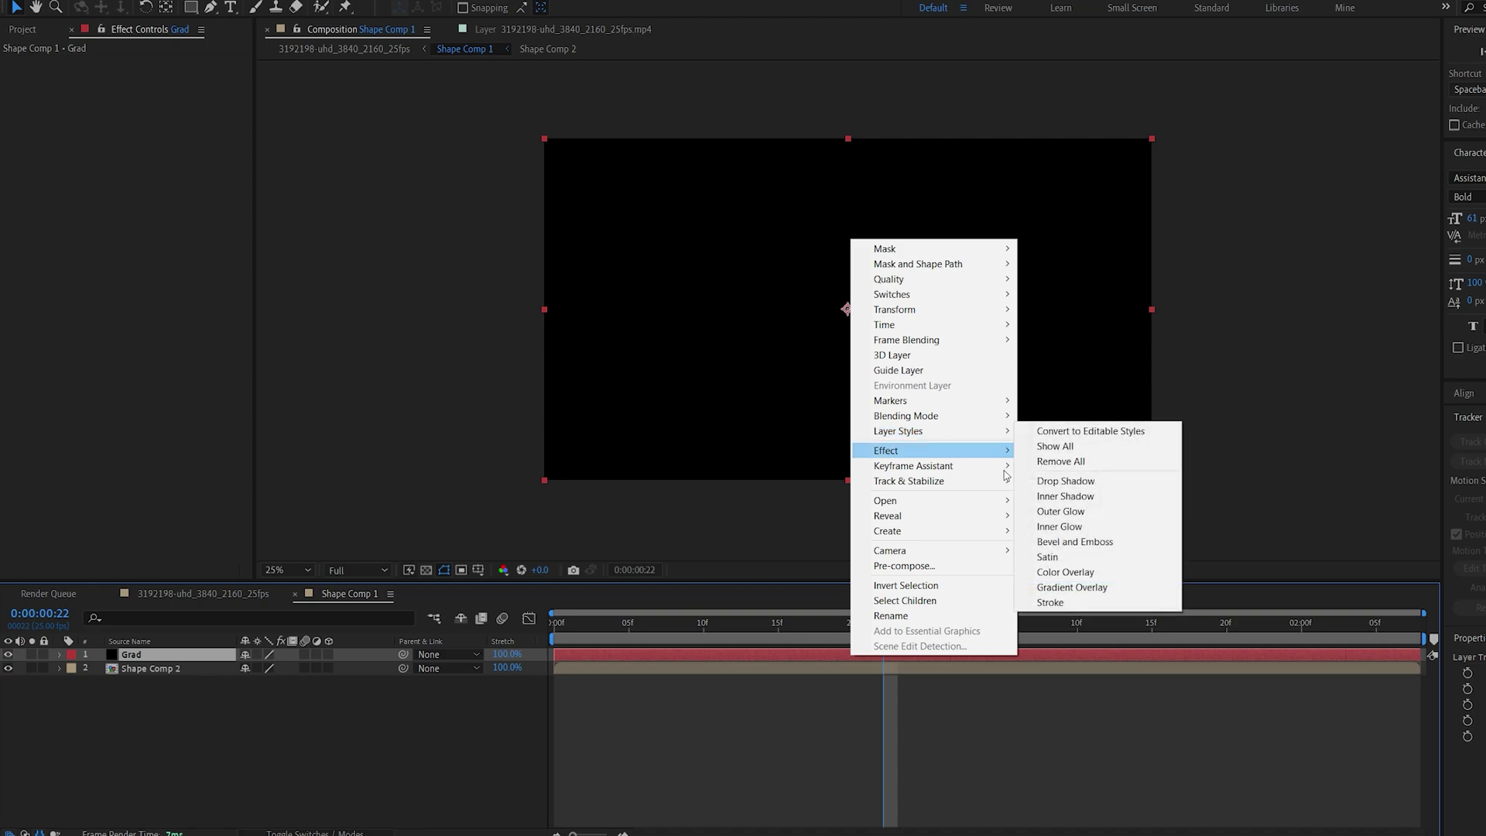
- Add a Gradient Overlay to Grad, trying Reflected, then setting its Style to Angle
click(1113, 590)
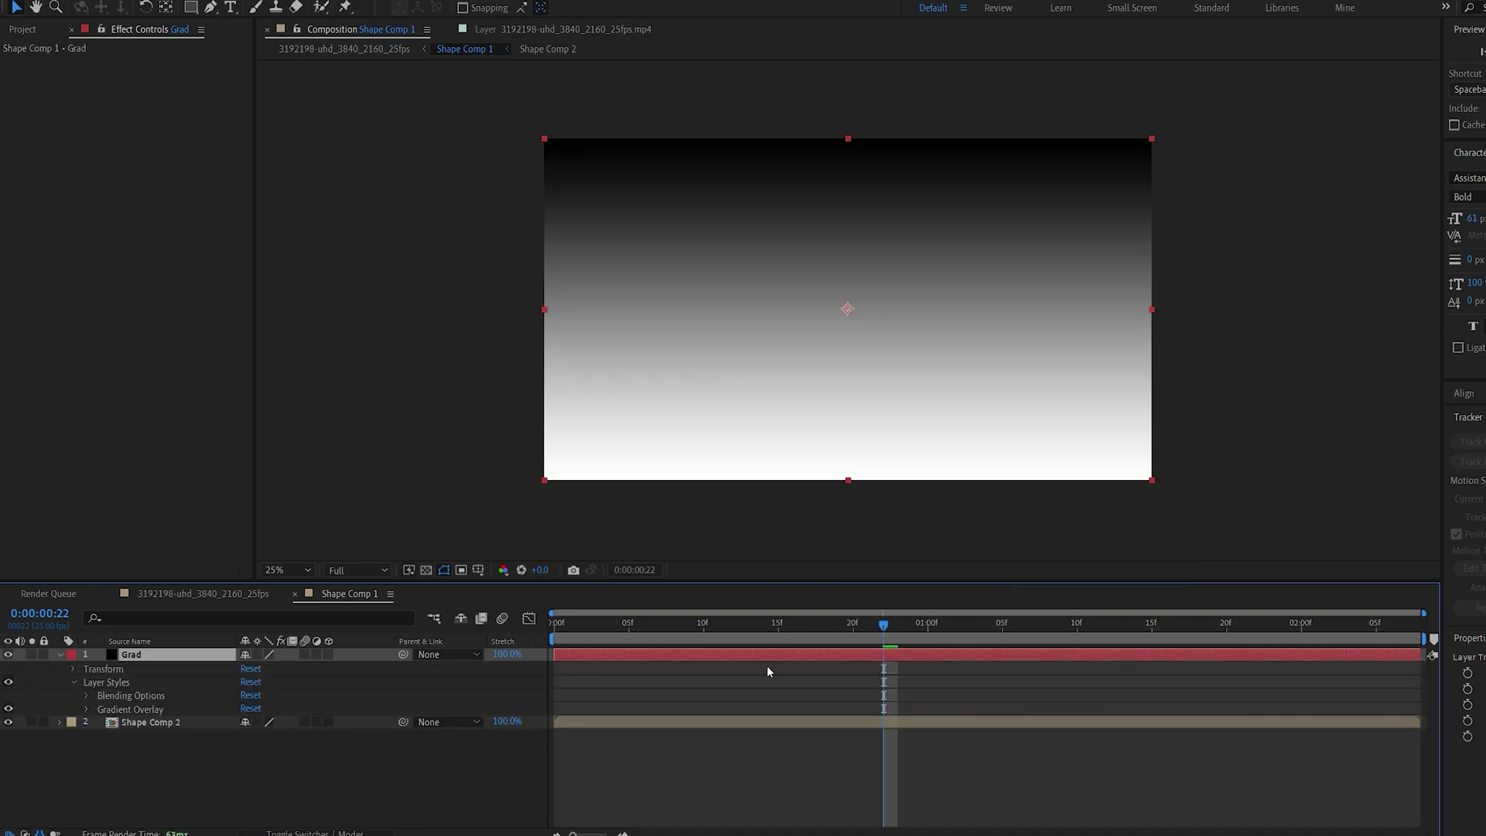
click(87, 709)
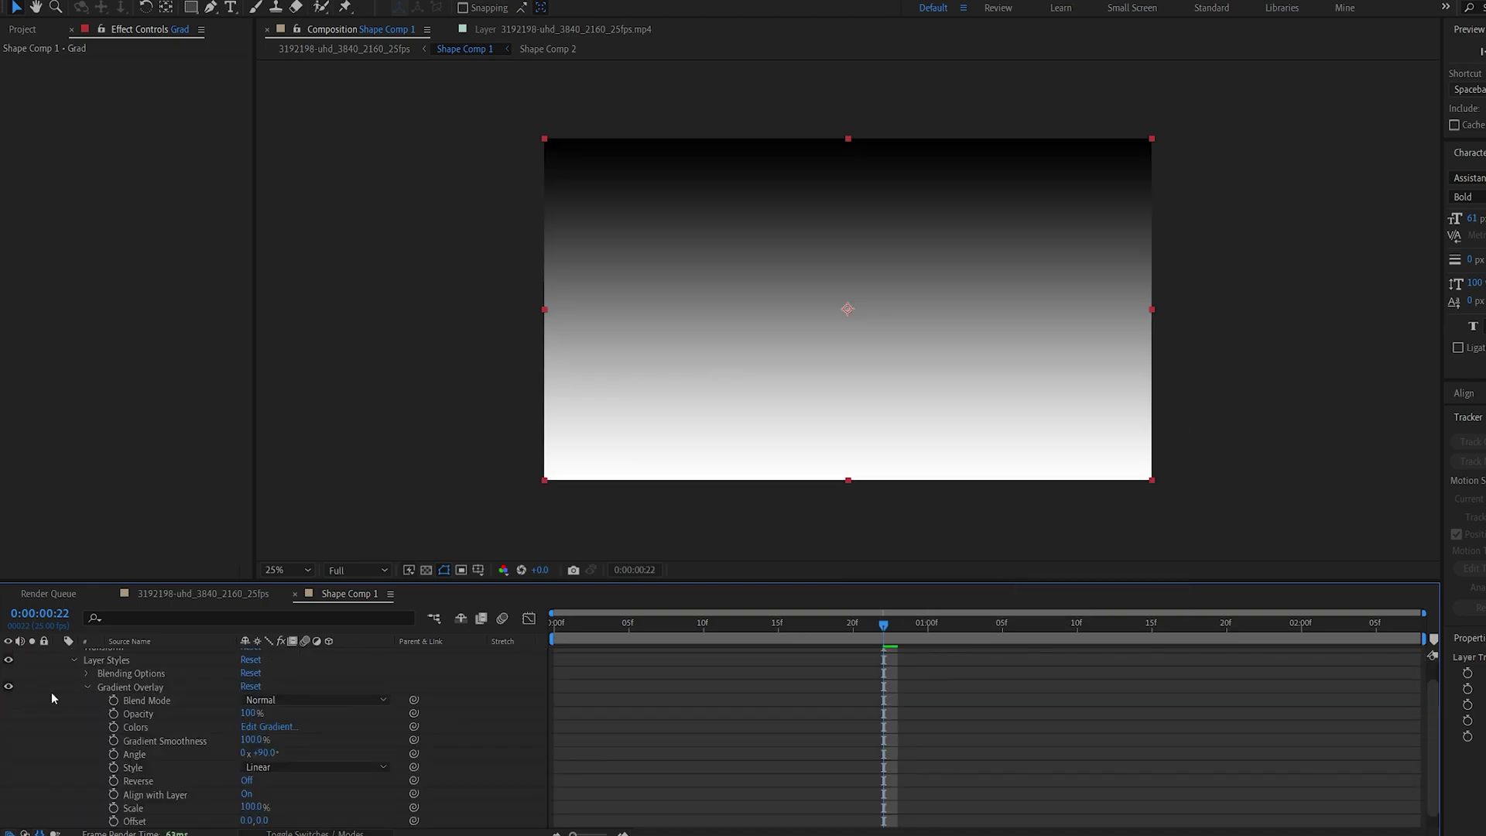
scroll(105, 712, down, 2)
click(305, 754)
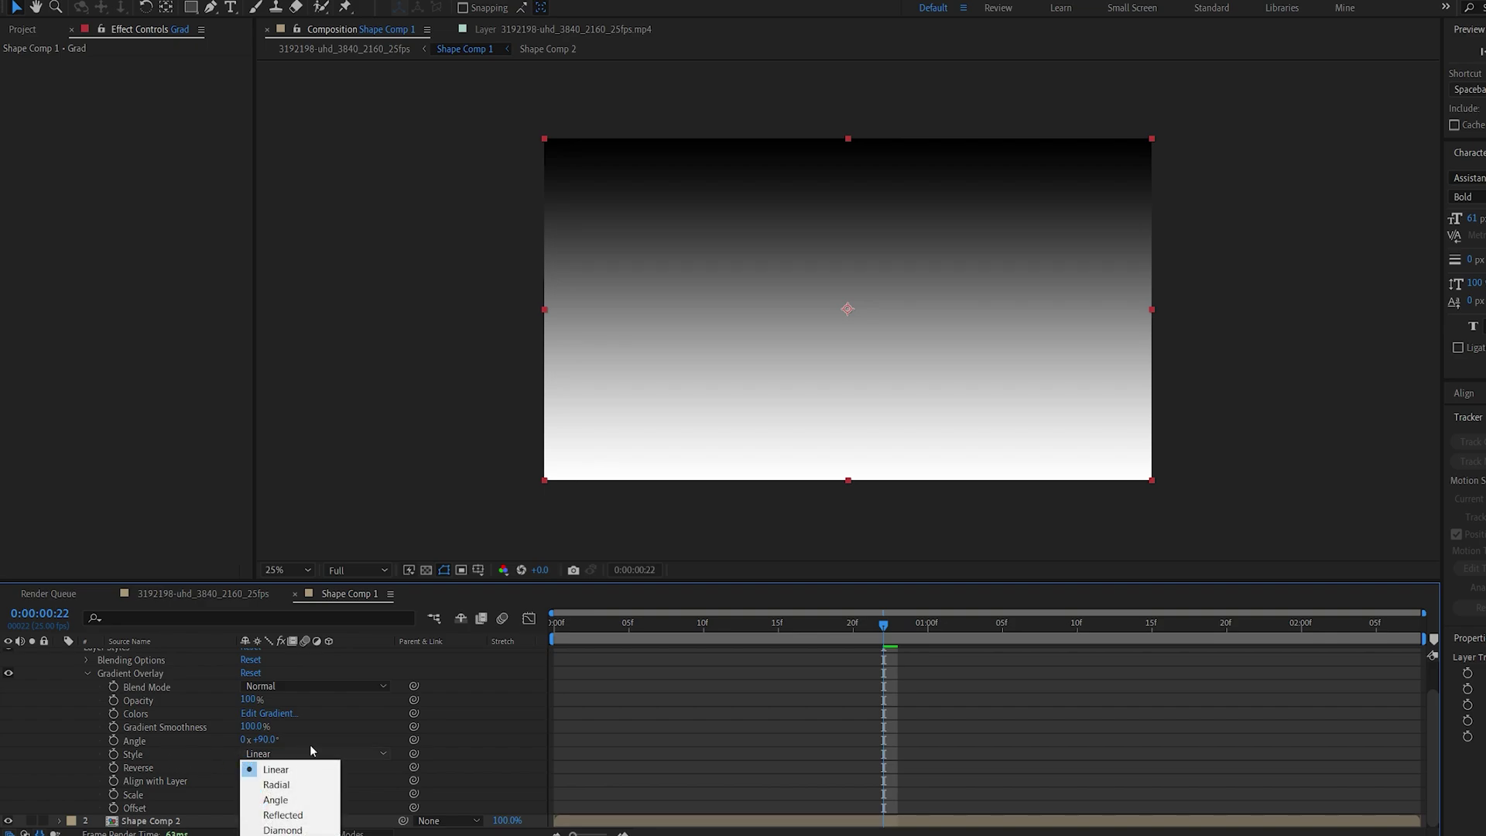
click(285, 811)
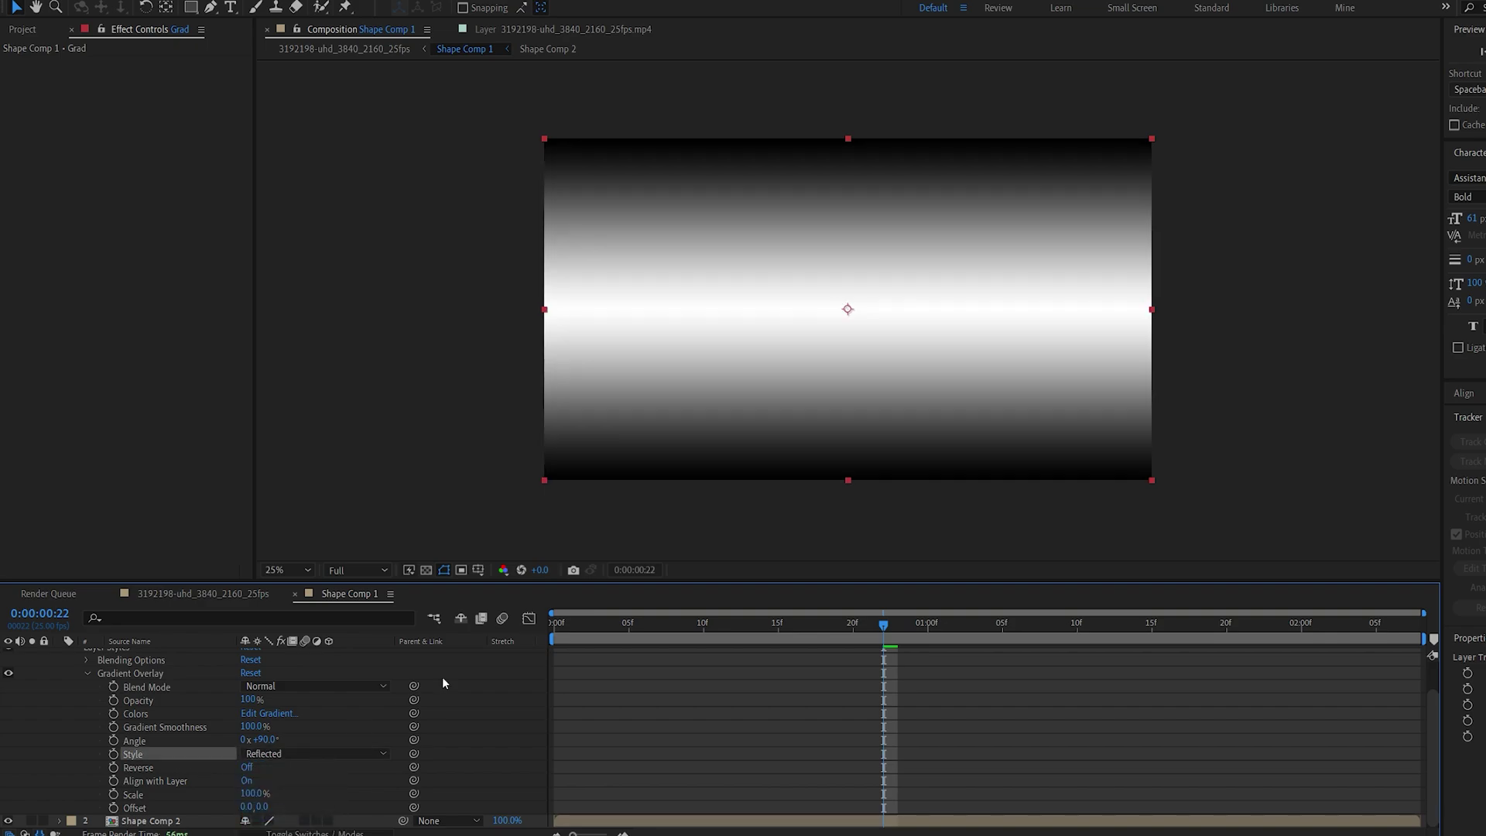
click(325, 763)
click(298, 803)
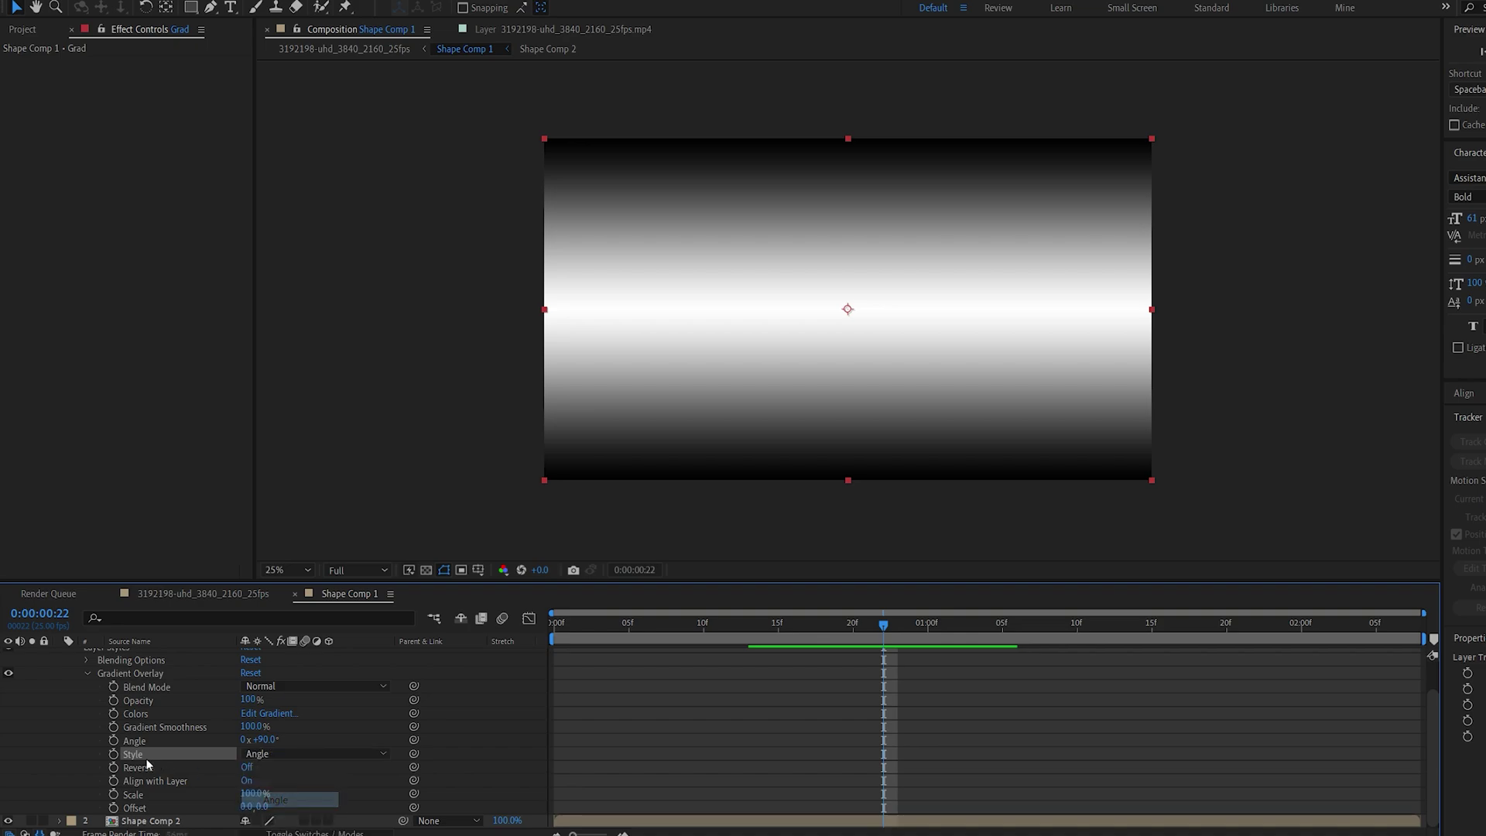
scroll(62, 709, up, 2)
- Pre-compose Grad into Grad Comp 1, hide it, and select Shape Comp 2
click(127, 657)
key(ctrl+shift+c)
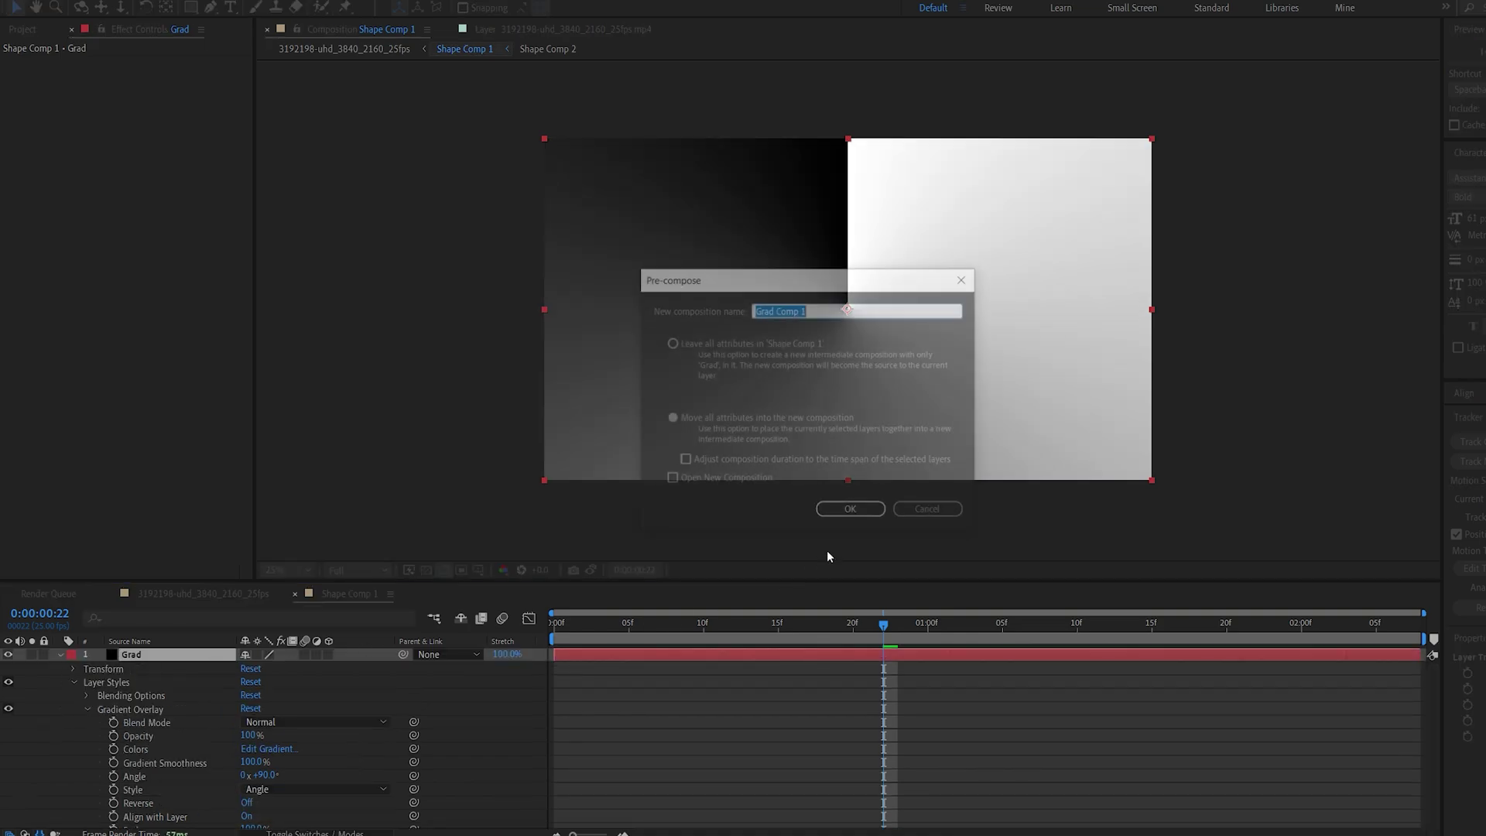
key(Return)
click(9, 655)
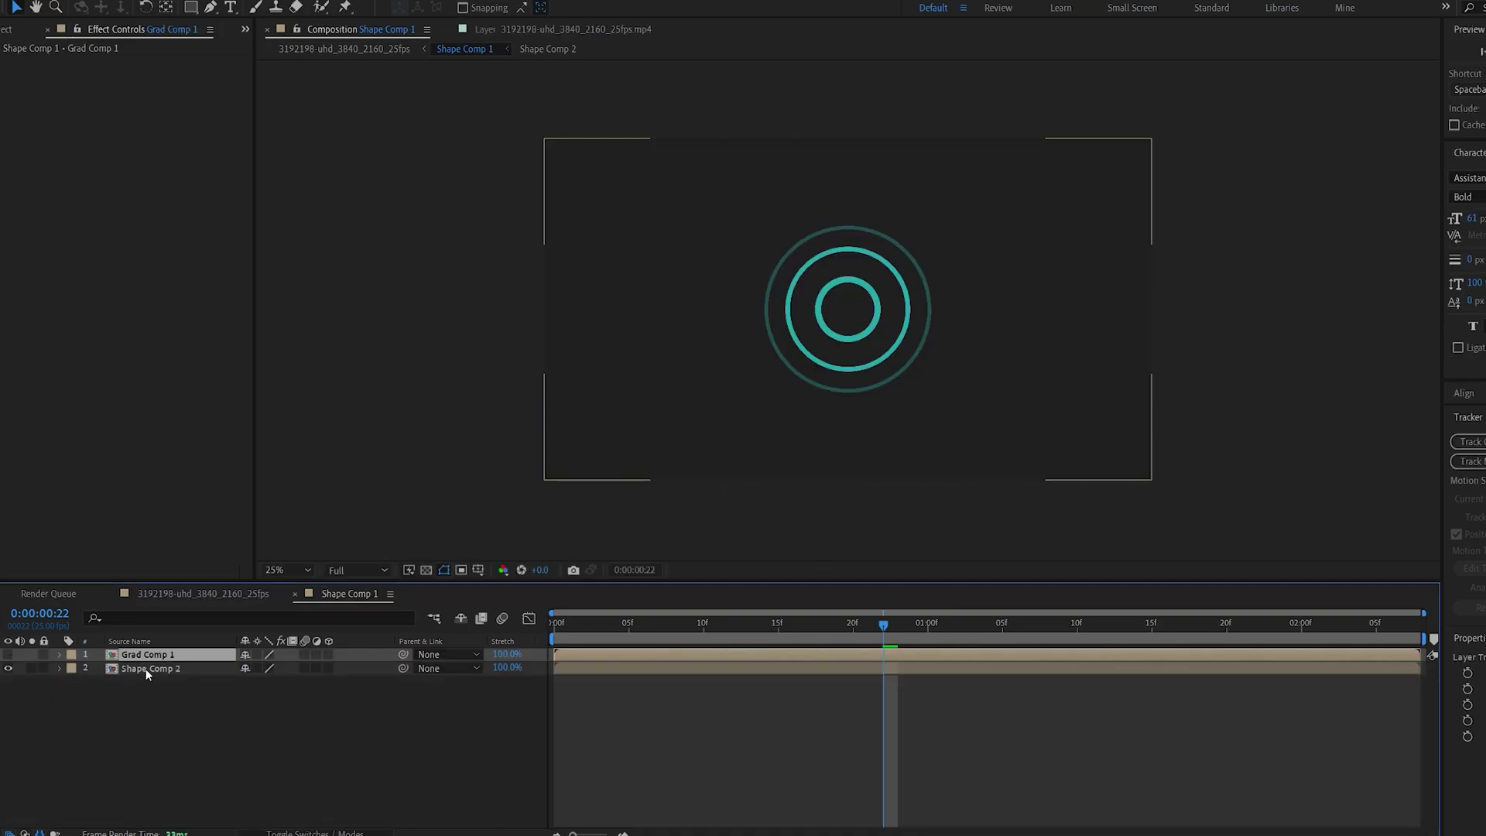
click(145, 669)
- Apply Time Displacement to Shape Comp 2 with Time Resolution 20 and Max Displacement Time 0.5
key(ctrl+space)
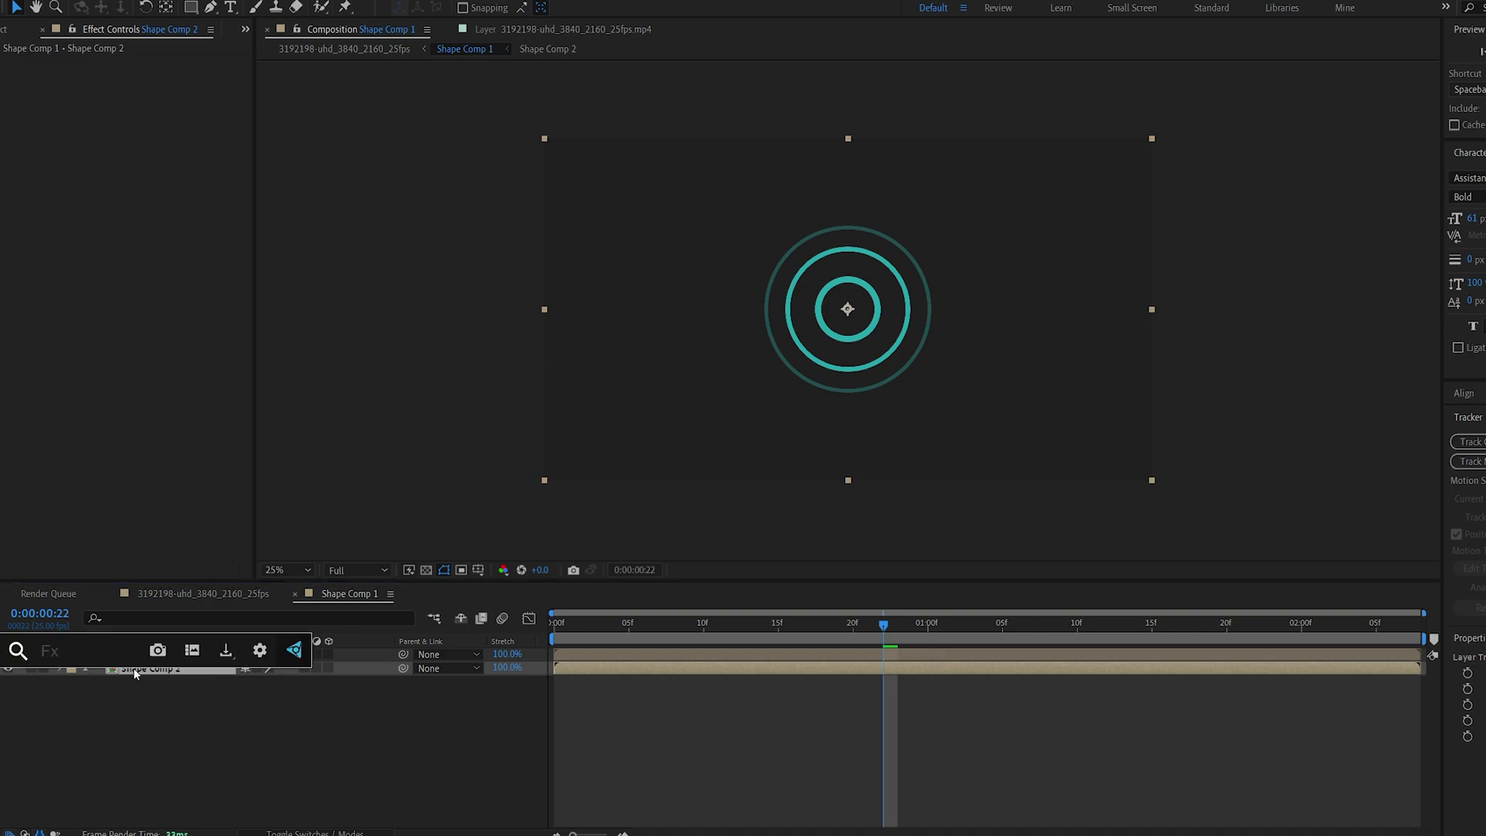
text(time d)
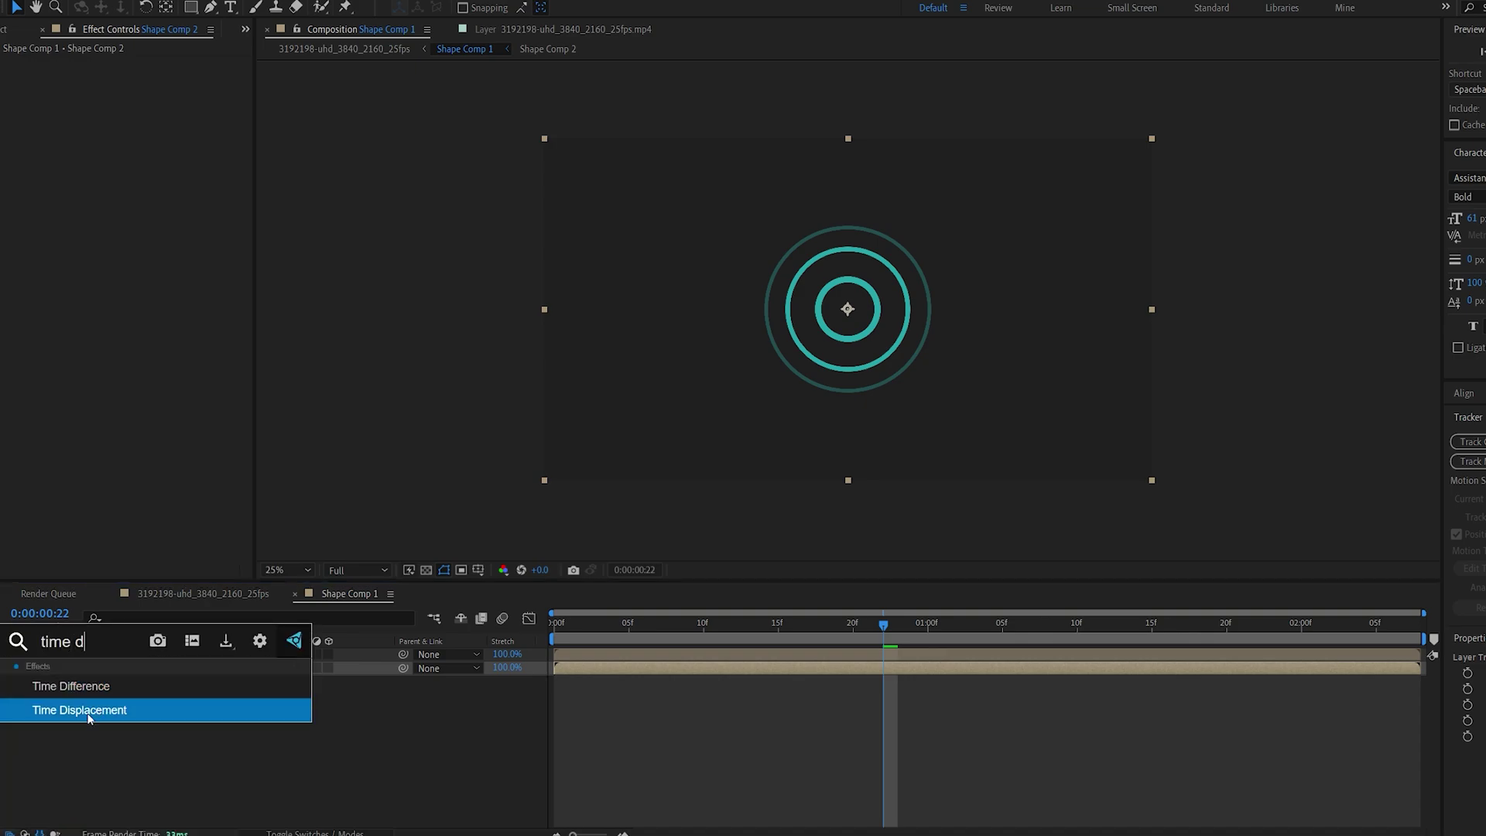
click(90, 710)
click(147, 103)
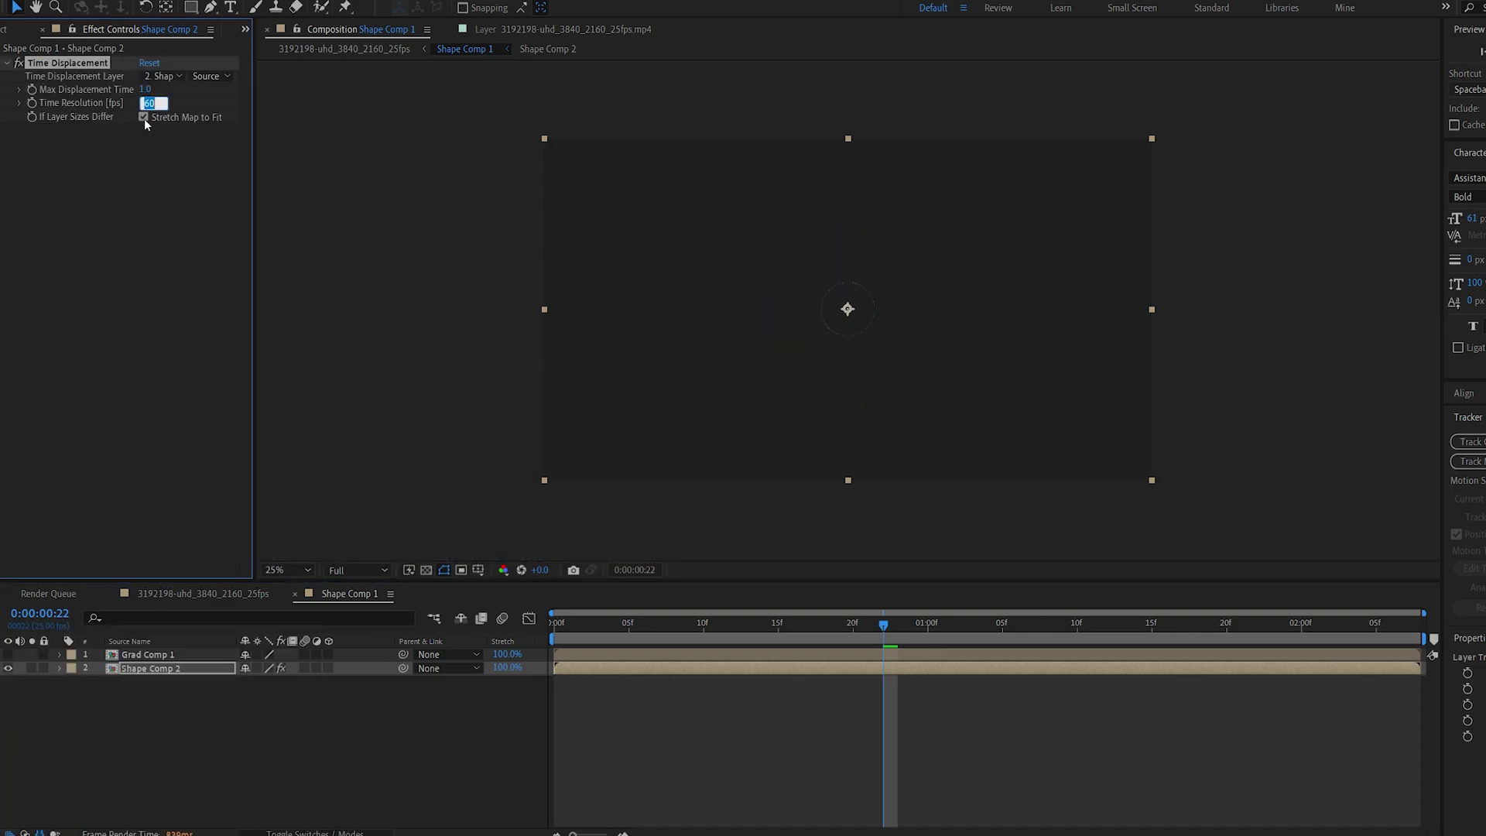
text(25)
key(shift+Tab)
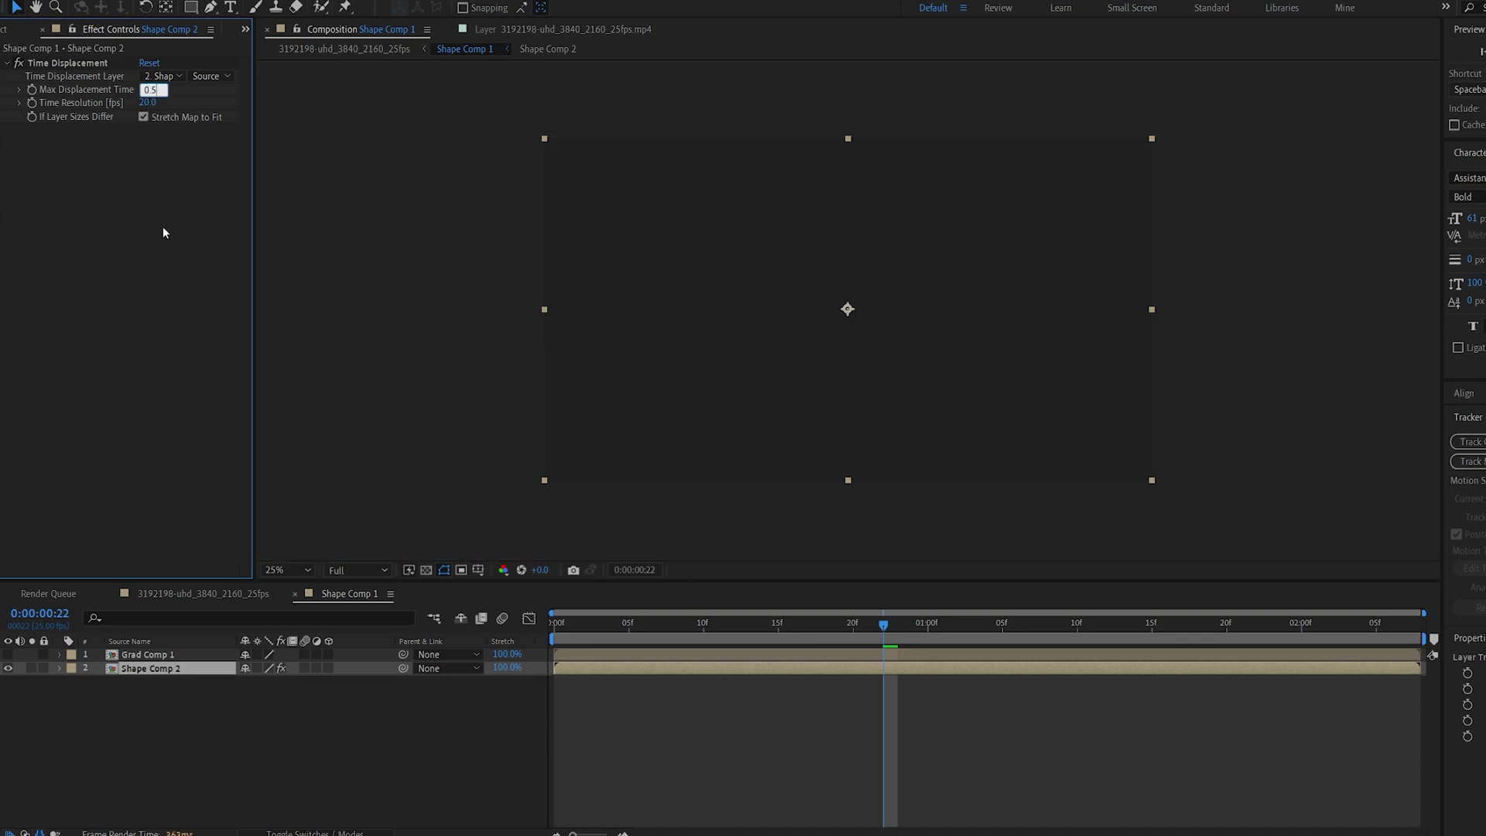
text(0.5)
key(Return)
- Use Grad Comp 1 as the Time Displacement Layer and scrub to preview the spiral
click(170, 75)
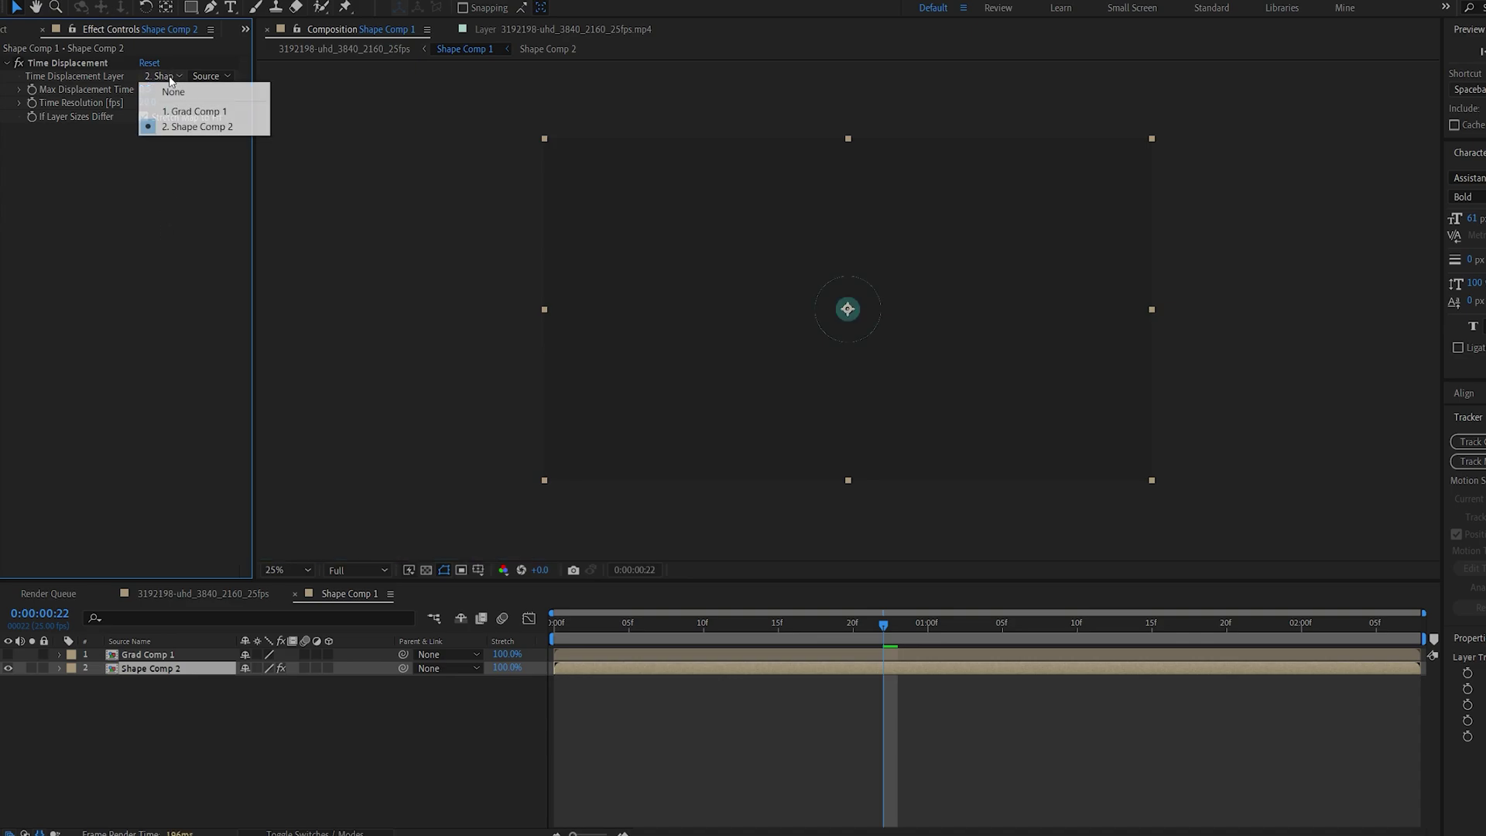
click(186, 113)
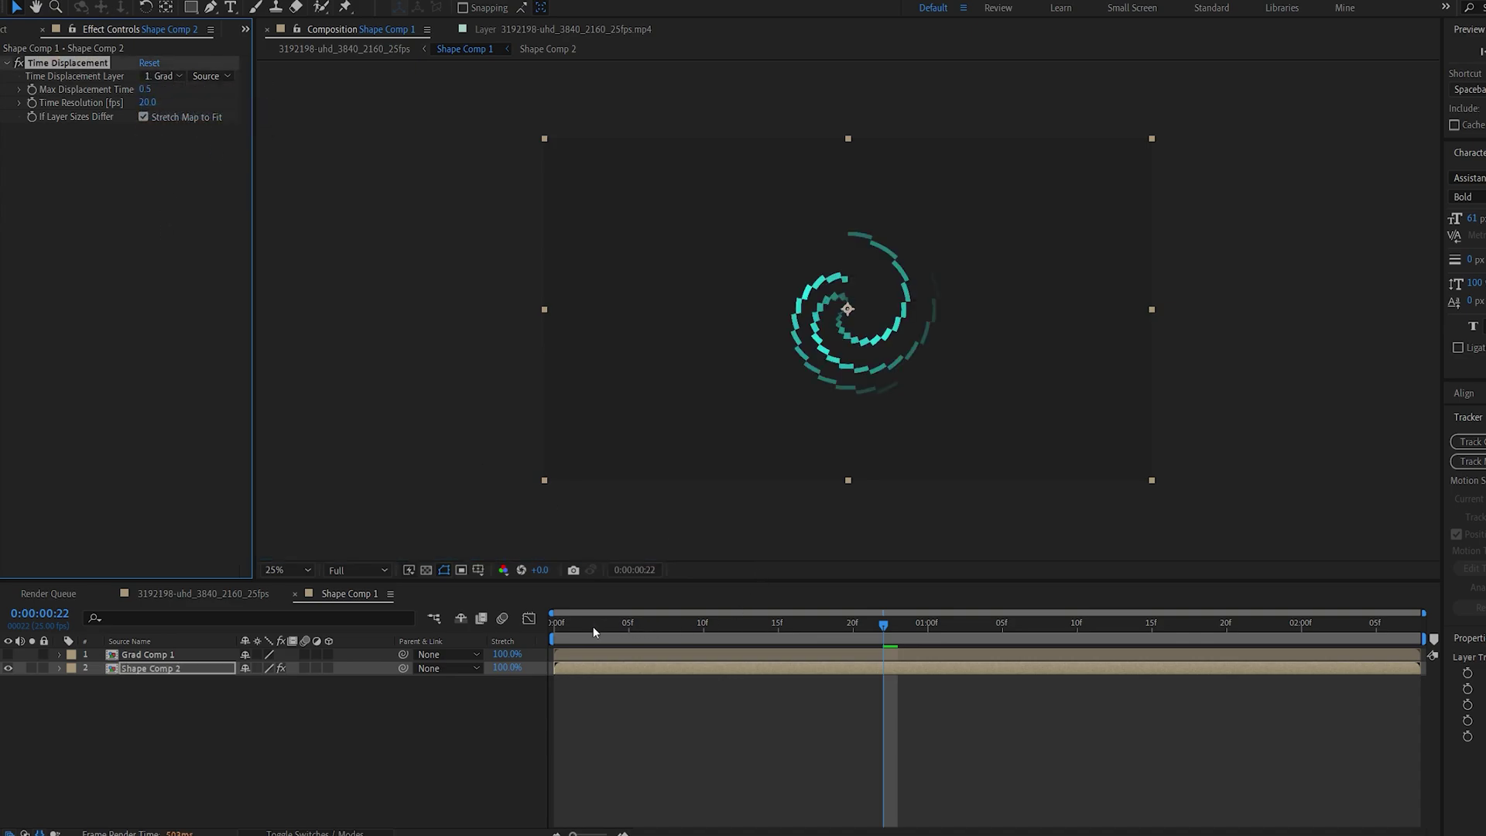
drag(593, 626, 842, 644)
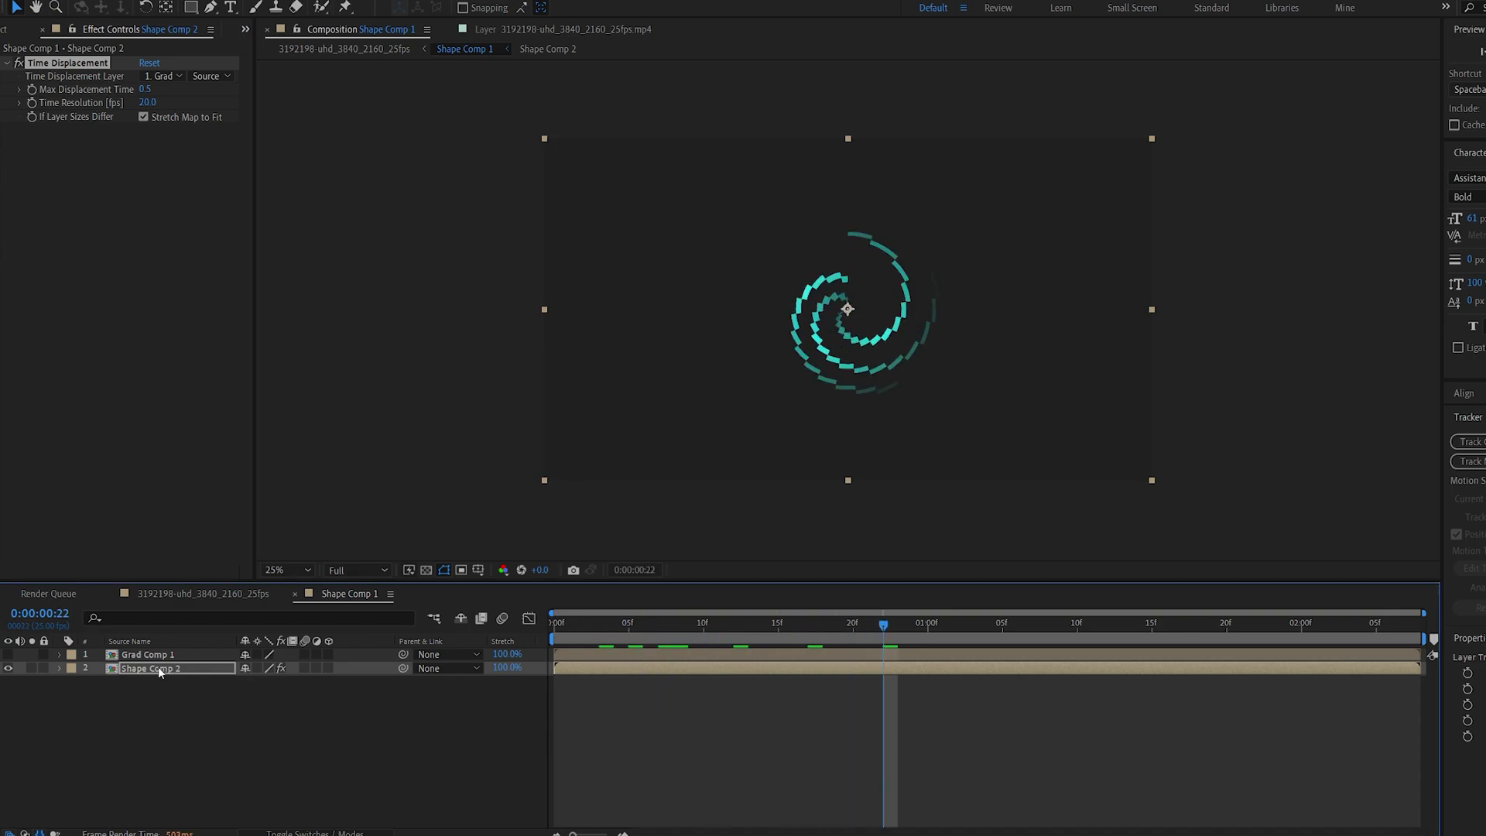
- Try a Reflected gradient style in Grad Comp 1, preview the rings, then revert to Angle
double_click(139, 655)
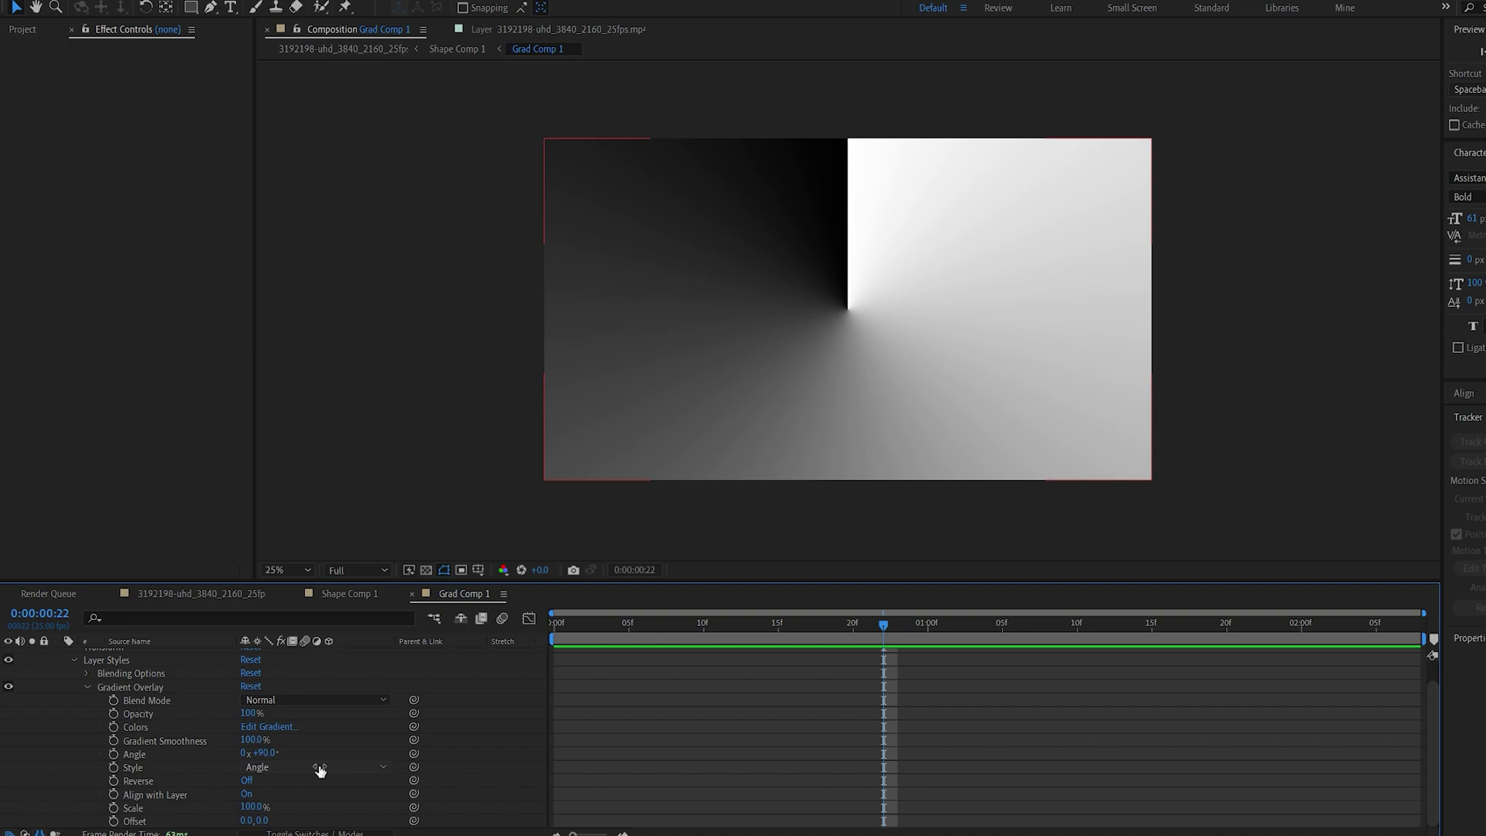
click(320, 771)
click(290, 724)
click(340, 594)
click(652, 625)
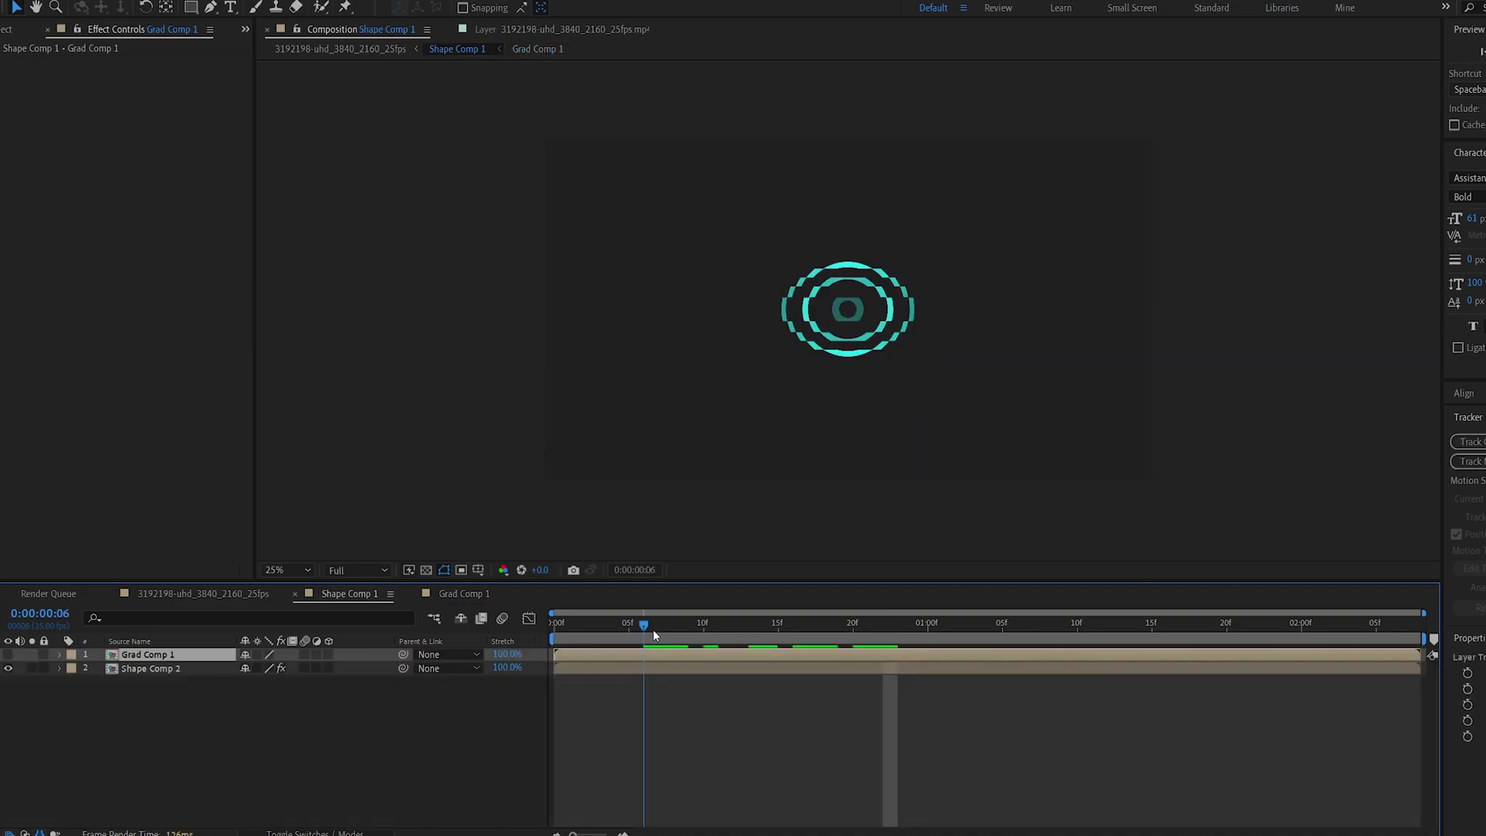
drag(653, 630, 793, 623)
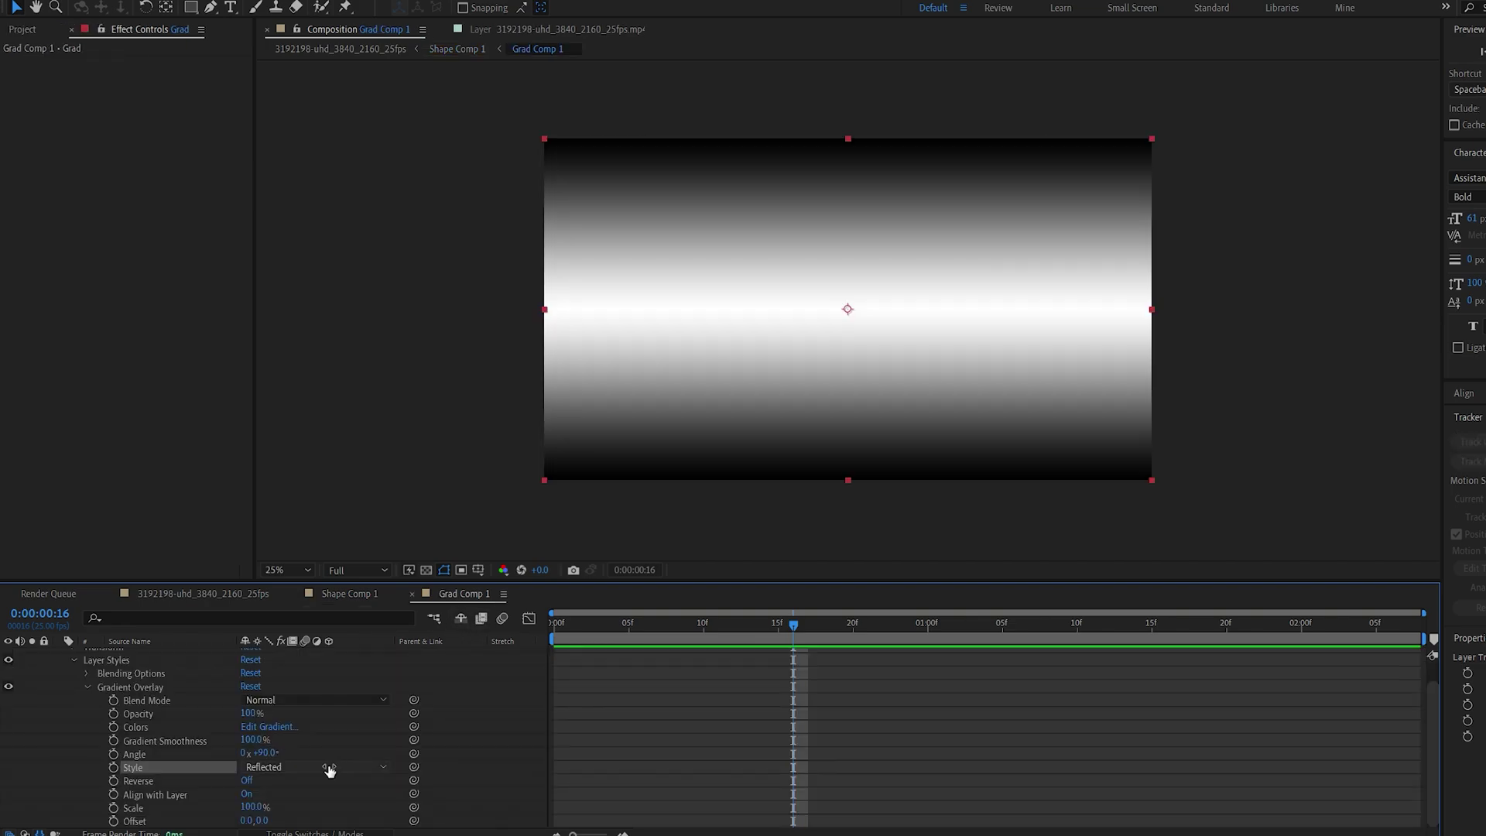
click(315, 766)
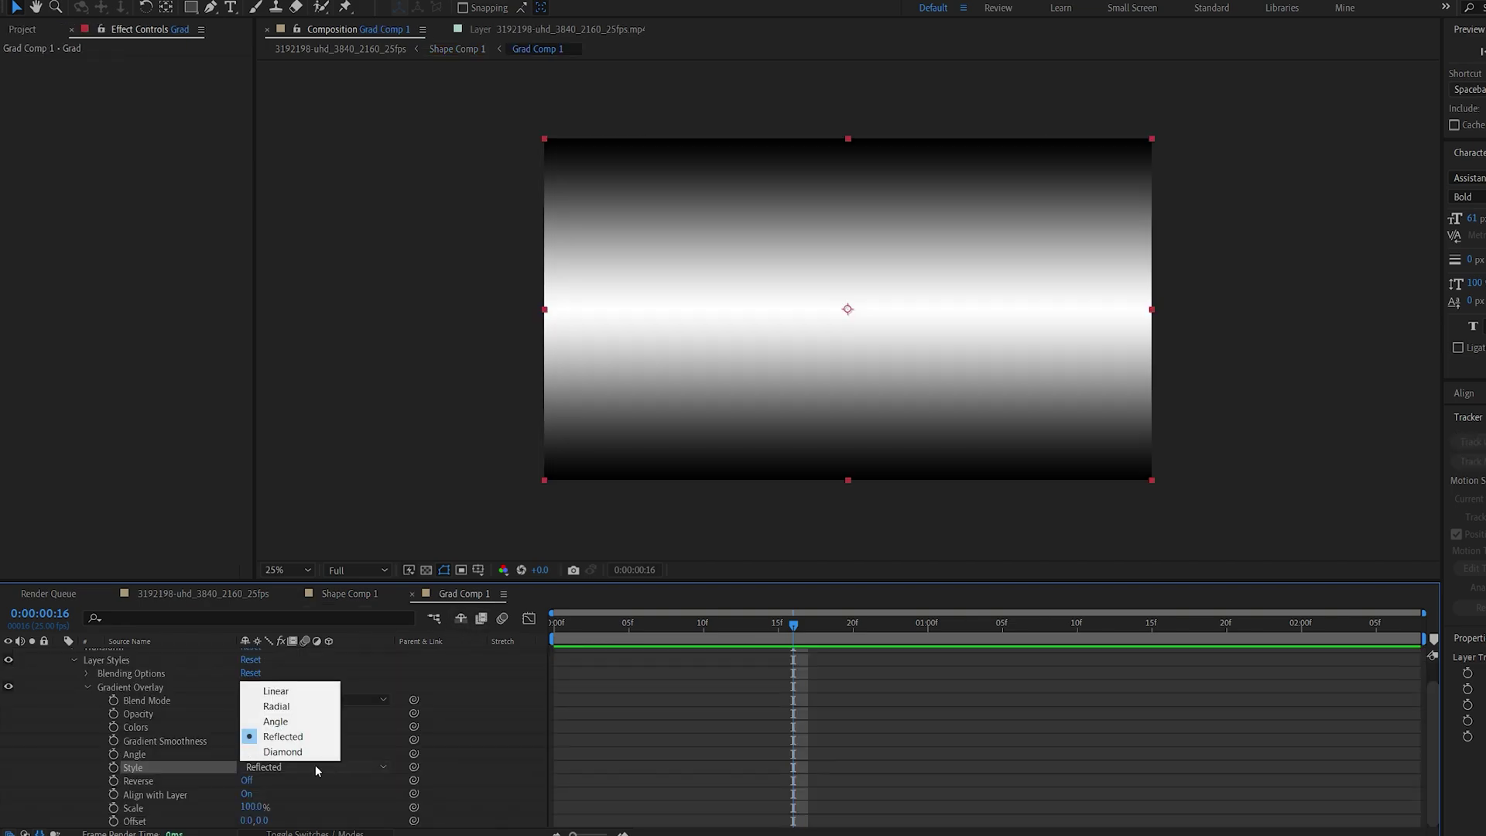
click(300, 721)
click(347, 594)
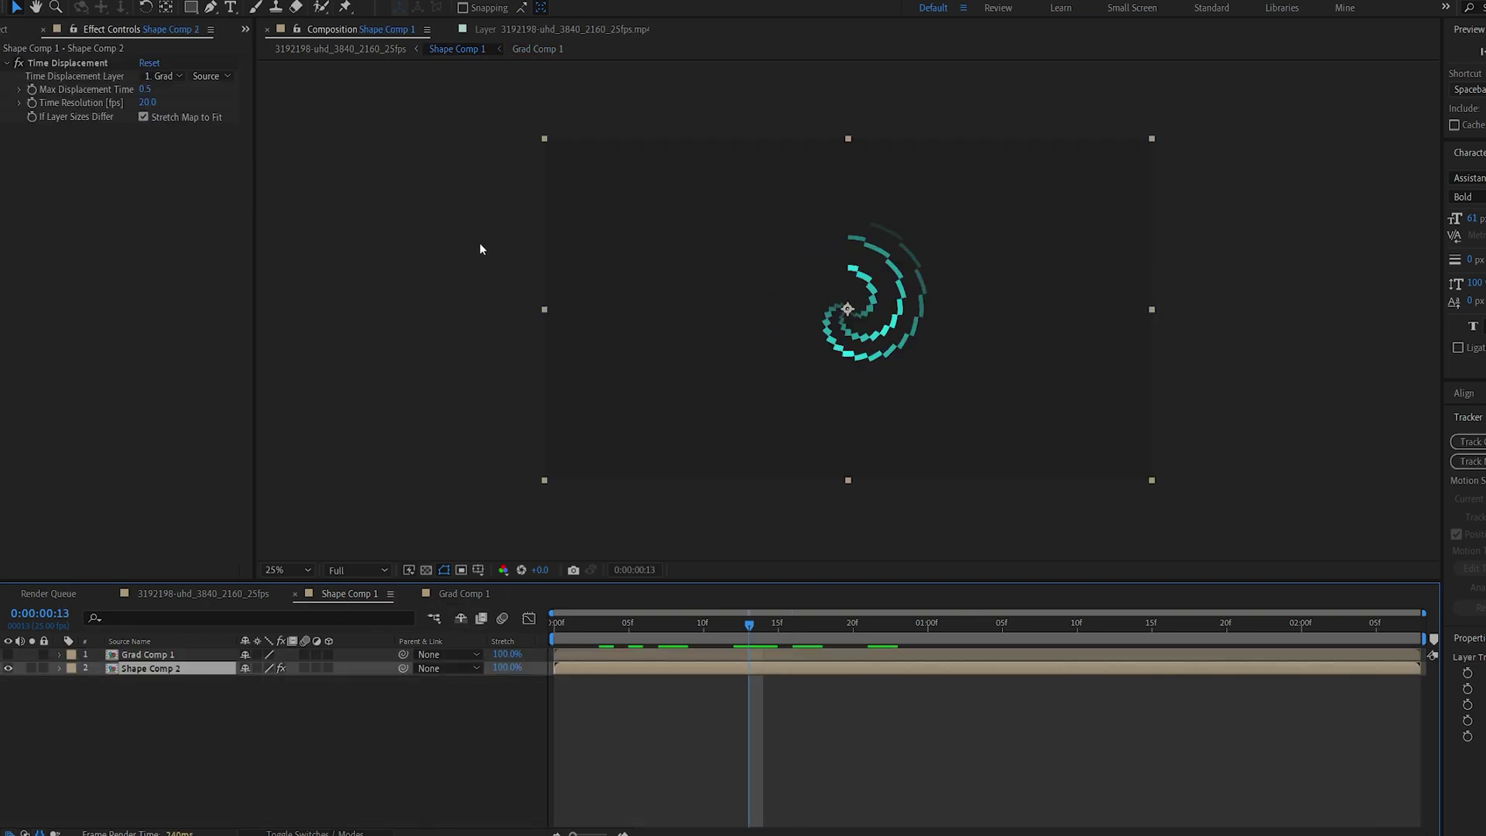
- Set Time Resolution to 8 and Max Displacement Time to 0.4, then scrub to preview
click(149, 103)
click(146, 90)
text(0.)
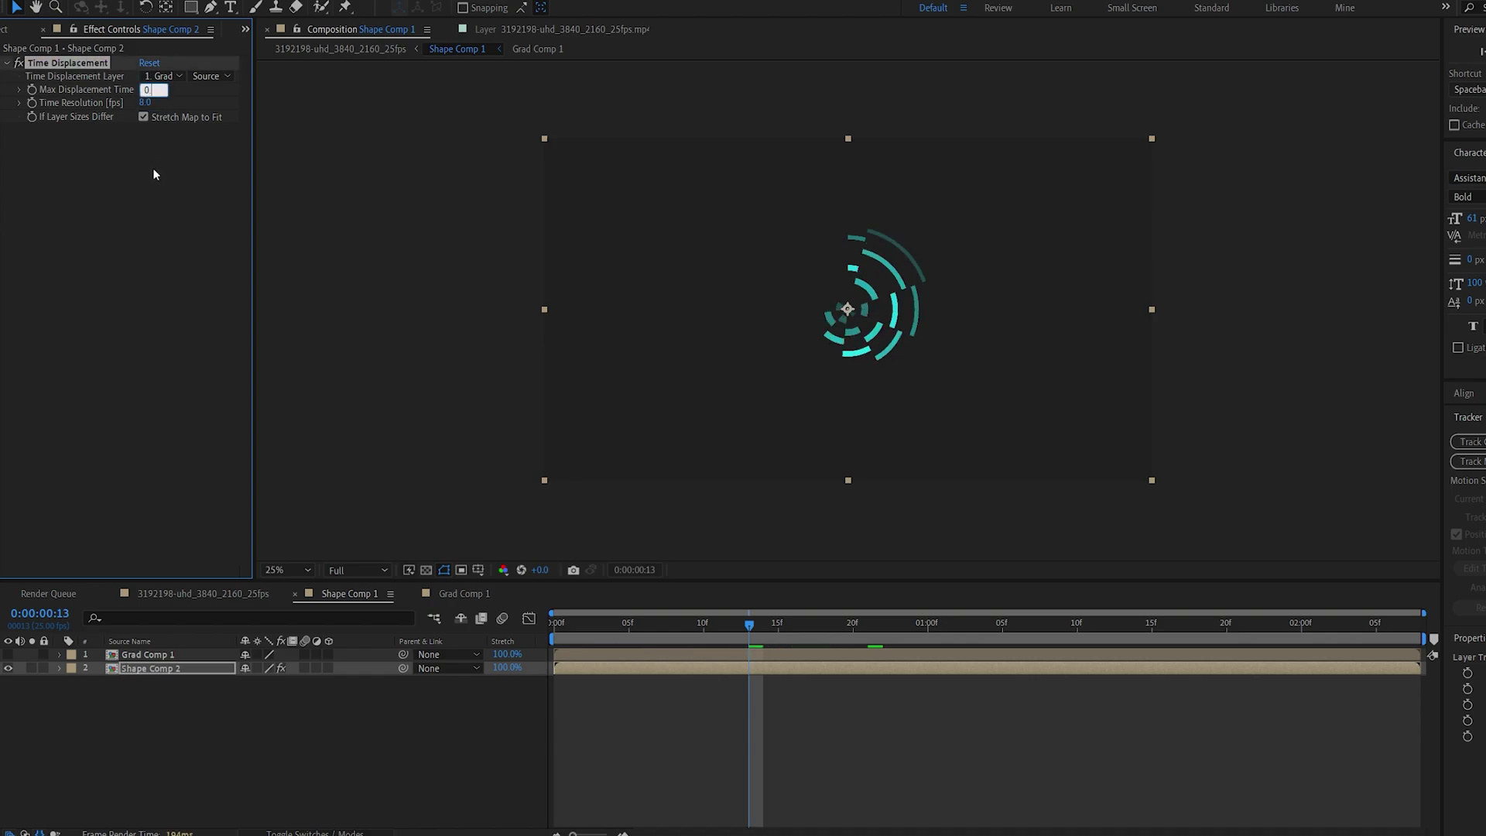
text(4)
click(152, 168)
click(644, 612)
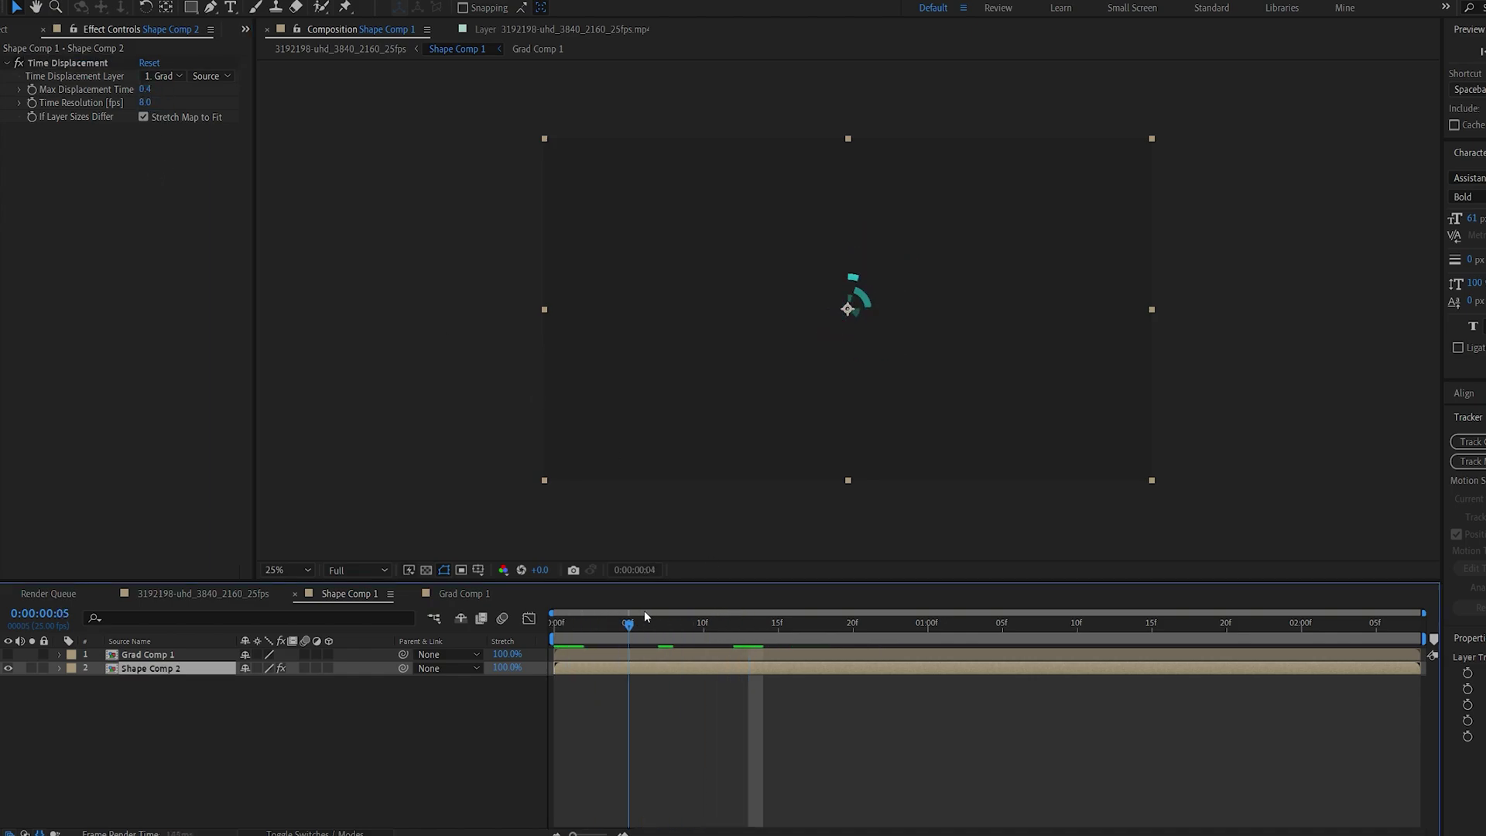
drag(644, 610, 1248, 647)
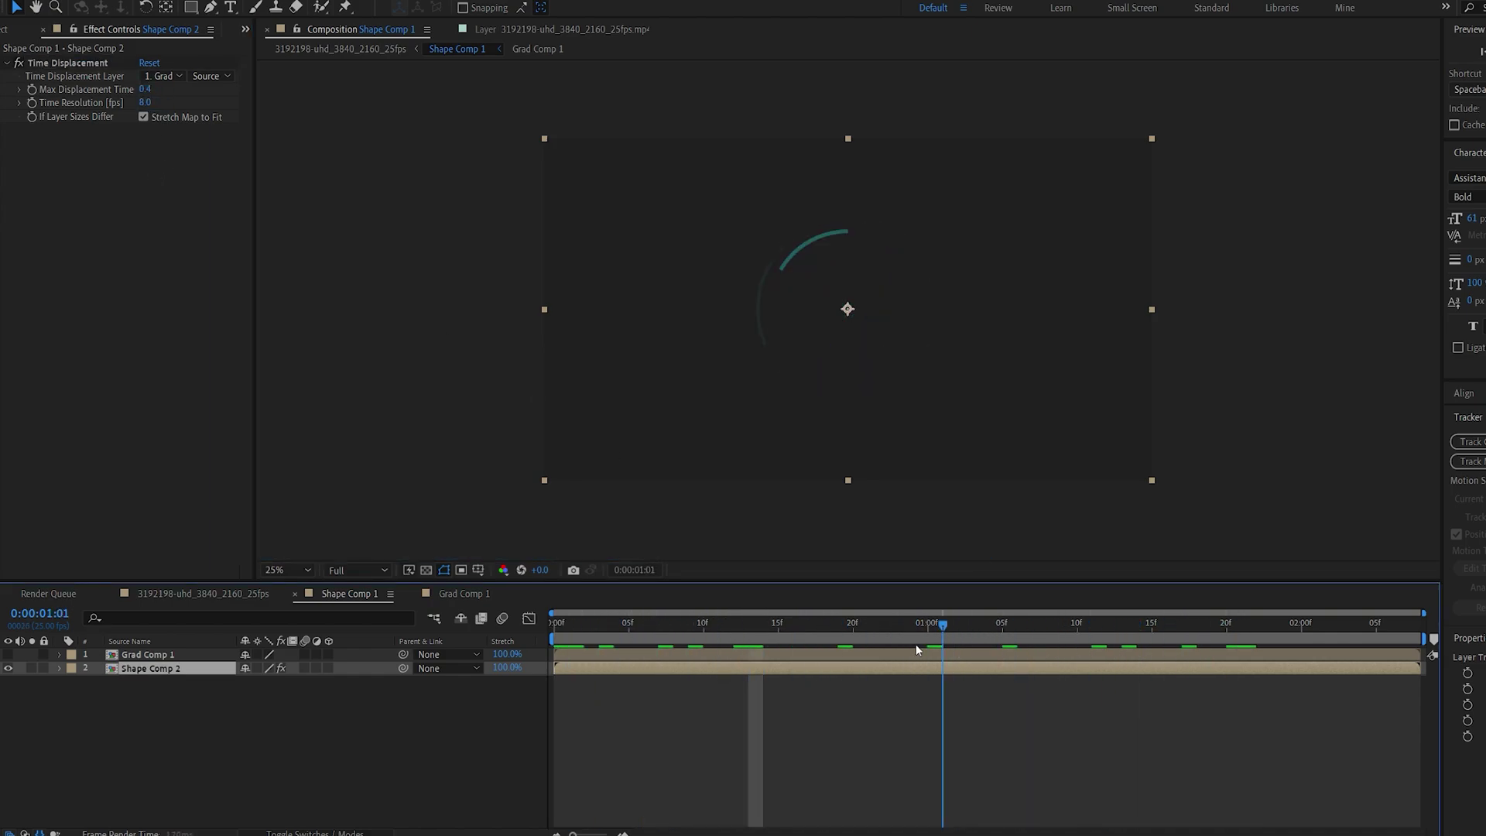
drag(916, 649, 522, 665)
click(374, 756)
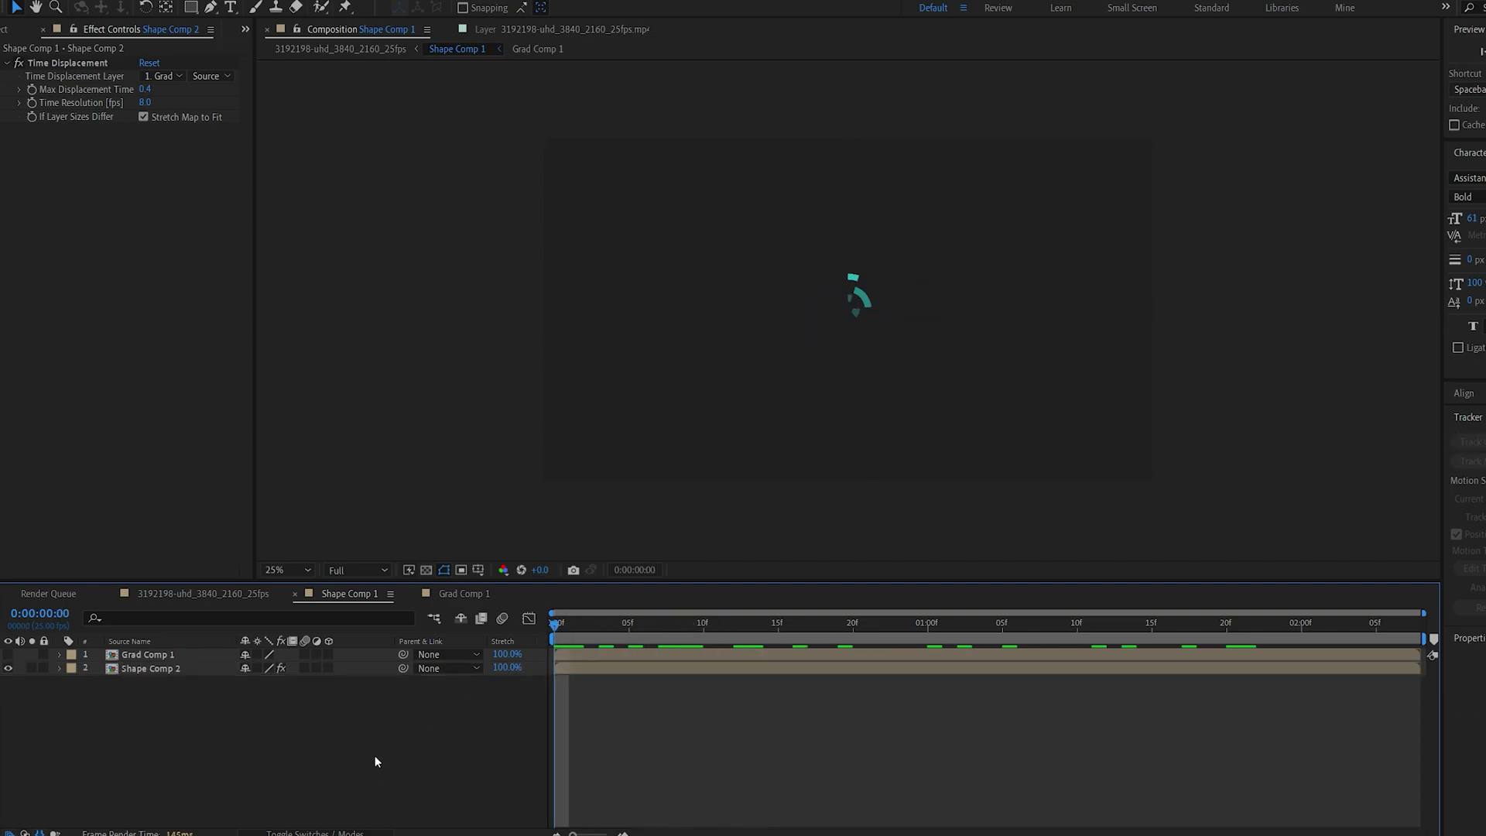
- In the football comp, start the rings at 0:00:00:18, place them on the ball at 76% scale below the footage
click(179, 593)
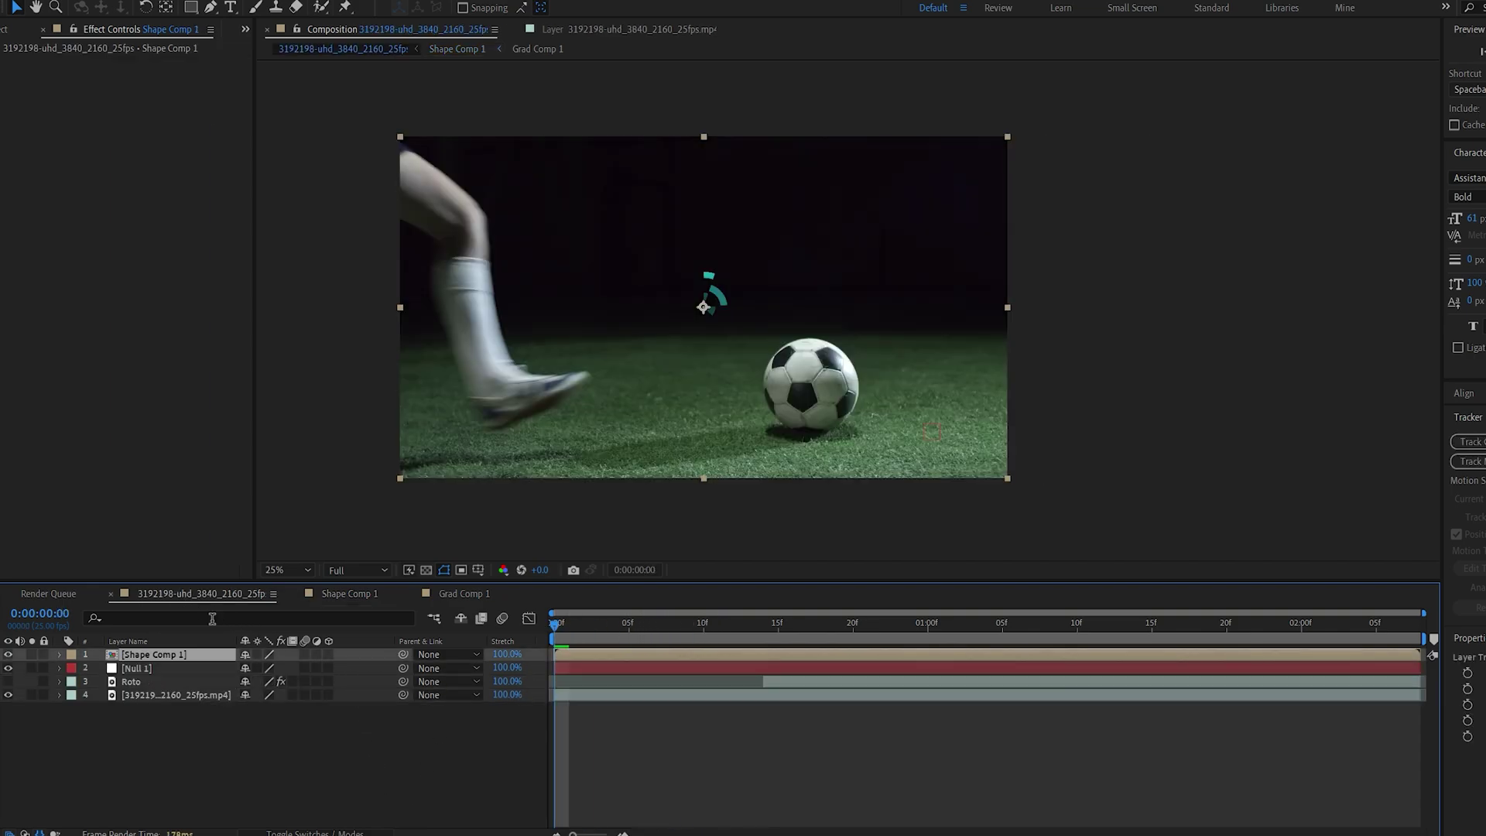
drag(741, 624, 858, 635)
drag(591, 655, 869, 657)
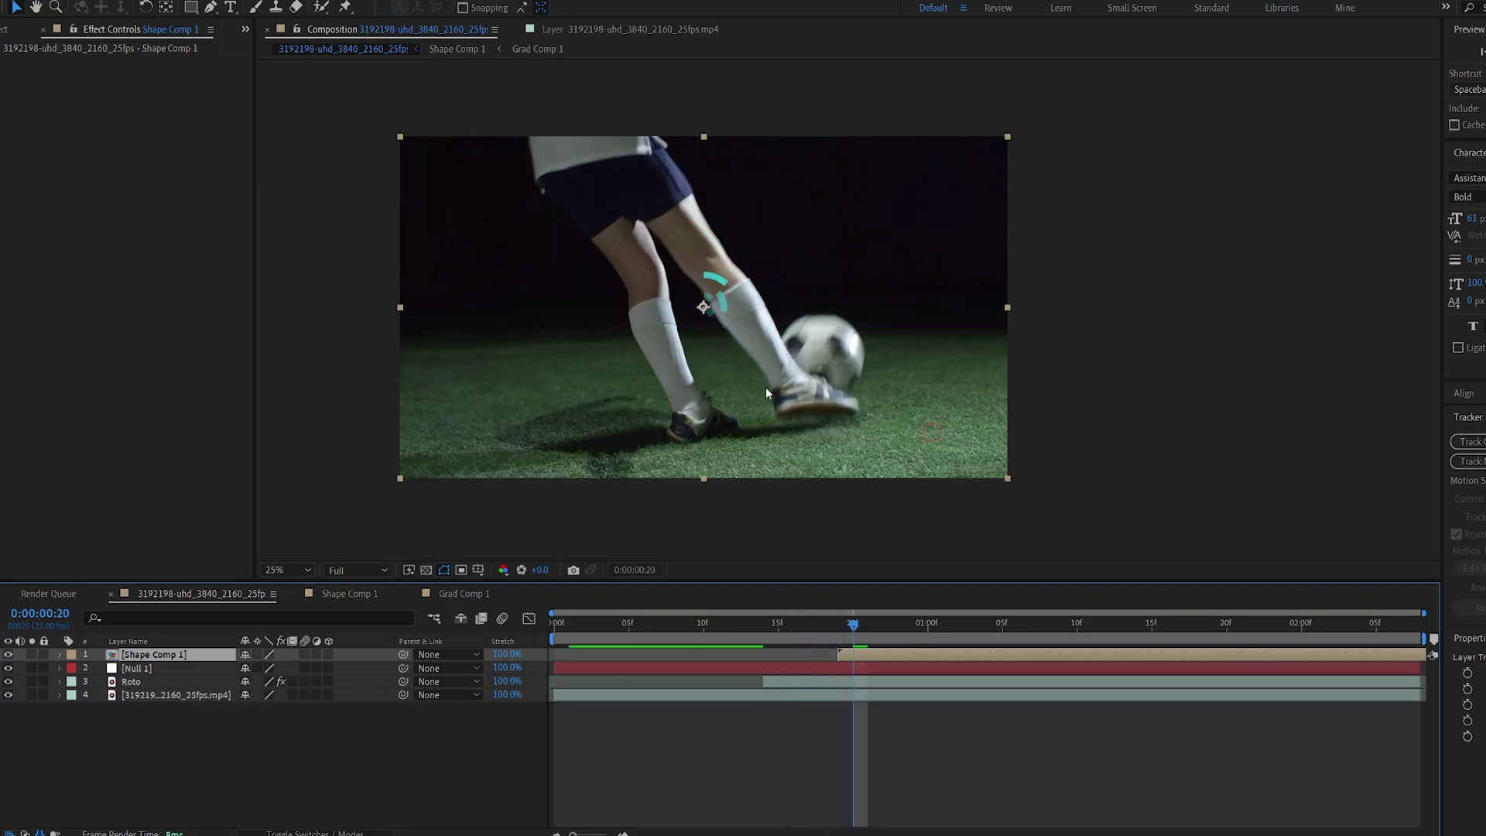
drag(767, 393, 877, 451)
key(s)
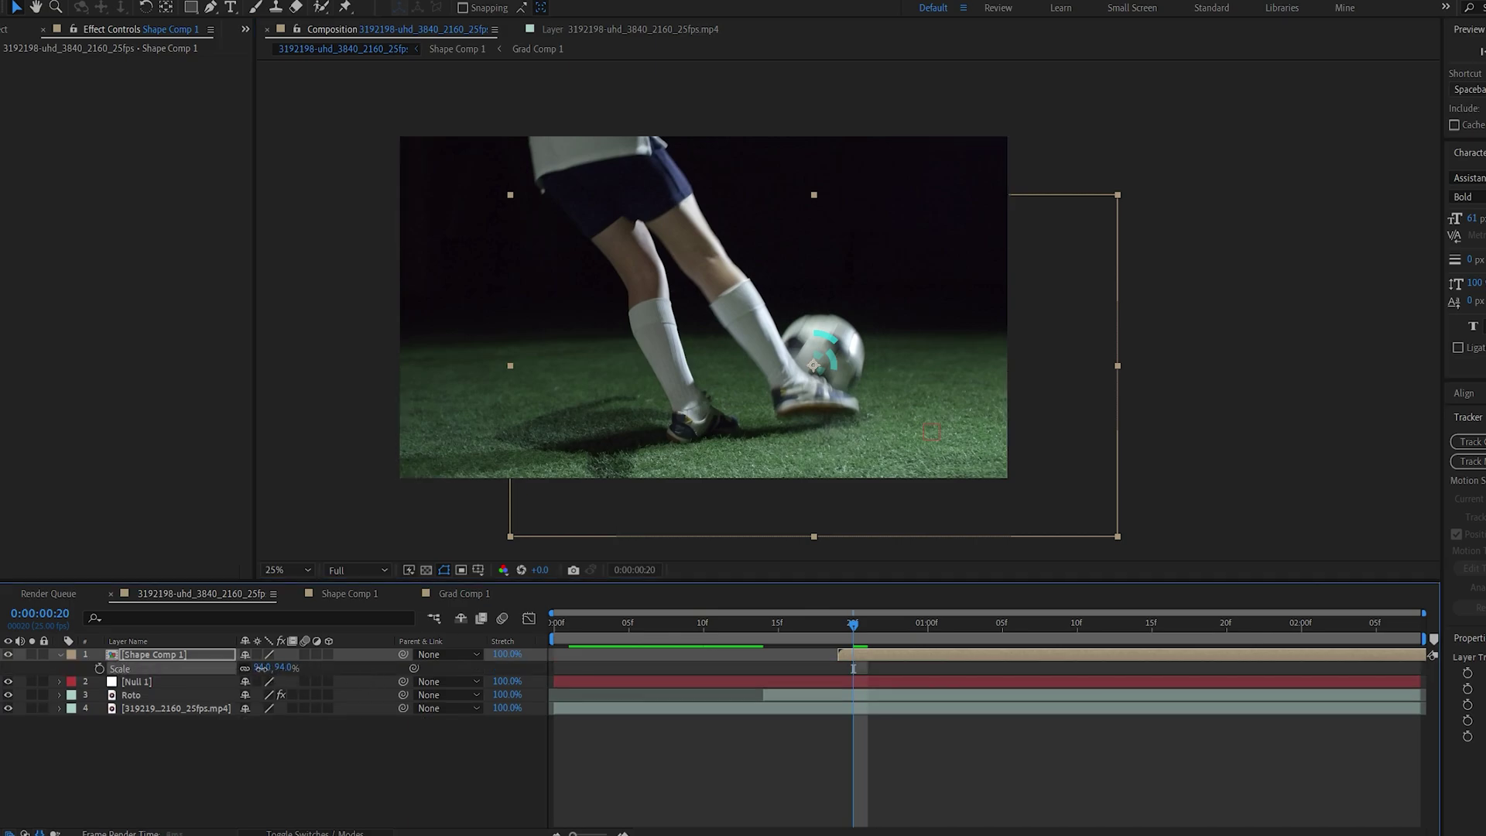
drag(261, 668, 247, 668)
drag(141, 657, 145, 700)
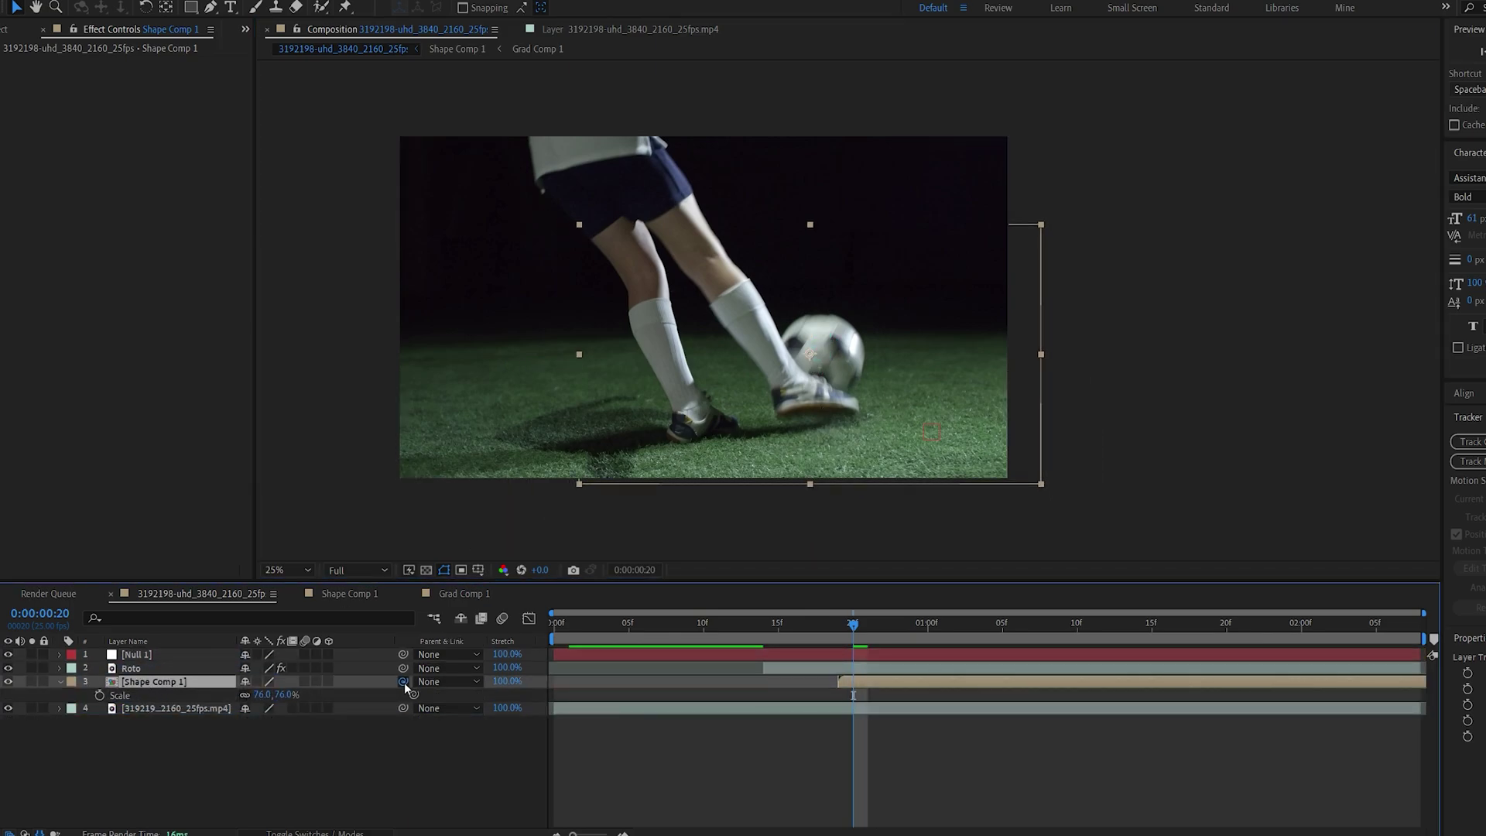
- Parent Shape Comp 1 to Null 1 and play a preview of the tracked rings
drag(403, 682, 161, 662)
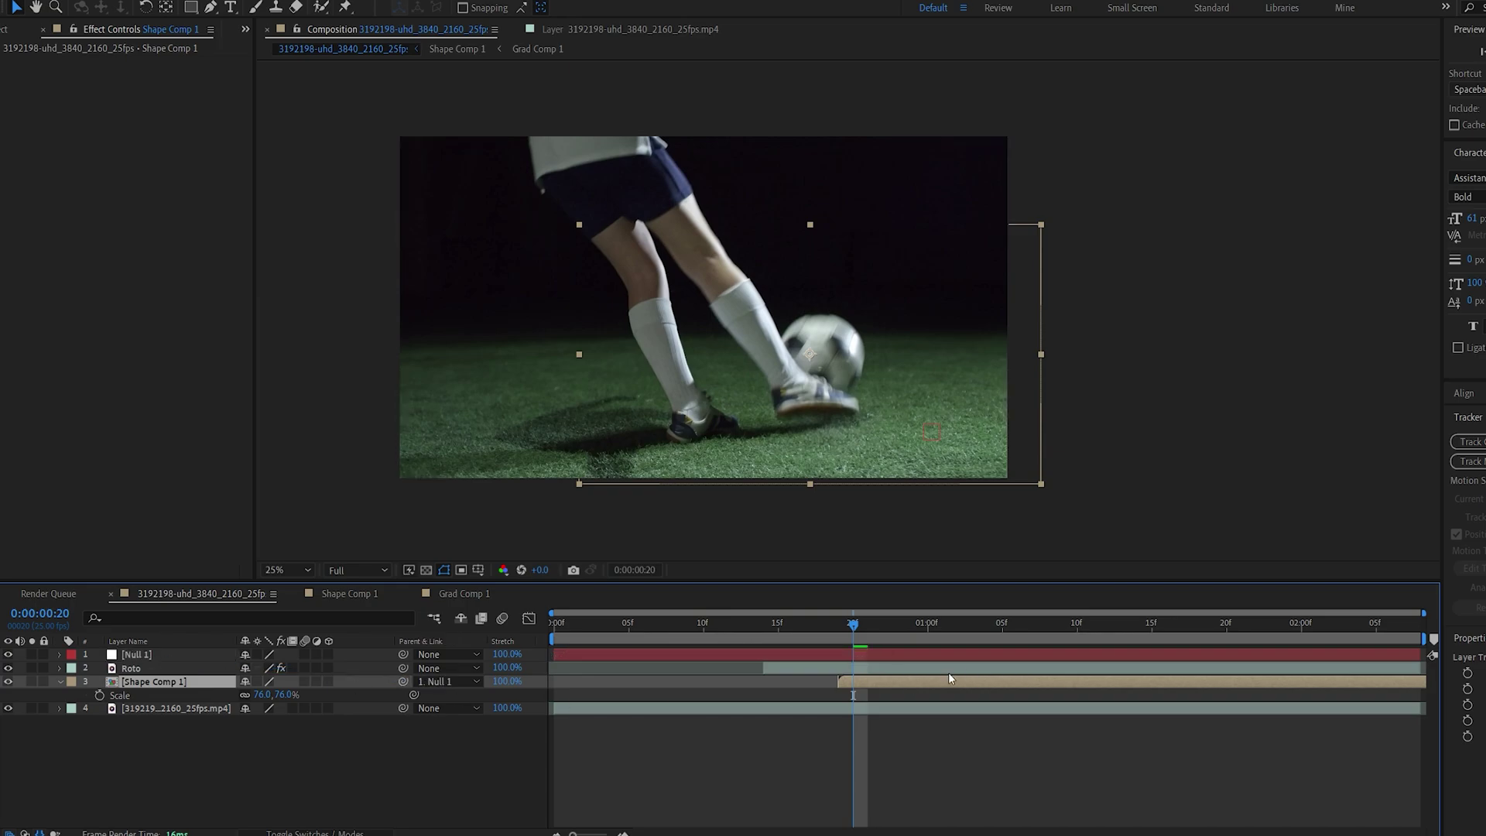
key(space)
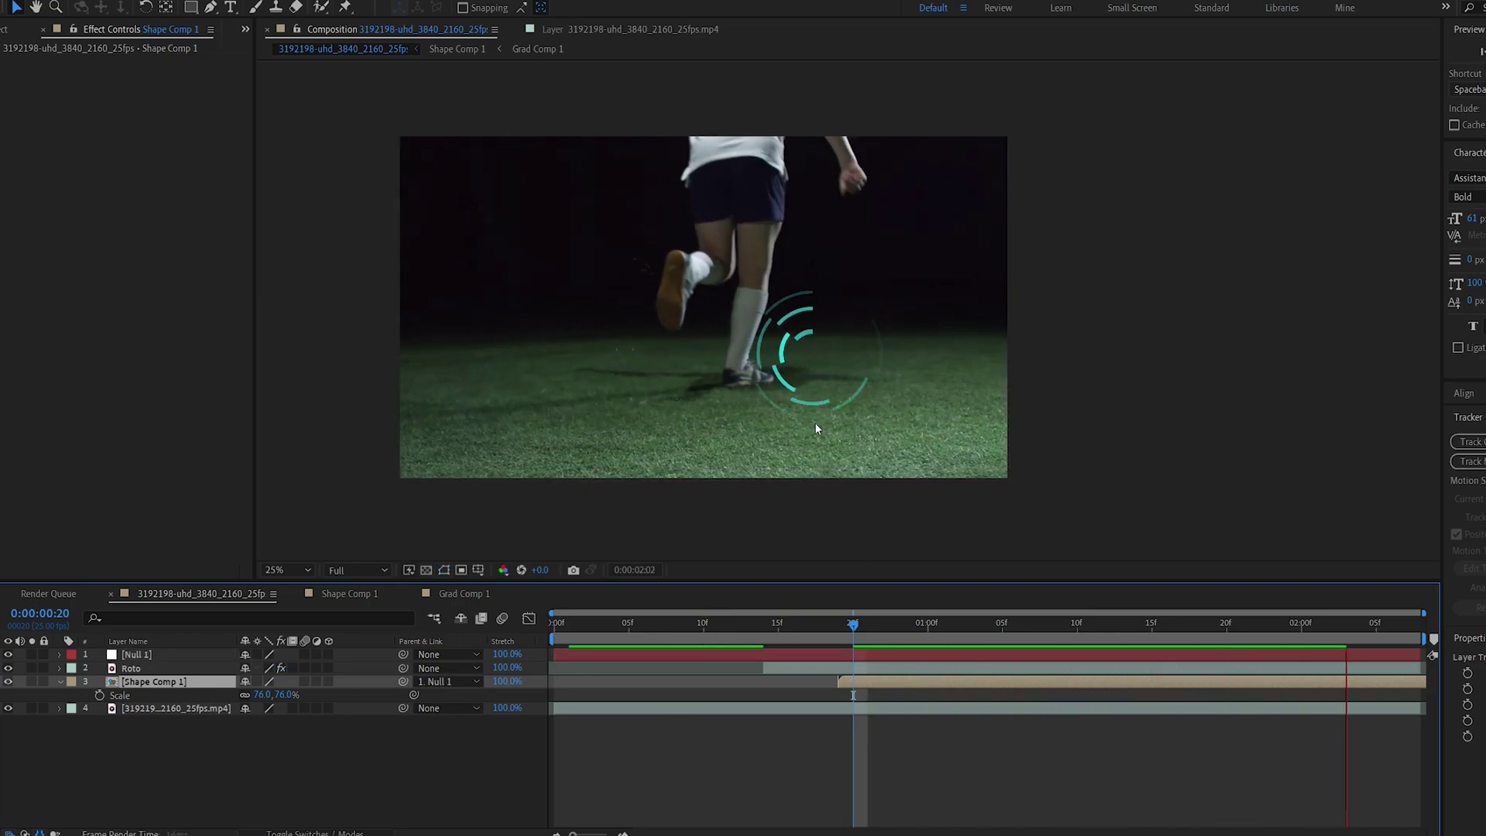
key(space)
drag(845, 644, 942, 646)
click(506, 683)
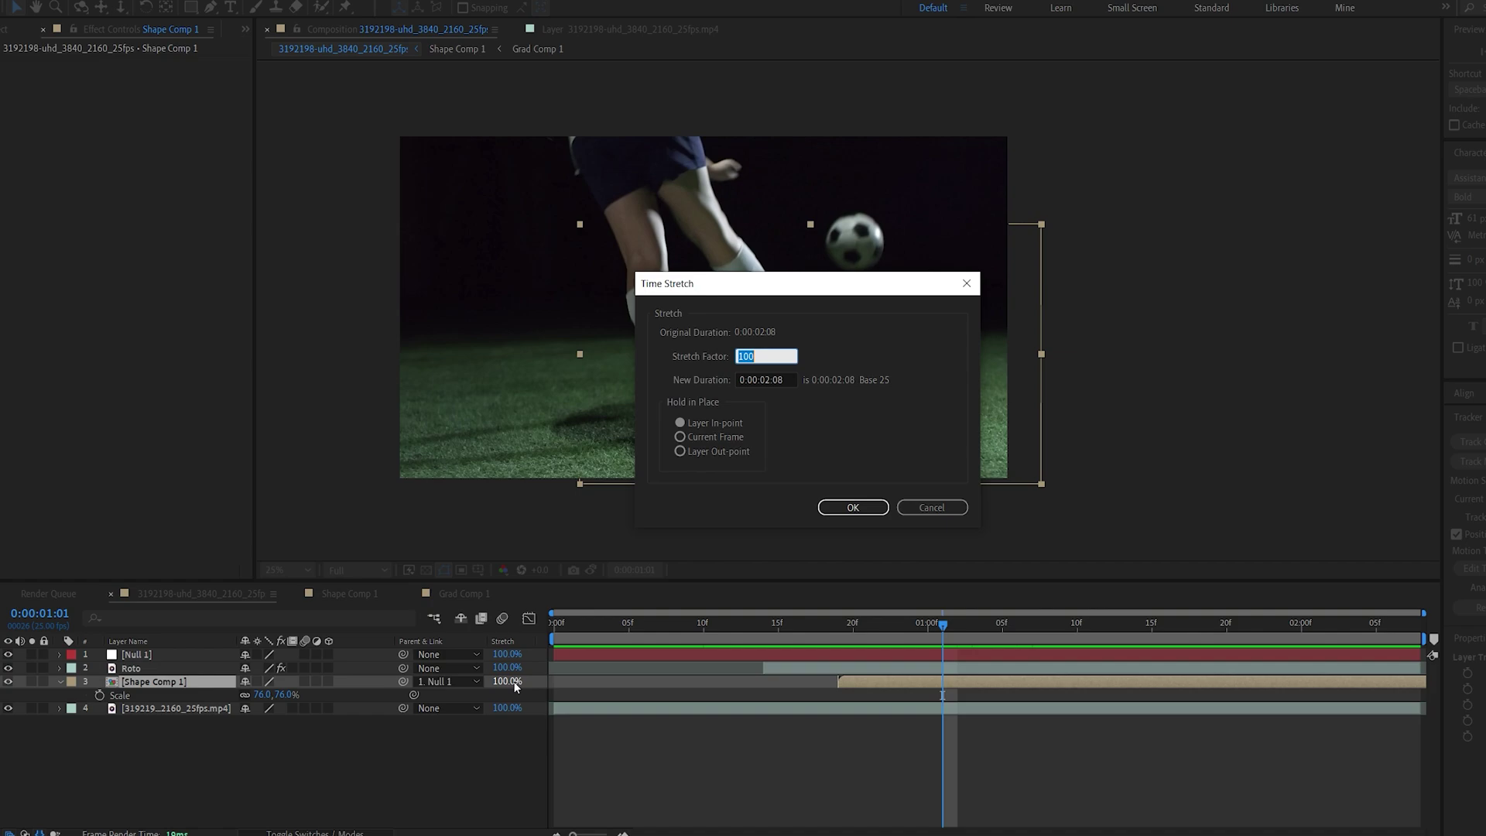
- Time-stretch Shape Comp 1 to 60% and preview the faster ring animation
text(60)
key(Return)
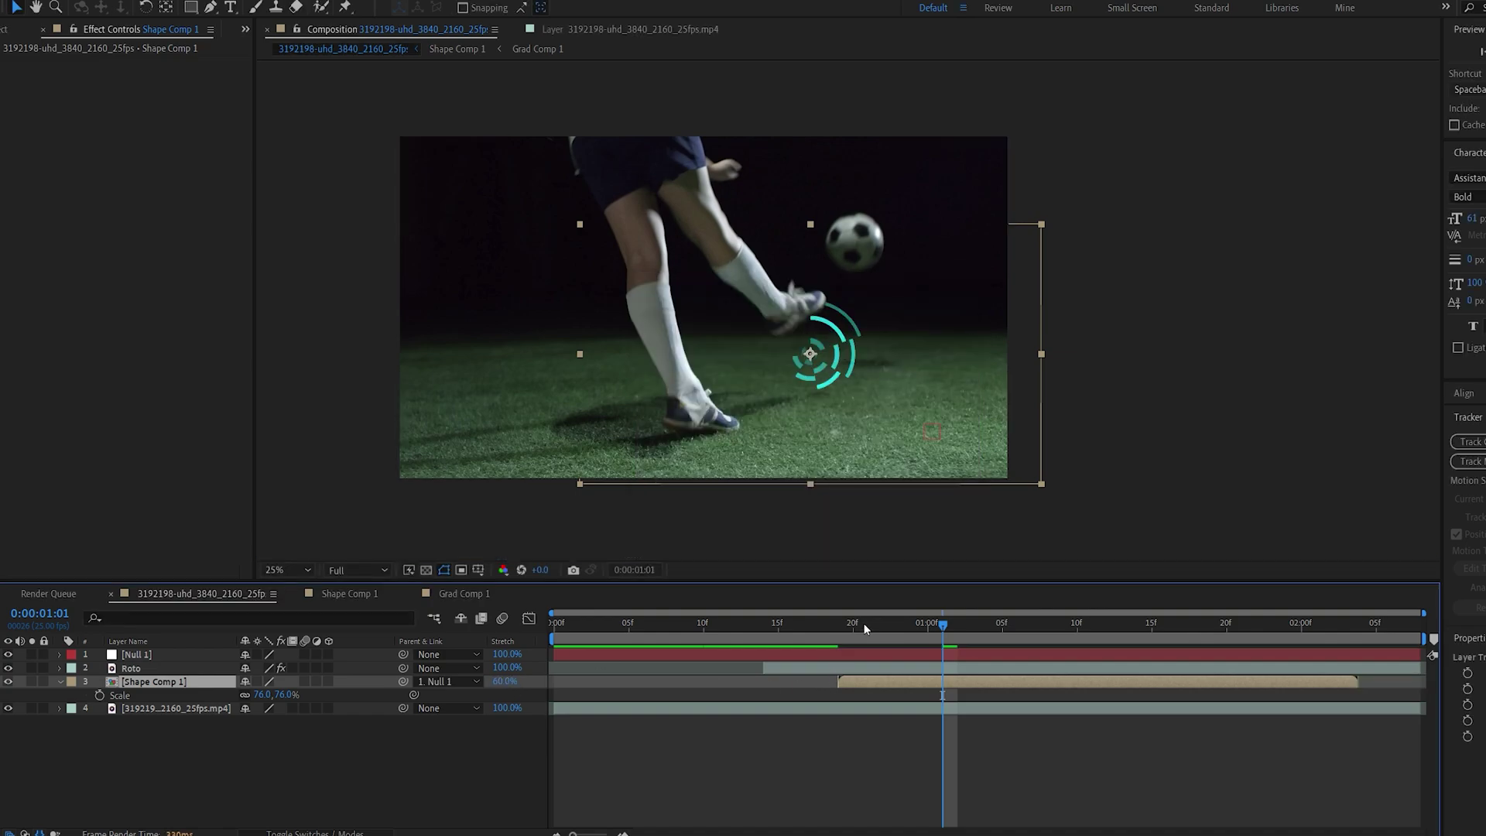
click(826, 623)
key(space)
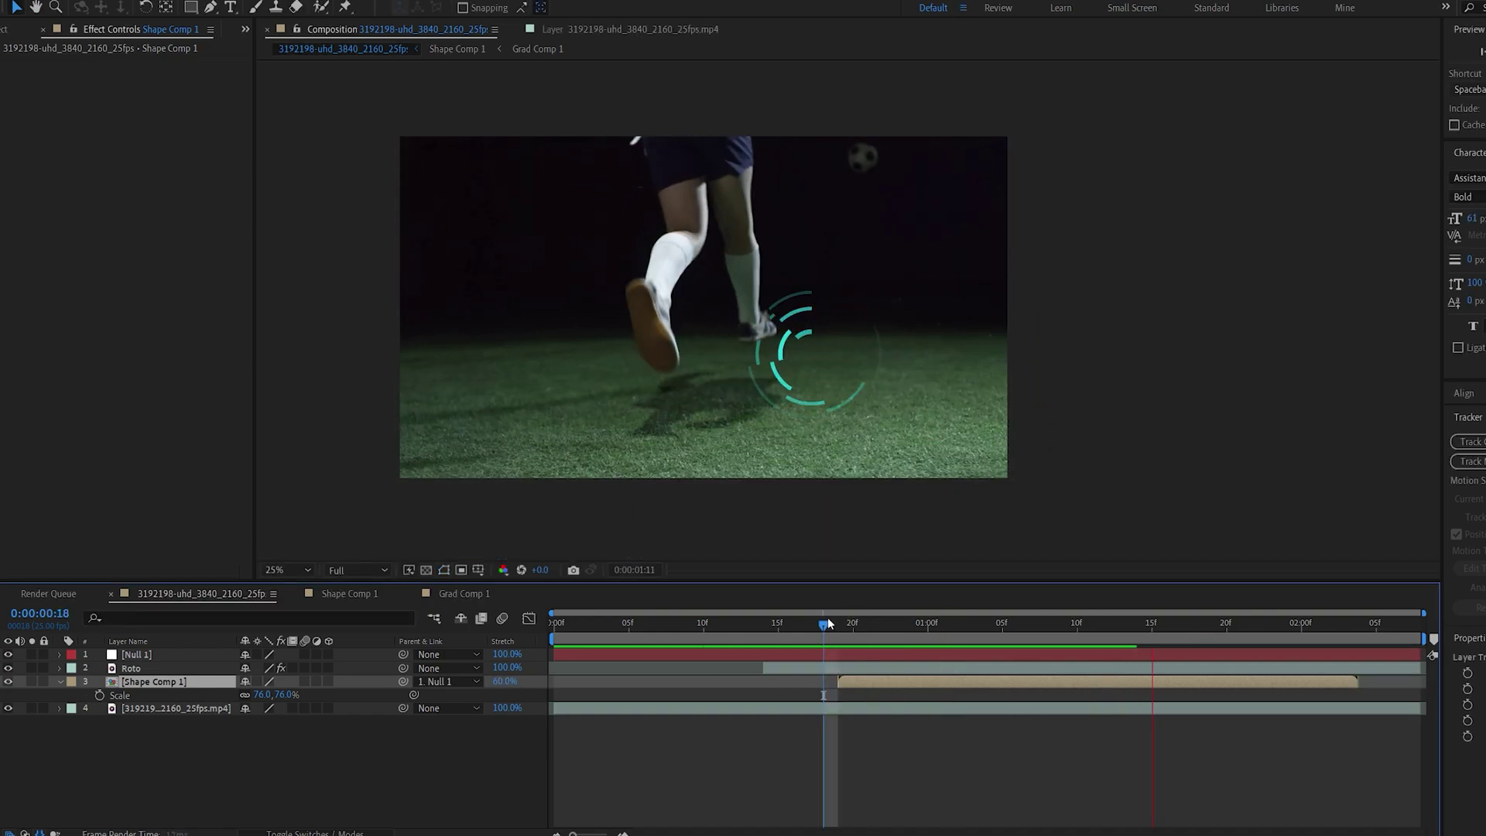
click(901, 623)
drag(901, 623, 1003, 635)
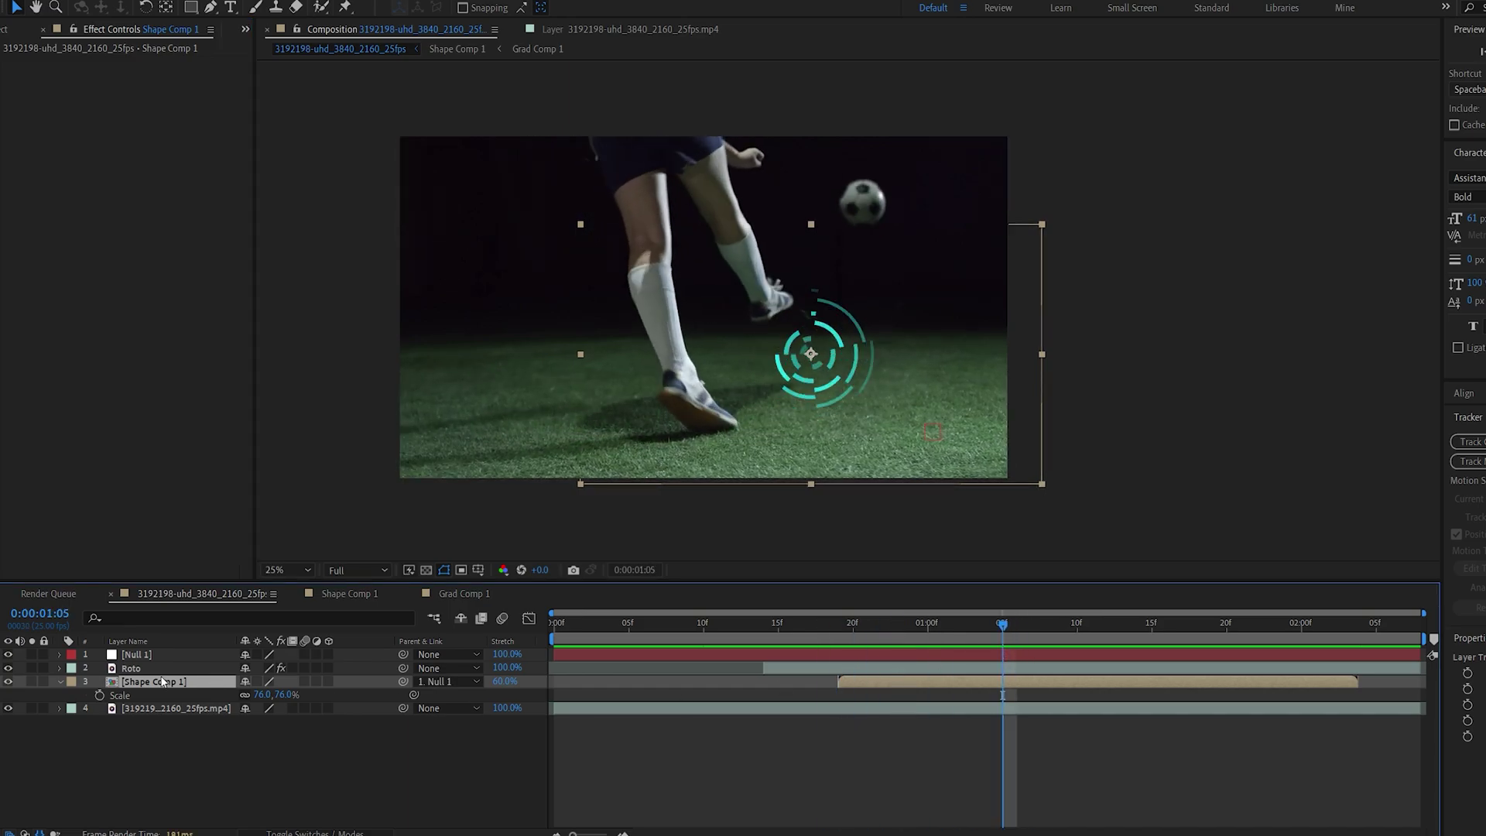
- Apply Deep Glow to the rings layer via the effect search 'dee'
key(ctrl+space)
text(dee)
click(80, 687)
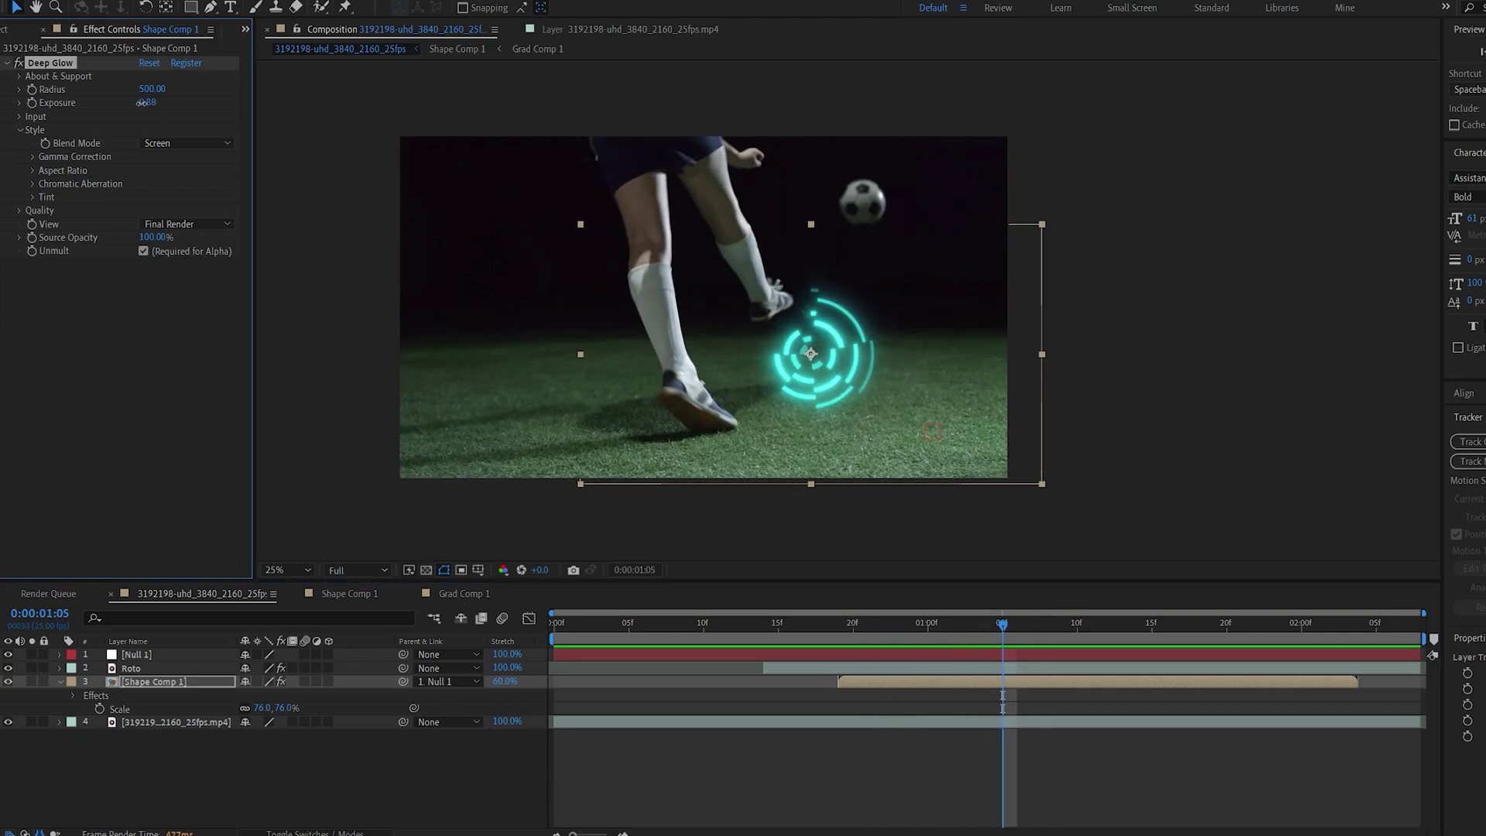
- Lower the Deep Glow radius to 405 and enable Chromatic Aberration
drag(148, 102, 87, 101)
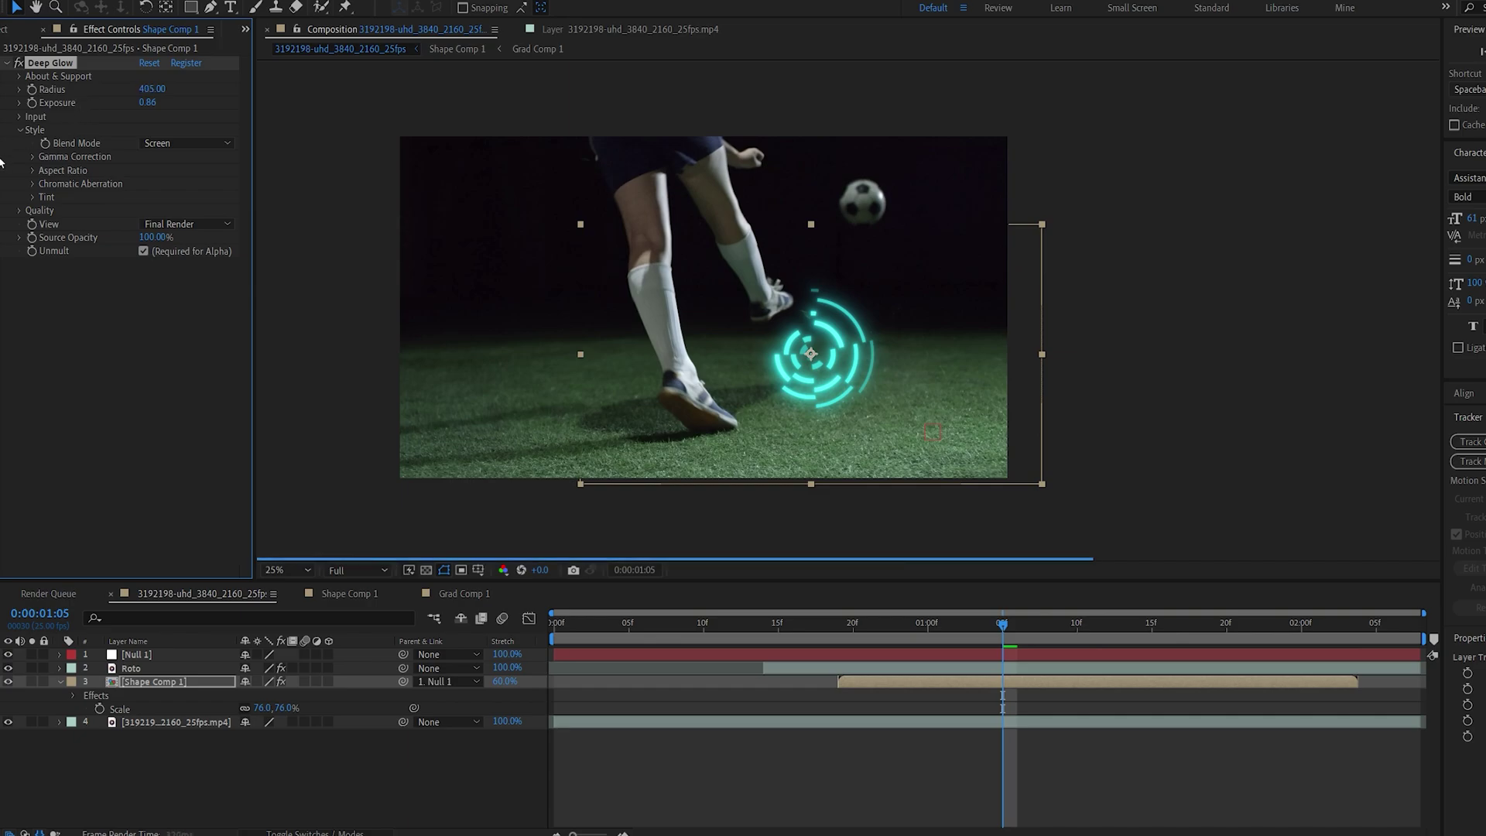
click(33, 183)
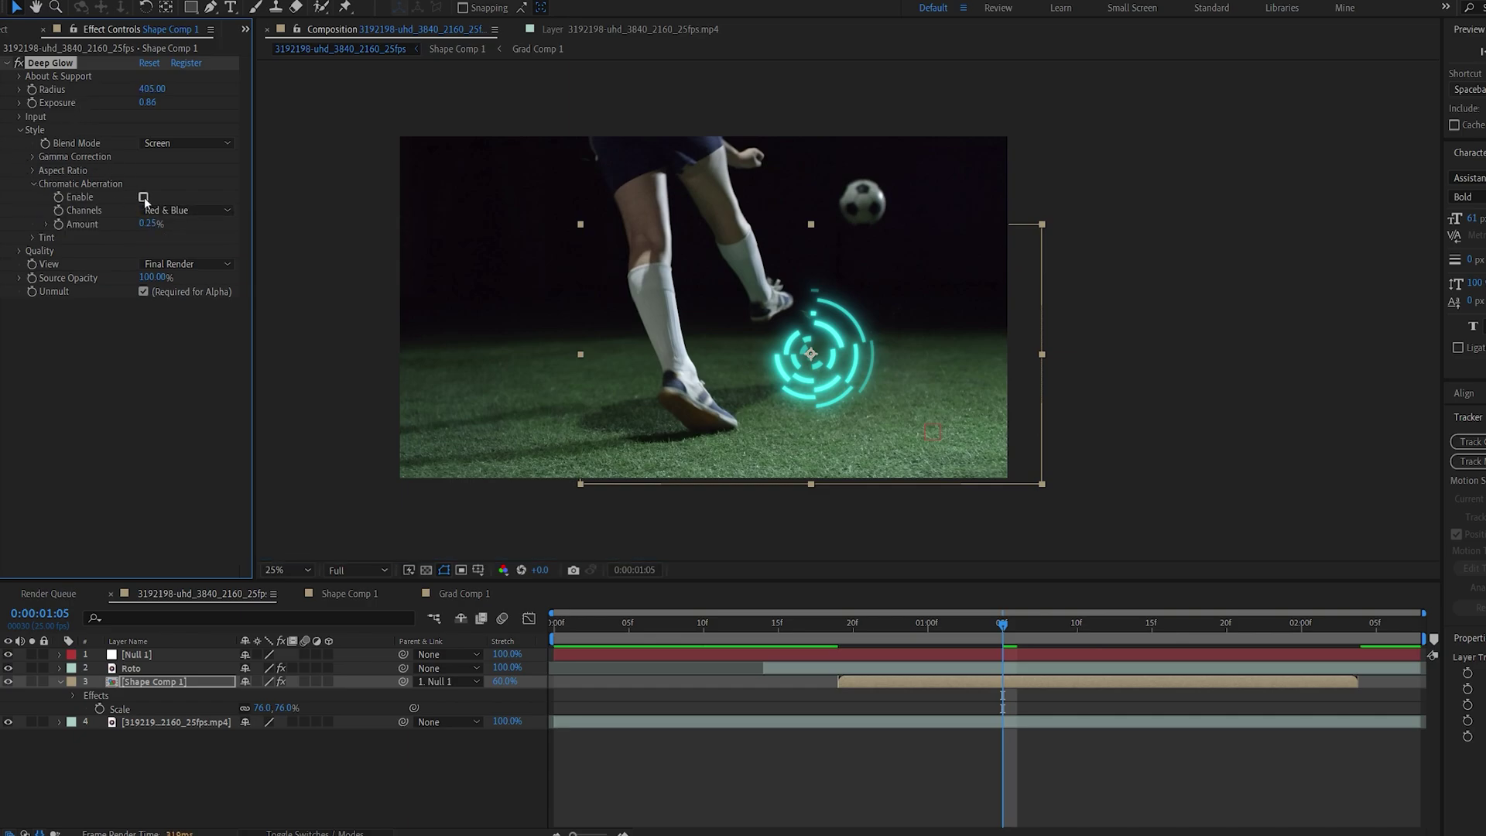
click(144, 197)
scroll(847, 309, up, 2)
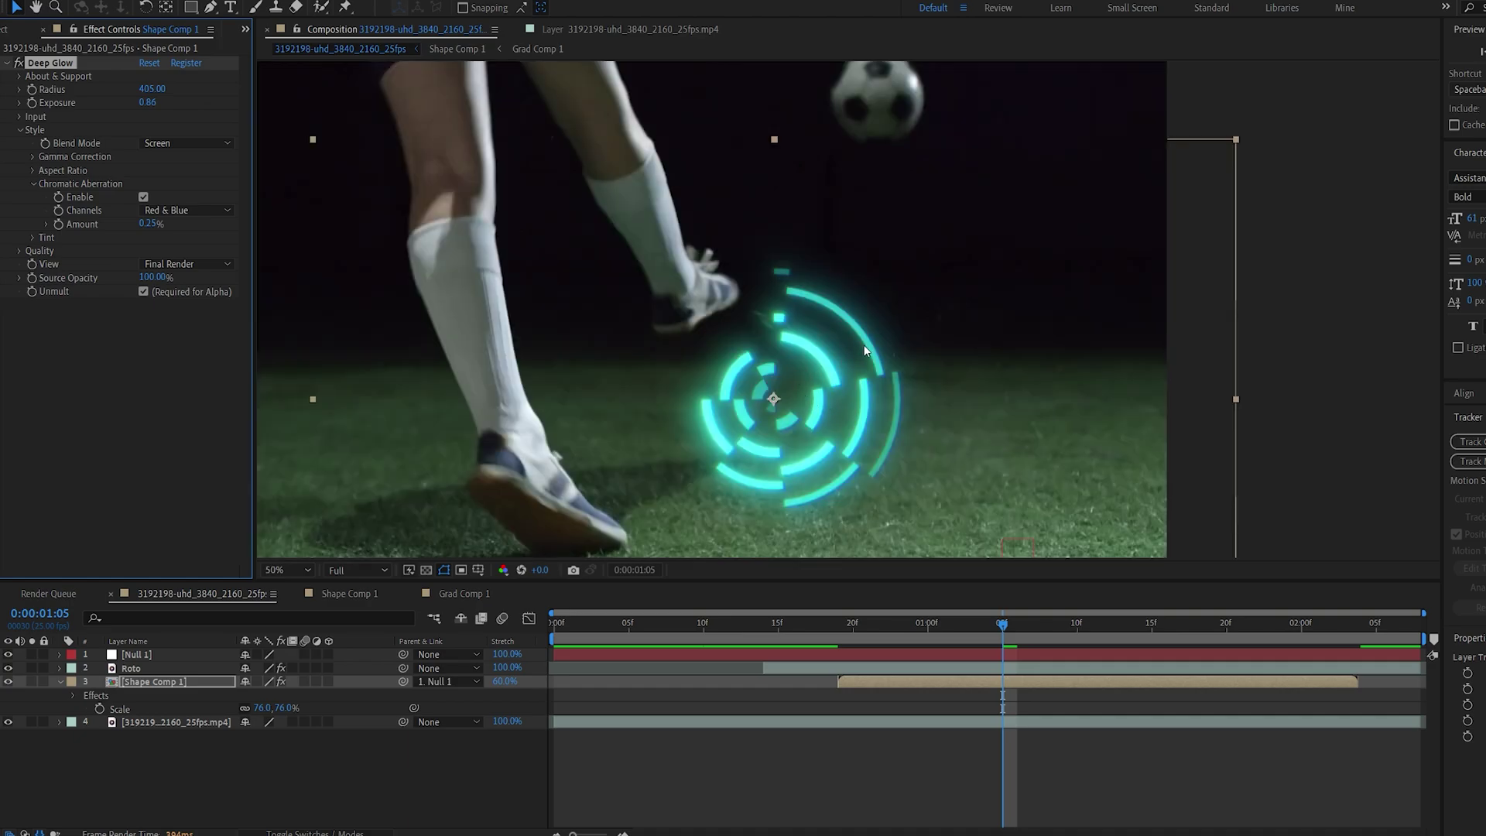
scroll(800, 446, down, 2)
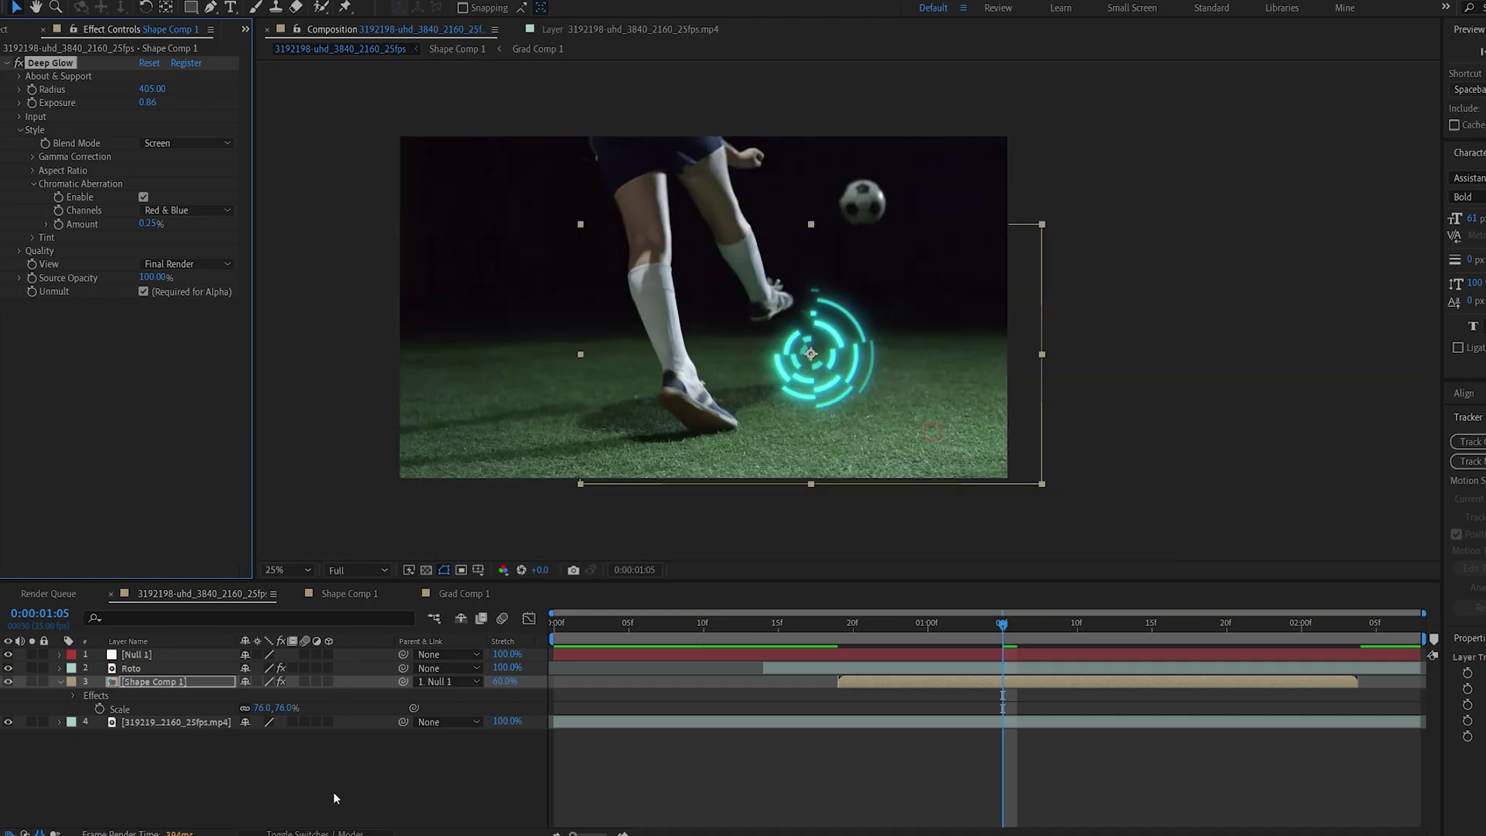
- Set Shape Comp 1's blending mode to Add
click(313, 831)
click(266, 682)
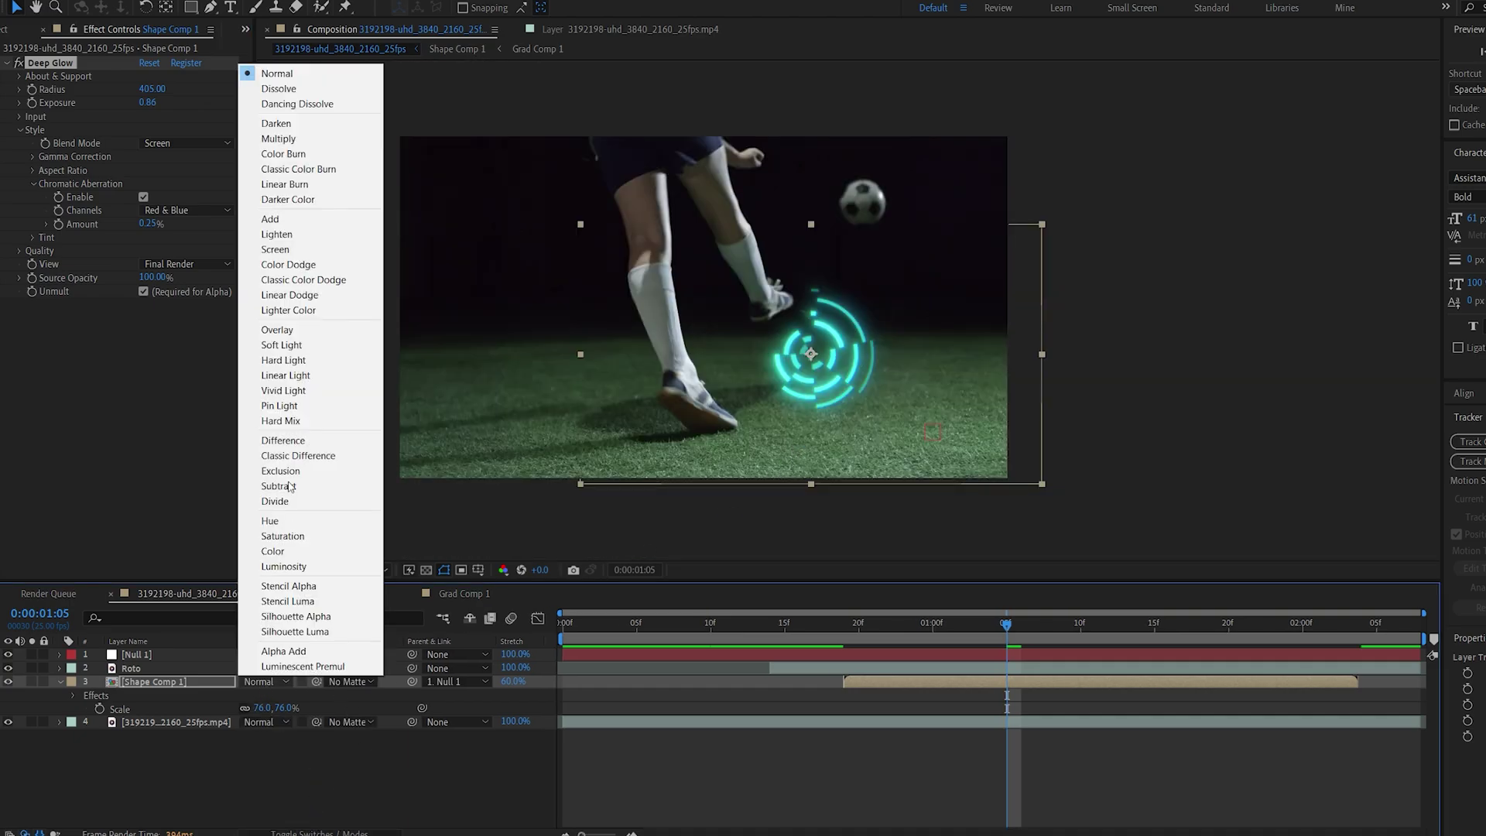
click(260, 233)
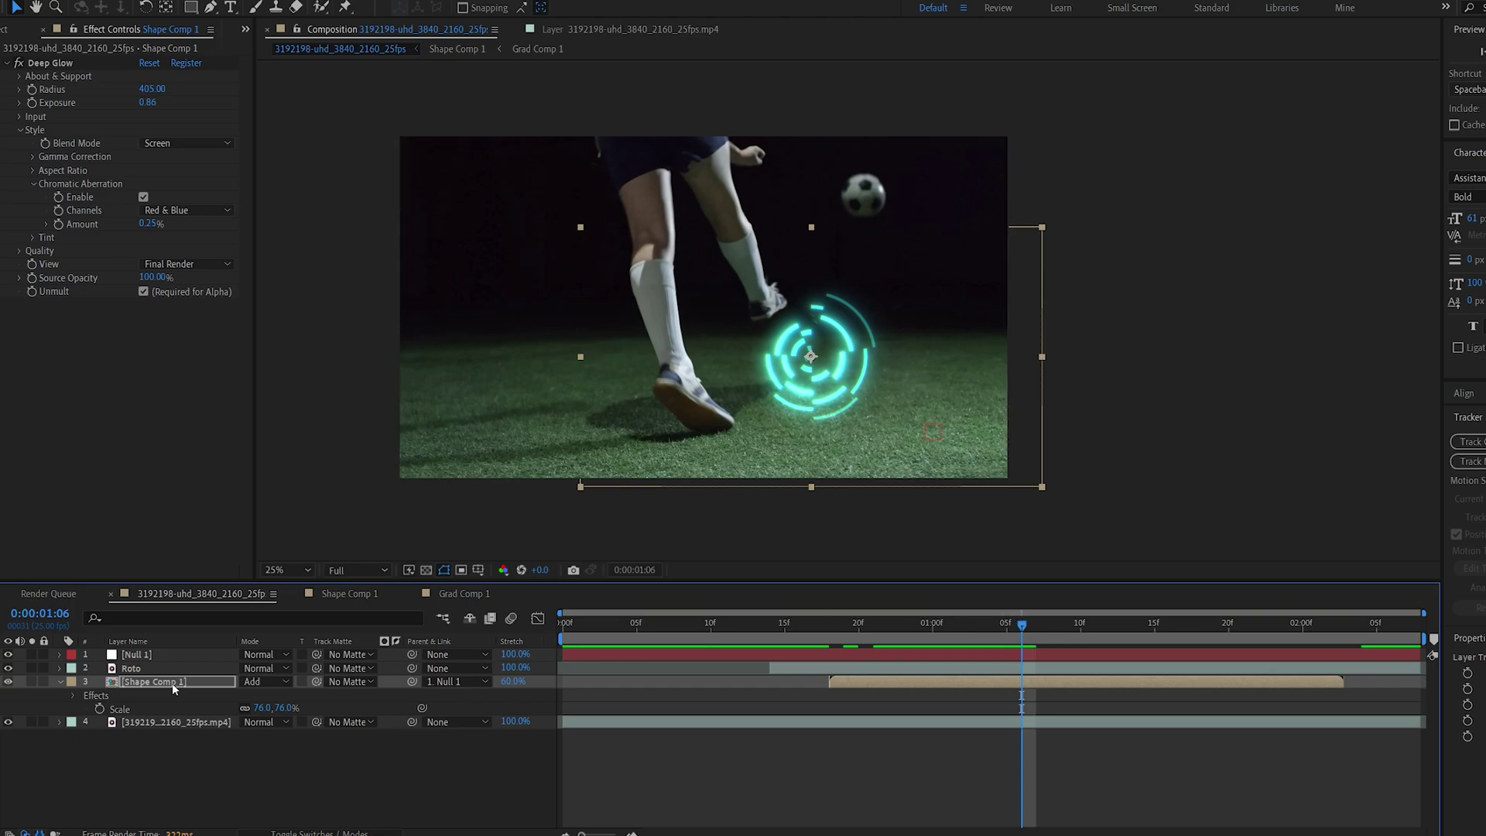
- Duplicate Shape Comp 1, make it 3D, rotate it 94° on X and lower it onto the floor
click(139, 680)
key(ctrl+d)
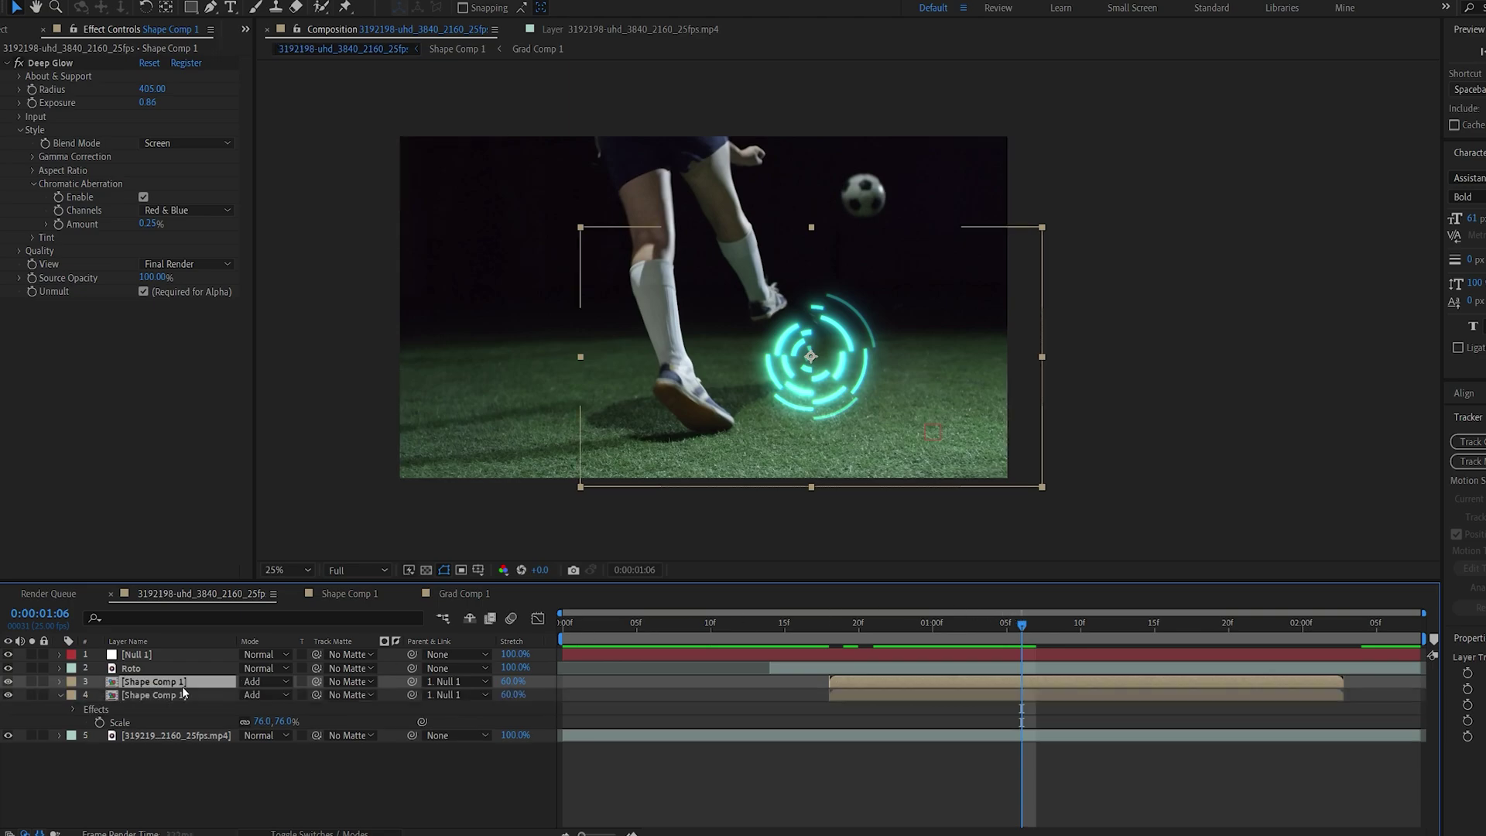
click(341, 832)
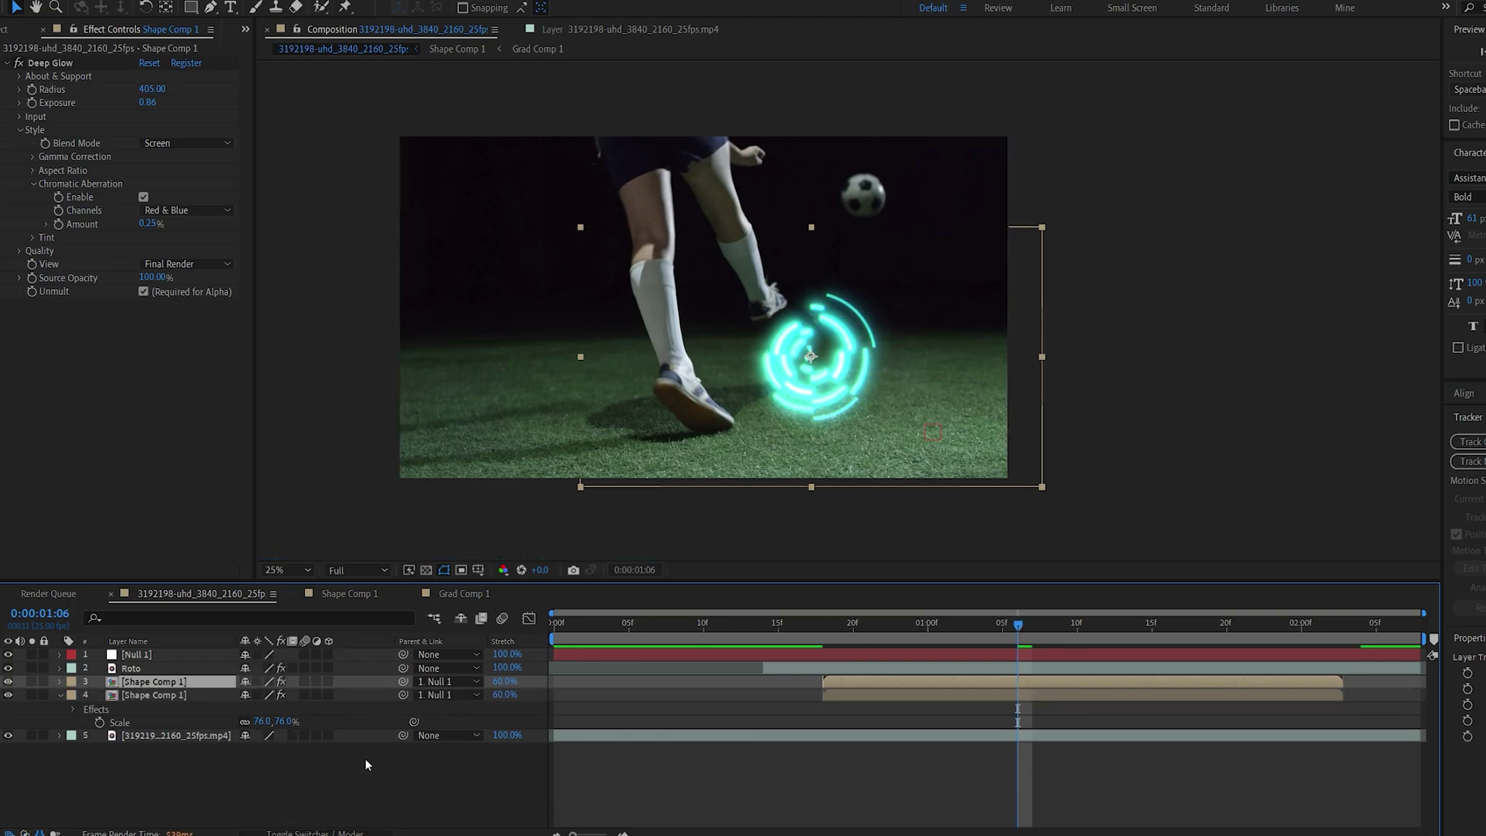
click(327, 681)
key(r)
click(263, 708)
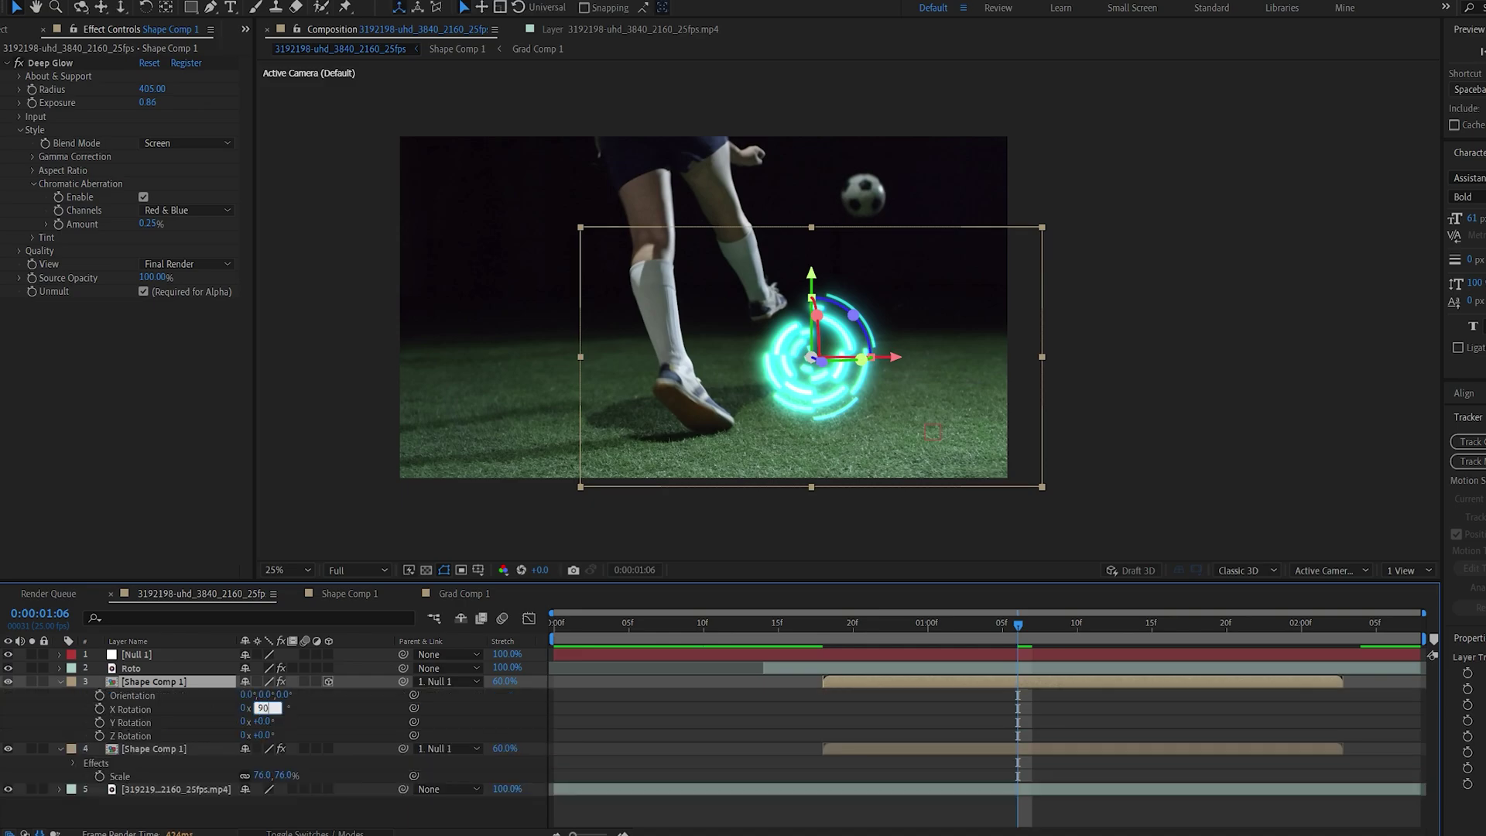
key(Return)
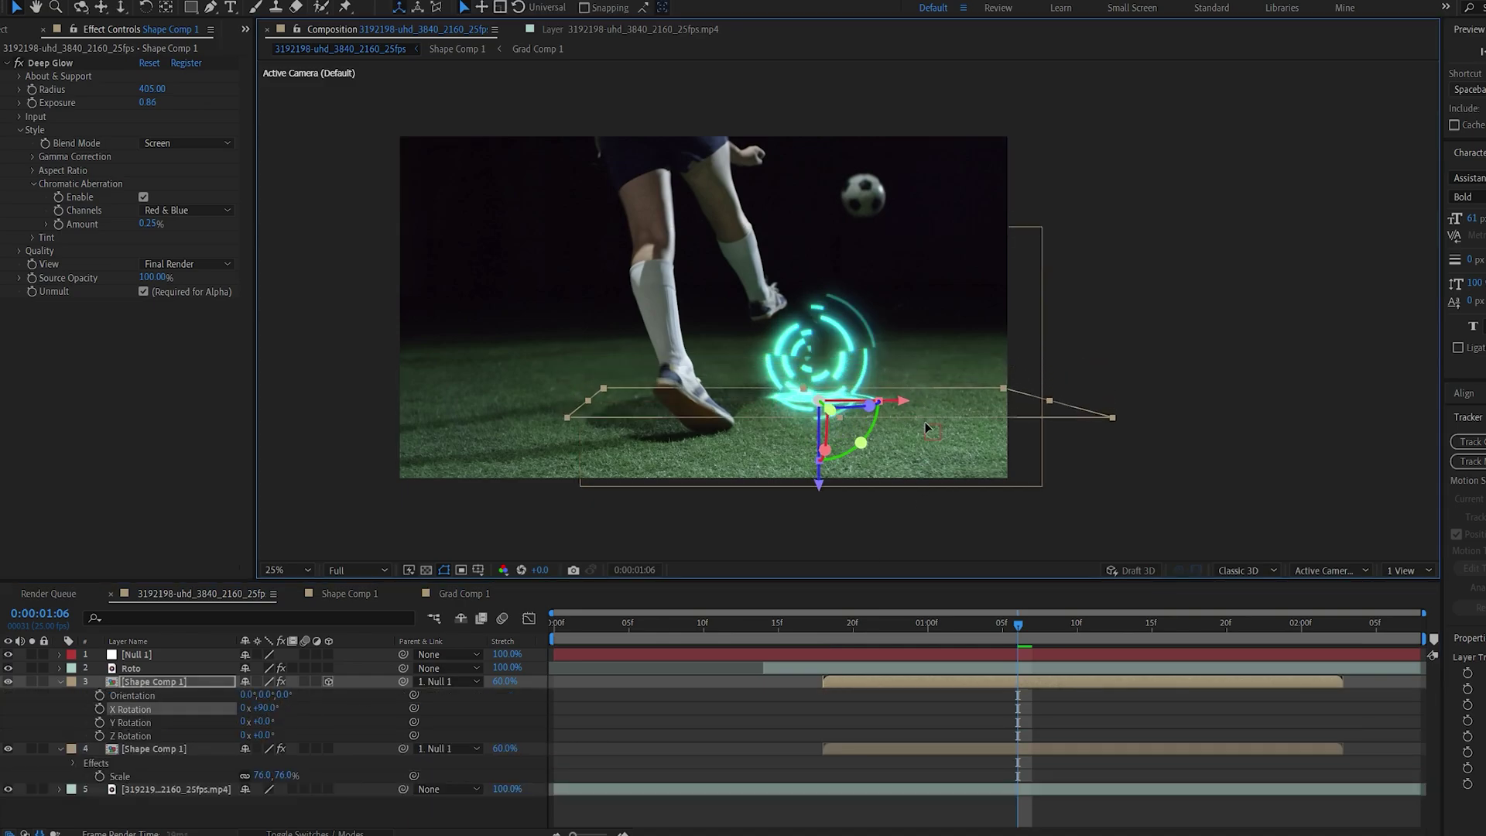
drag(927, 427, 932, 448)
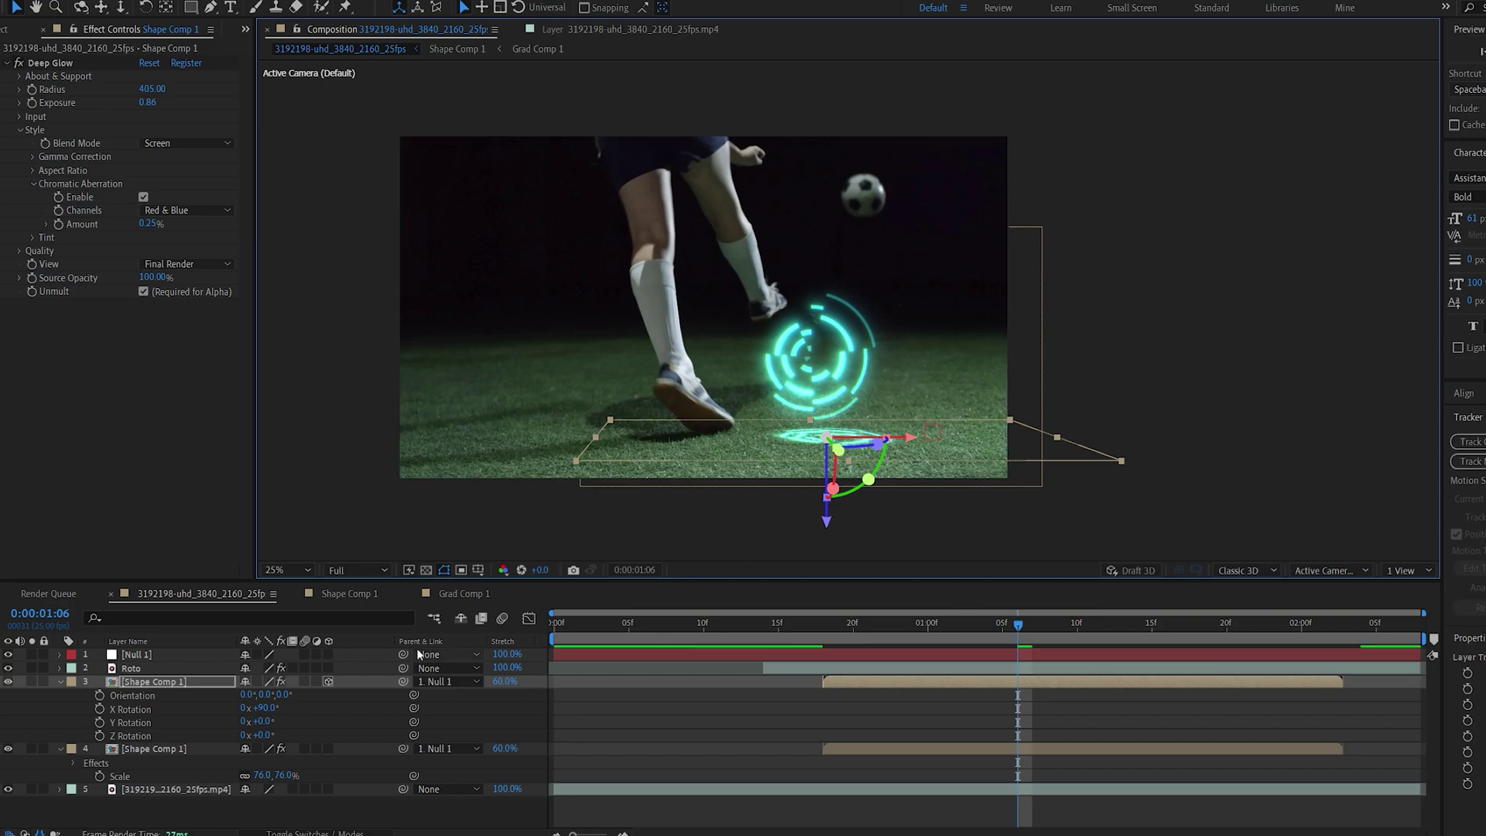
drag(260, 709, 263, 709)
- Add Fast Box Blur with radius 177 above Deep Glow on the floor rings
key(ctrl+space)
text(fast)
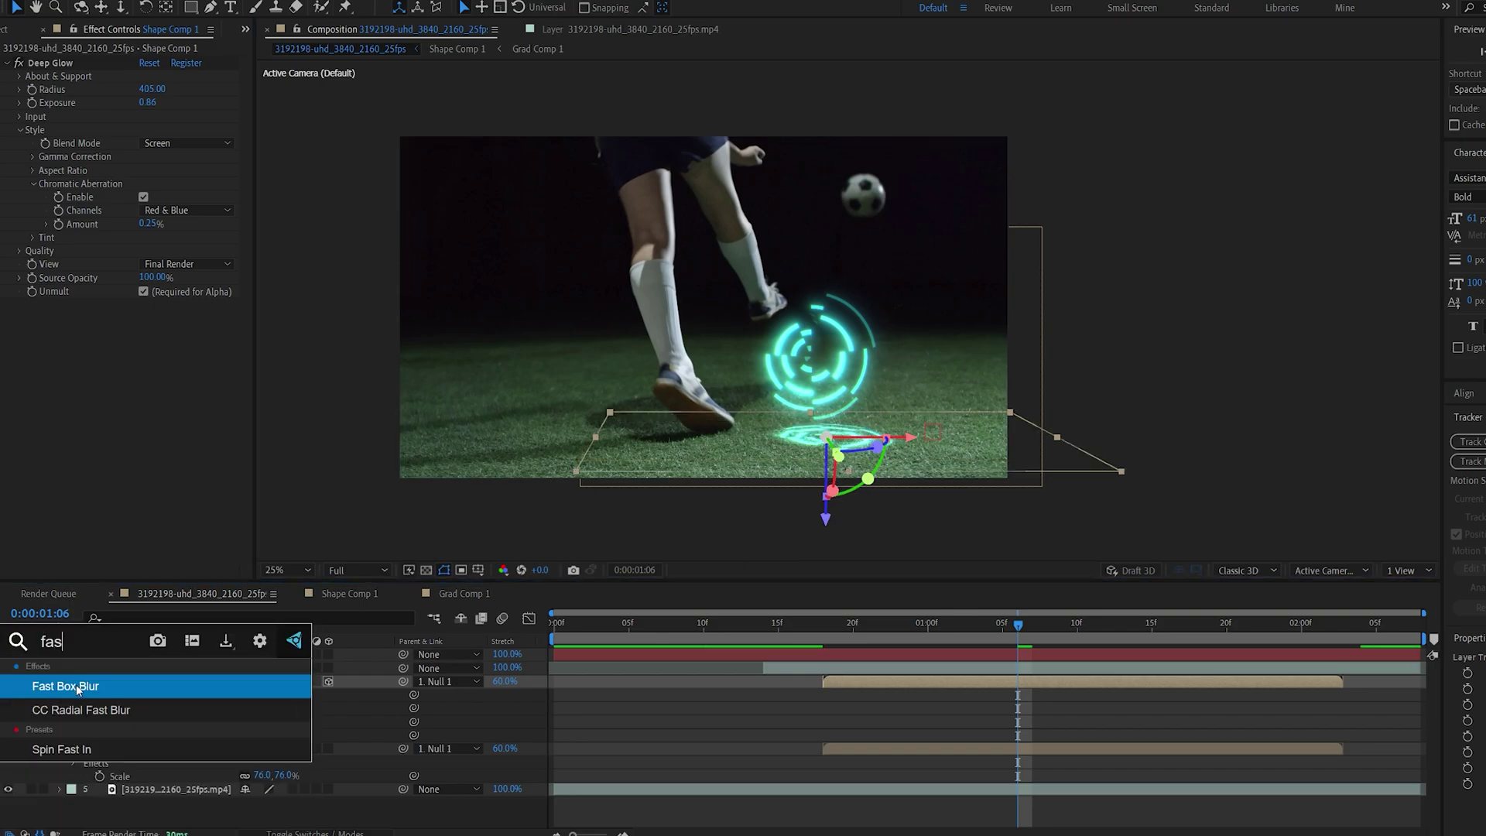
key(Return)
drag(65, 63, 116, 368)
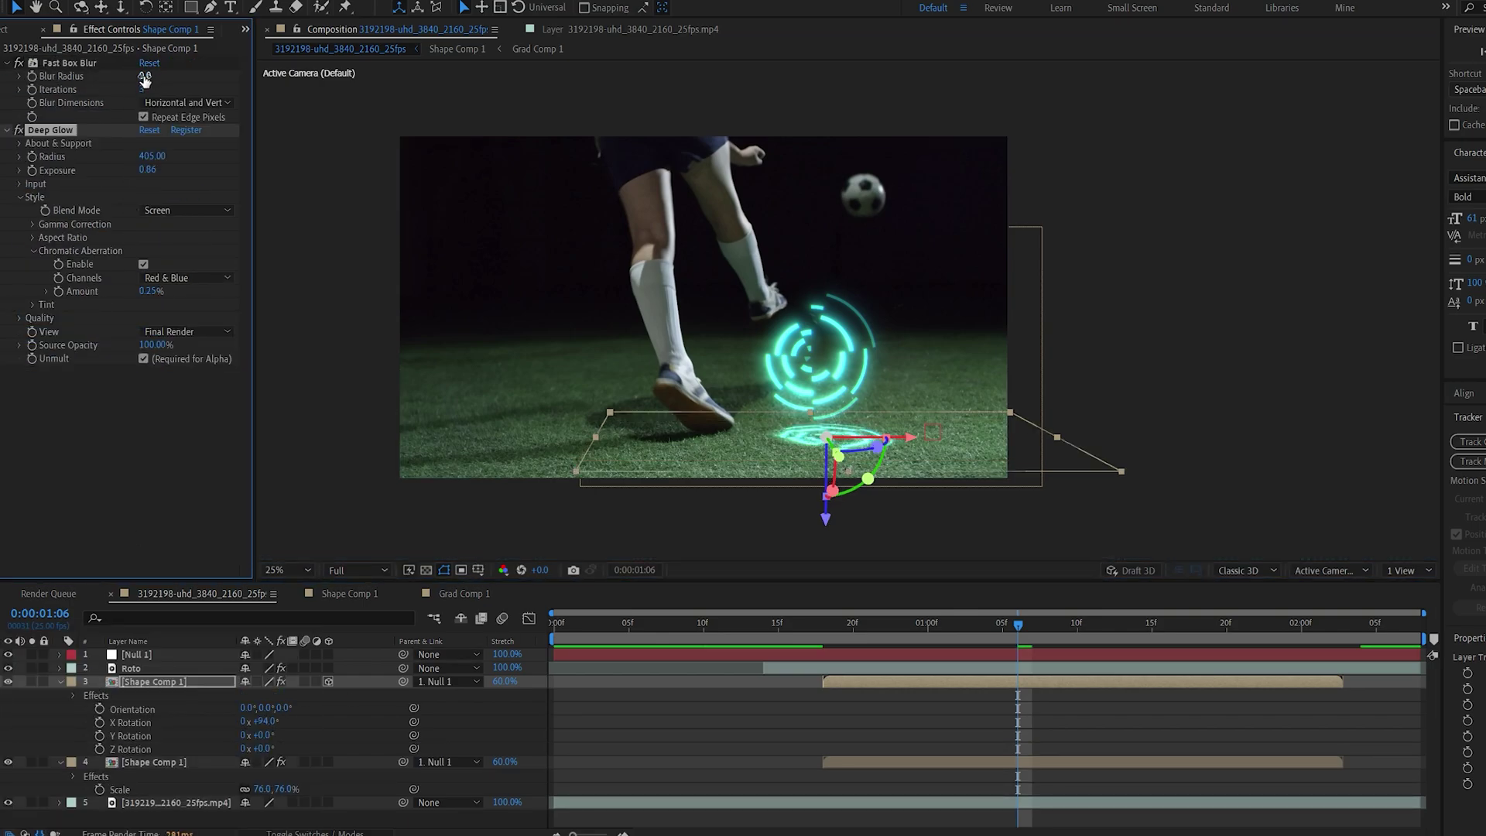
drag(144, 79, 281, 79)
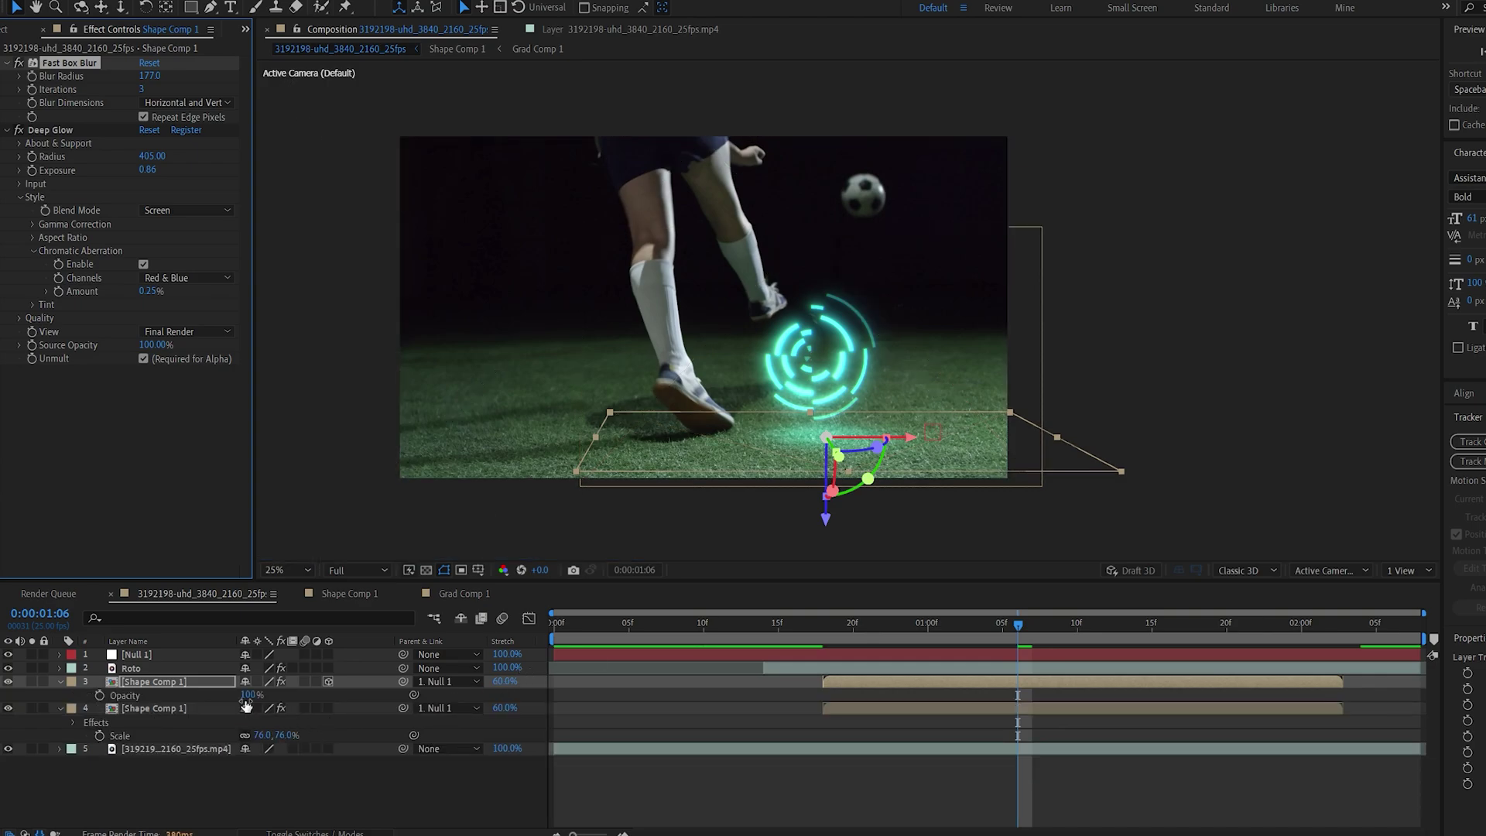
click(823, 628)
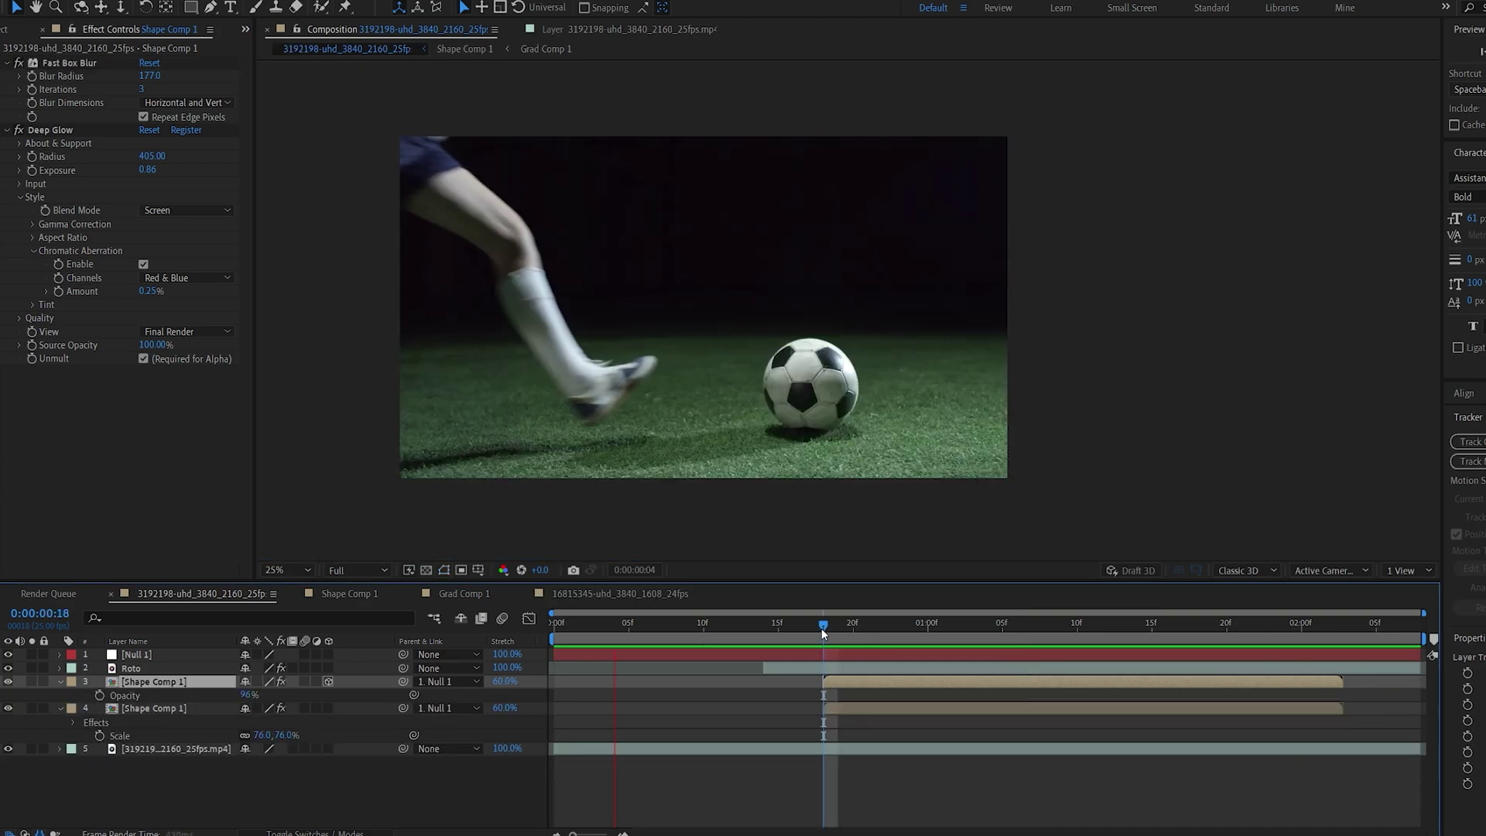